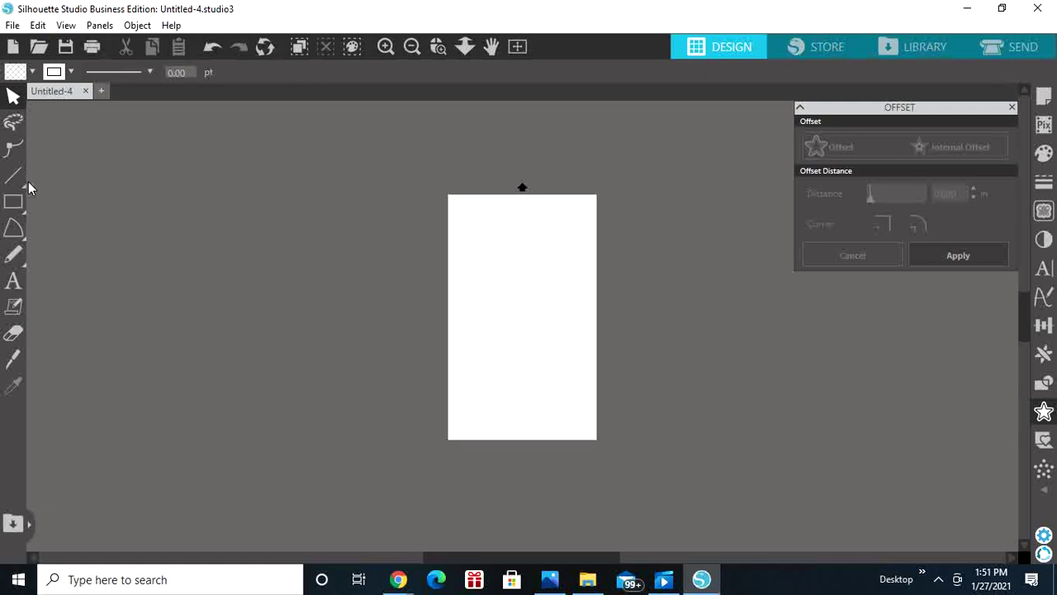
Merge the Atlanta Falcons 3 image from the Downloads folder into the current design
{"action": "left_click", "coordinate": [12, 25]}
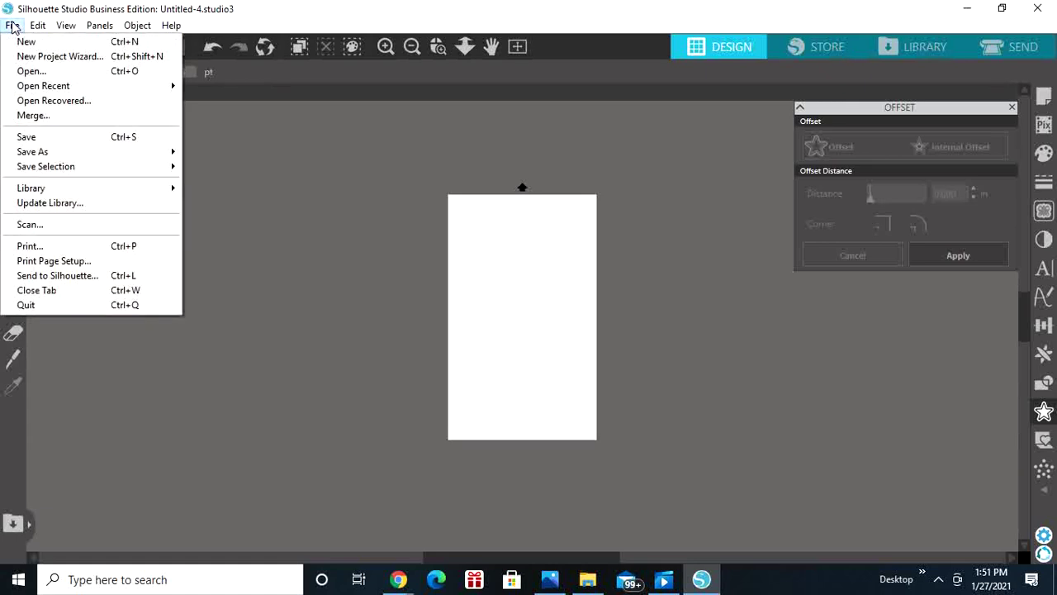
{"action": "left_click", "coordinate": [99, 10]}
{"action": "left_click", "coordinate": [99, 25]}
{"action": "left_click", "coordinate": [12, 25]}
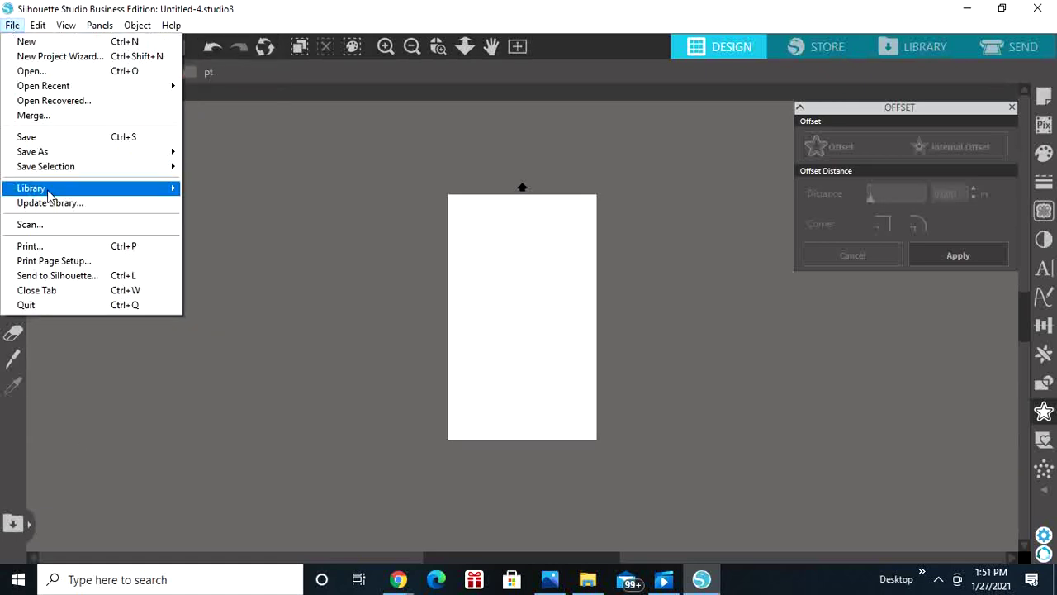
{"action": "left_click", "coordinate": [43, 115]}
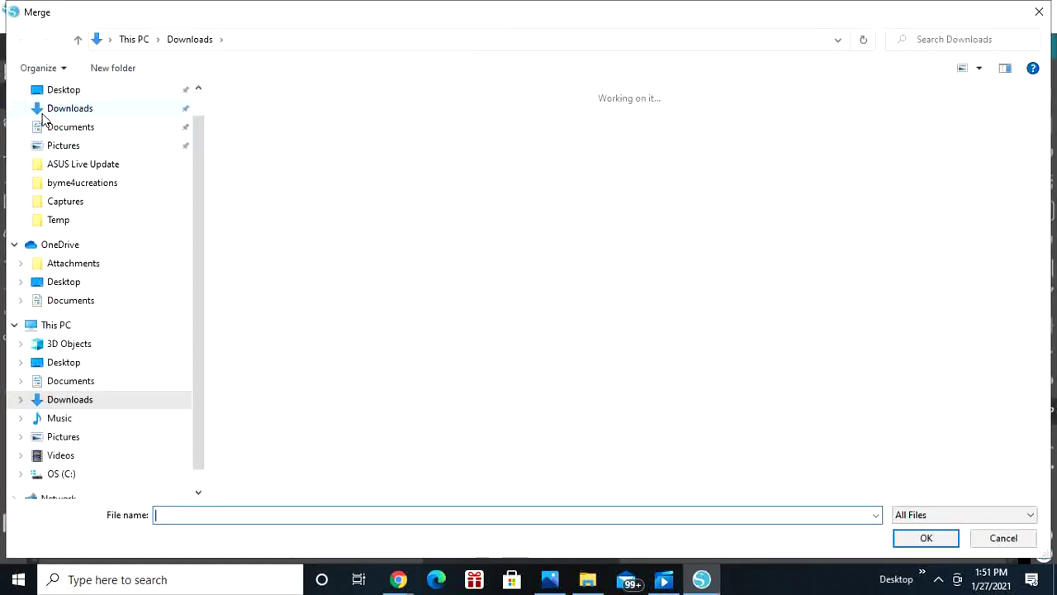
{"action": "left_click", "coordinate": [46, 110]}
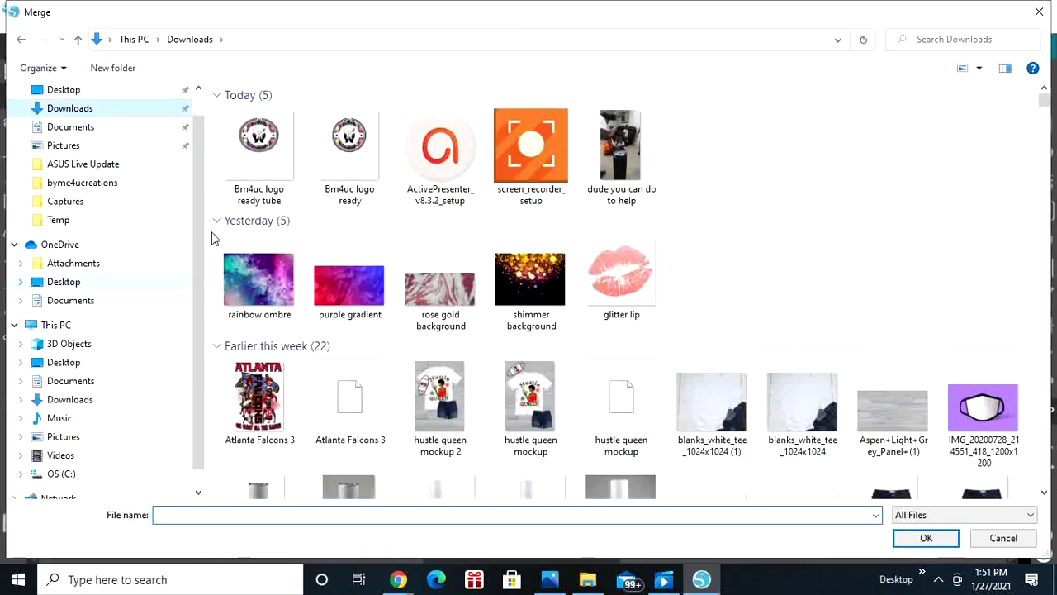
{"action": "left_click", "coordinate": [257, 417]}
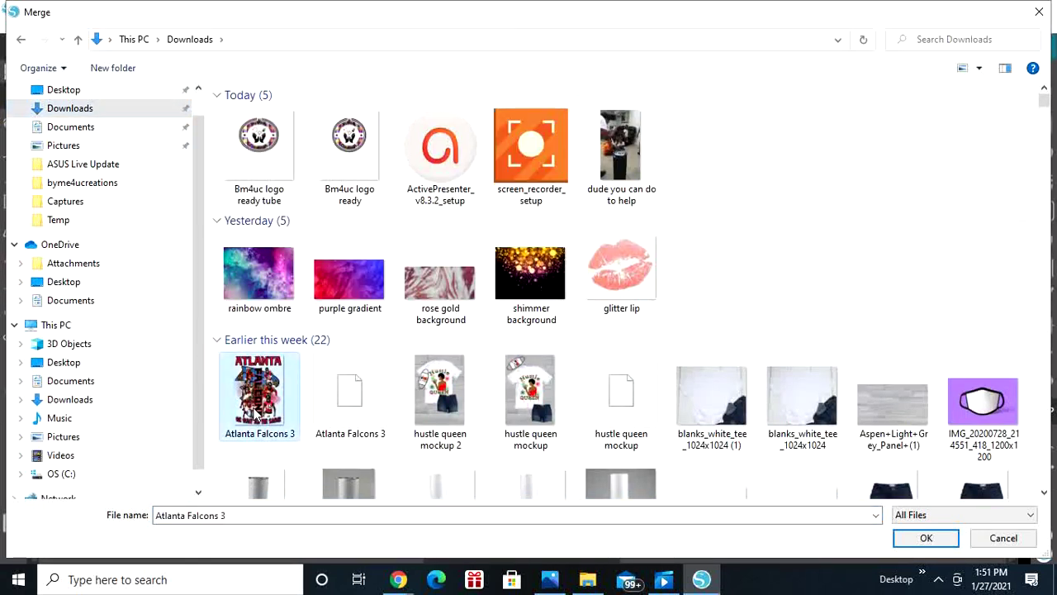
{"action": "left_click", "coordinate": [926, 538]}
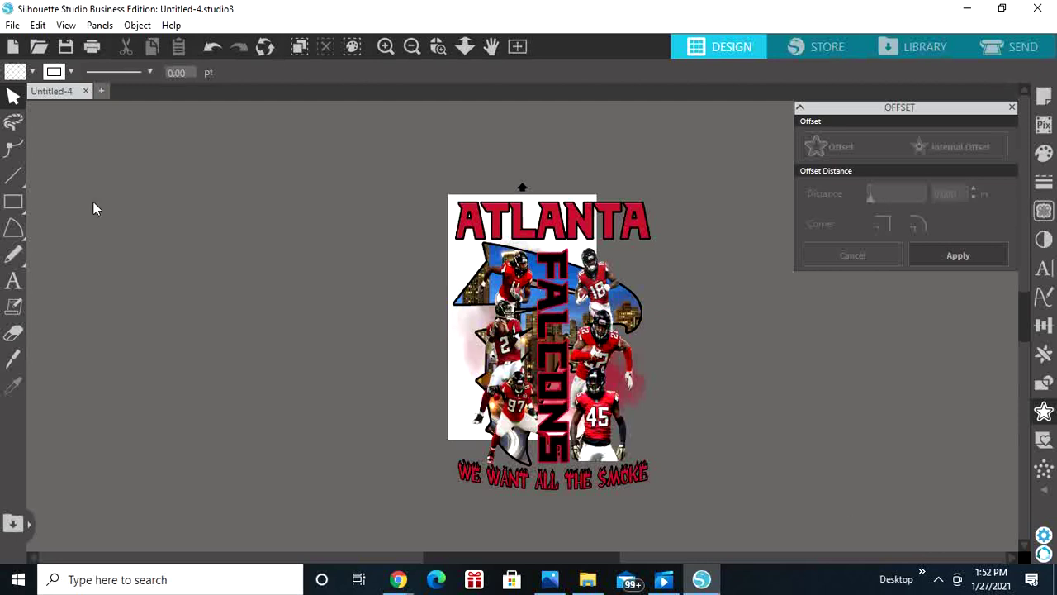
Draw a rectangle beside the page and set its size to 8.5 in wide by 14 in high
{"action": "left_click", "coordinate": [13, 201]}
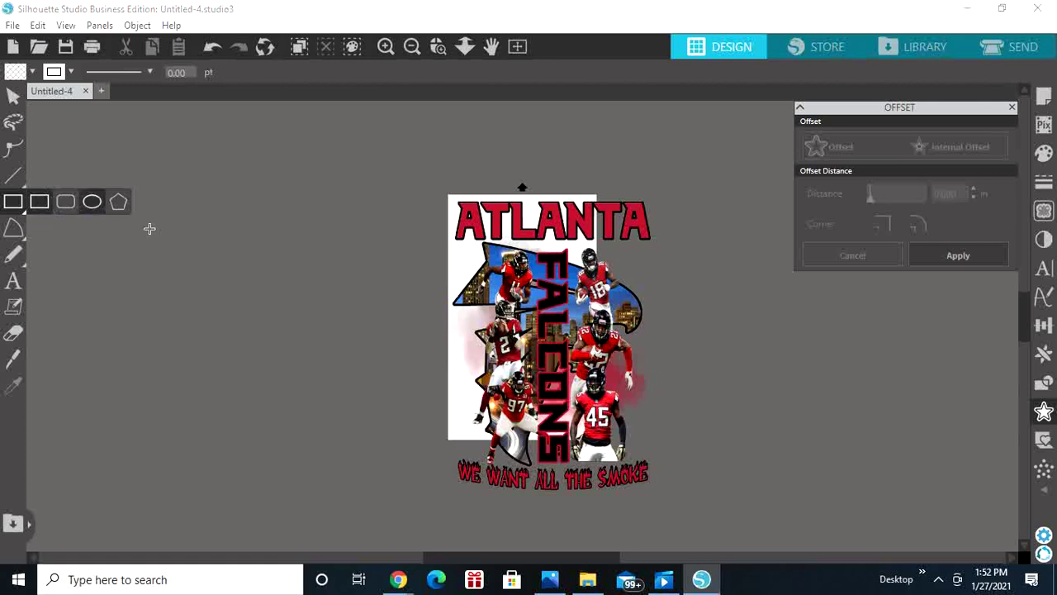
{"action": "mouse_move", "coordinate": [144, 226]}
{"action": "left_mouse_down"}
{"action": "mouse_move", "coordinate": [309, 303]}
{"action": "mouse_move", "coordinate": [295, 431]}
{"action": "left_mouse_up"}
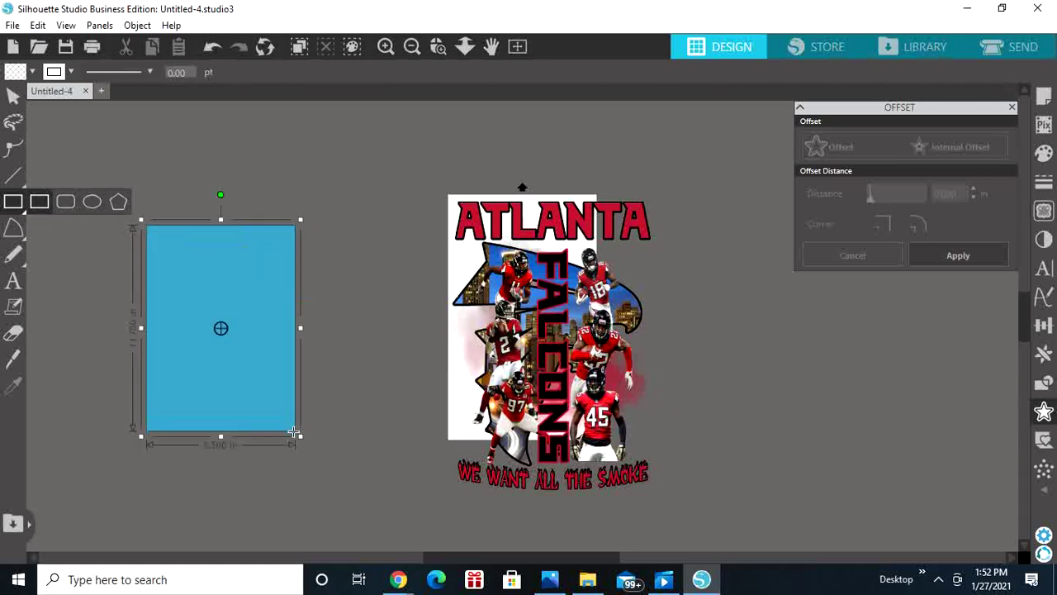
{"action": "left_click", "coordinate": [1048, 327]}
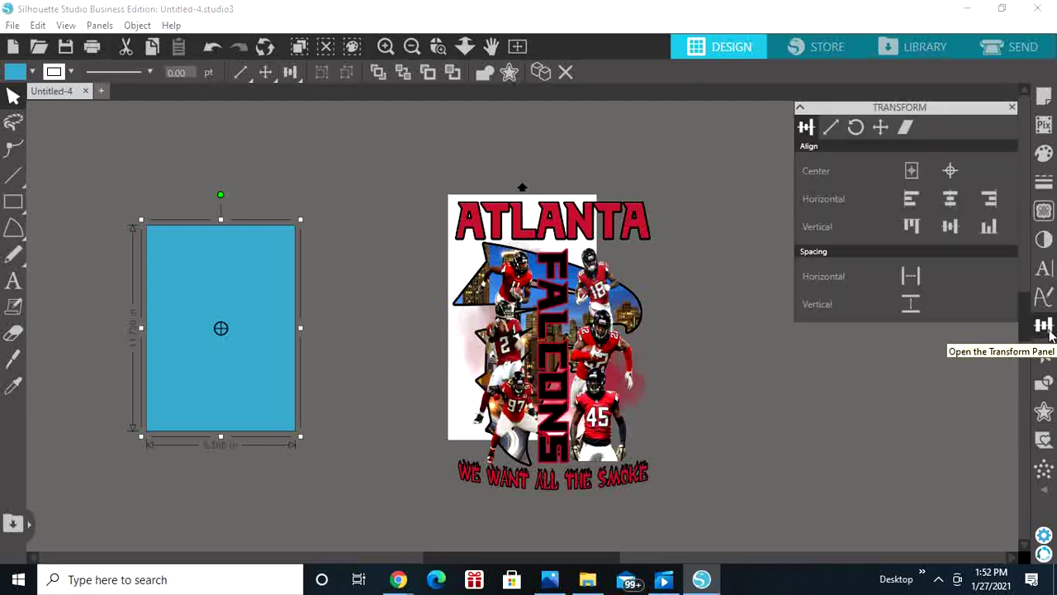
{"action": "left_click", "coordinate": [839, 128]}
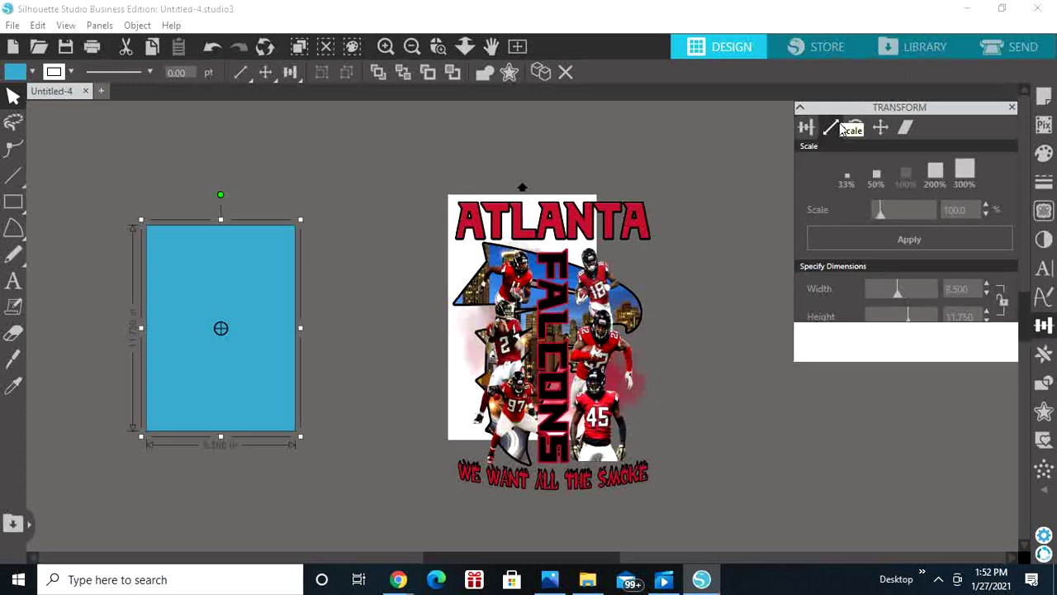
{"action": "left_click", "coordinate": [969, 288]}
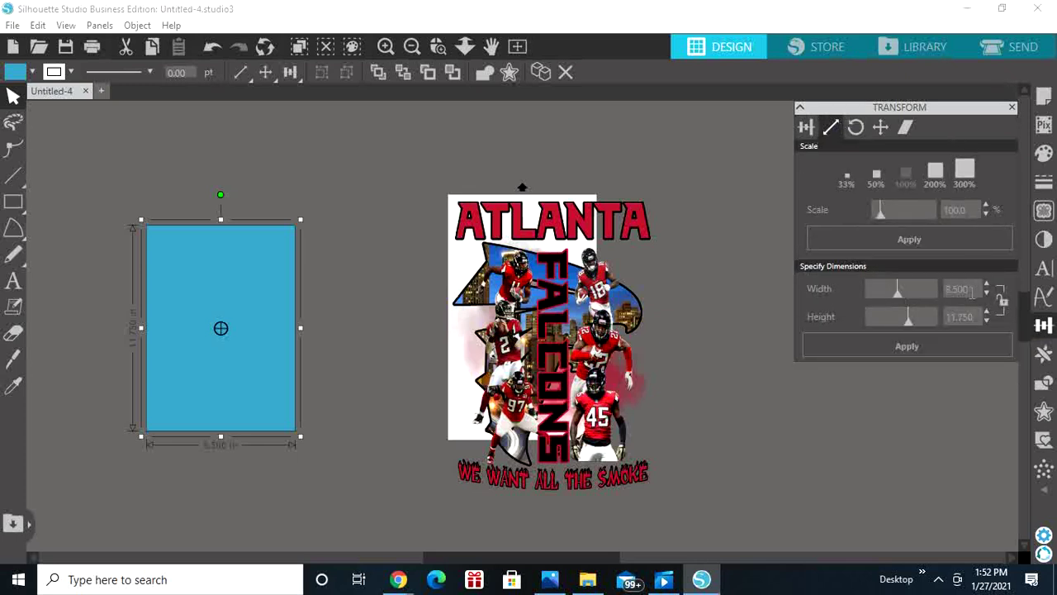
{"action": "key", "text": "BackSpace"}
{"action": "key", "text": "BackSpace"}
{"action": "key", "text": "BackSpace"}
{"action": "key", "text": "BackSpace"}
{"action": "key", "text": "BackSpace"}
{"action": "type", "text": "3.5"}
{"action": "key", "text": "Tab"}
{"action": "key", "text": "BackSpace"}
{"action": "key", "text": "BackSpace"}
{"action": "key", "text": "BackSpace"}
{"action": "key", "text": "BackSpace"}
{"action": "key", "text": "BackSpace"}
{"action": "key", "text": "BackSpace"}
{"action": "type", "text": "14"}
{"action": "key", "text": "Return"}
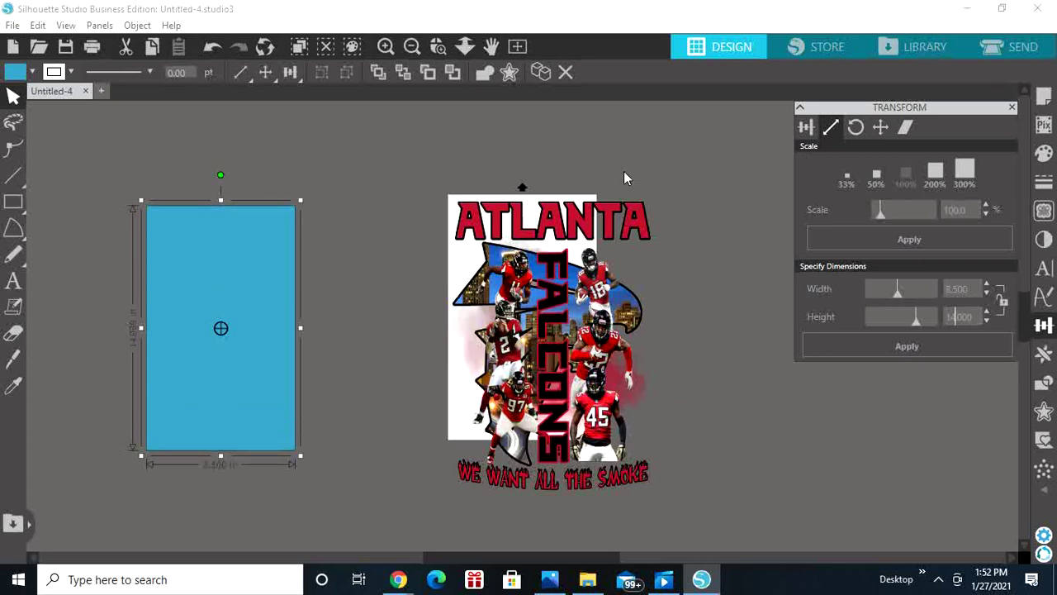
Move the blue rectangle slightly upward, away from the merged design
{"action": "left_click", "coordinate": [259, 252]}
{"action": "left_click_drag", "start_coordinate": [259, 251], "coordinate": [255, 196]}
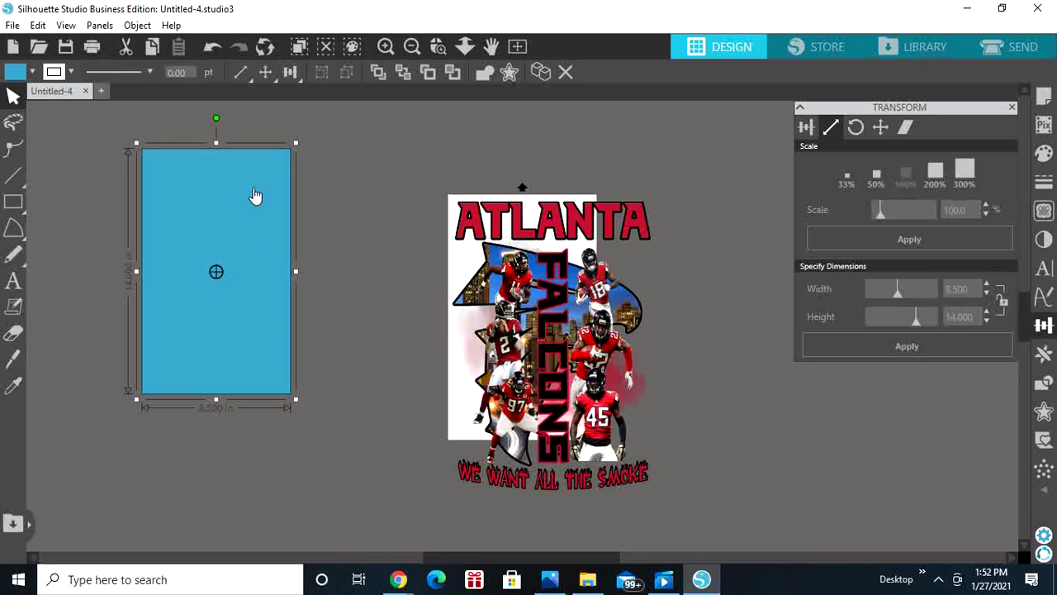
{"action": "left_click", "coordinate": [934, 350]}
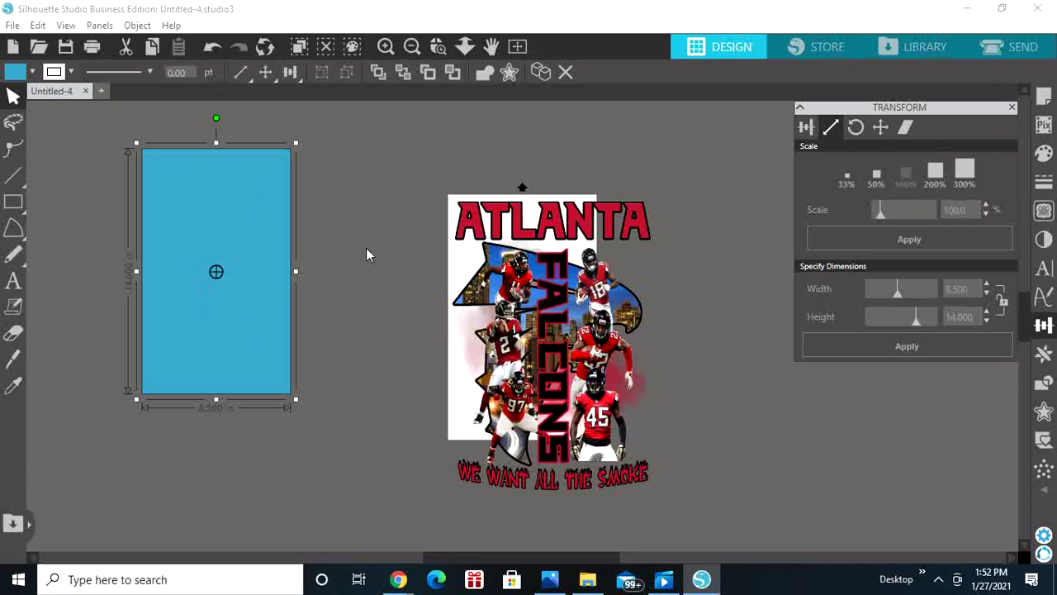
Create an internal offset of the blue rectangle at a distance of 0.125 in
{"action": "left_click", "coordinate": [1044, 412]}
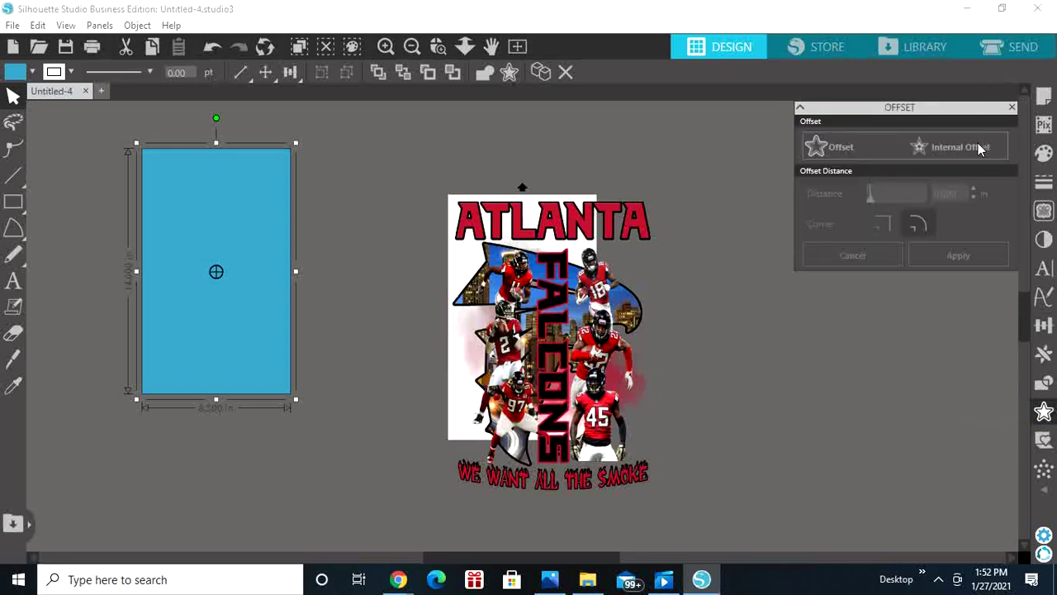
{"action": "left_click", "coordinate": [980, 148]}
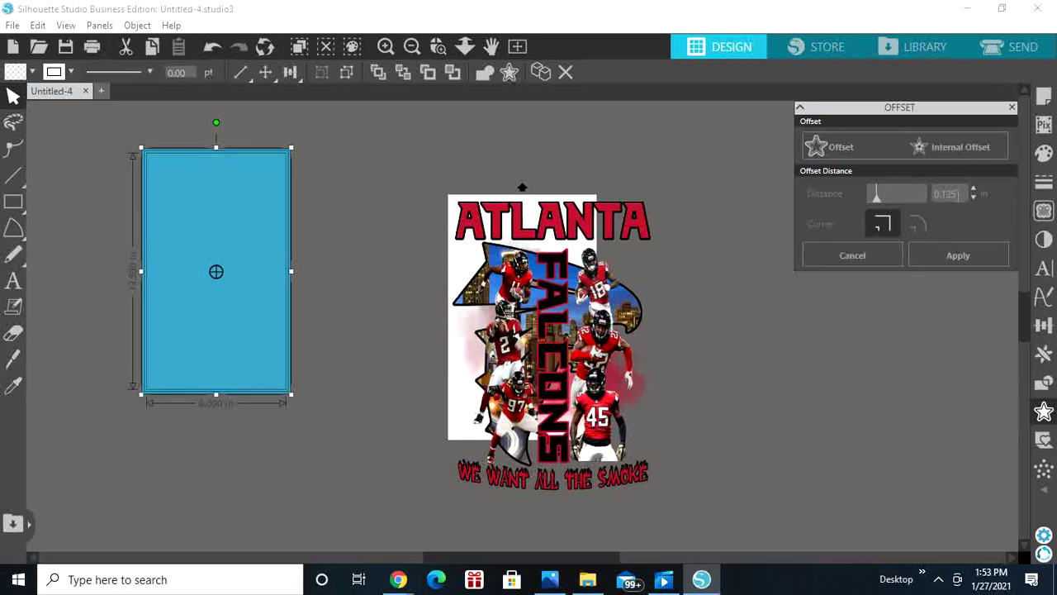
{"action": "key", "text": "Escape"}
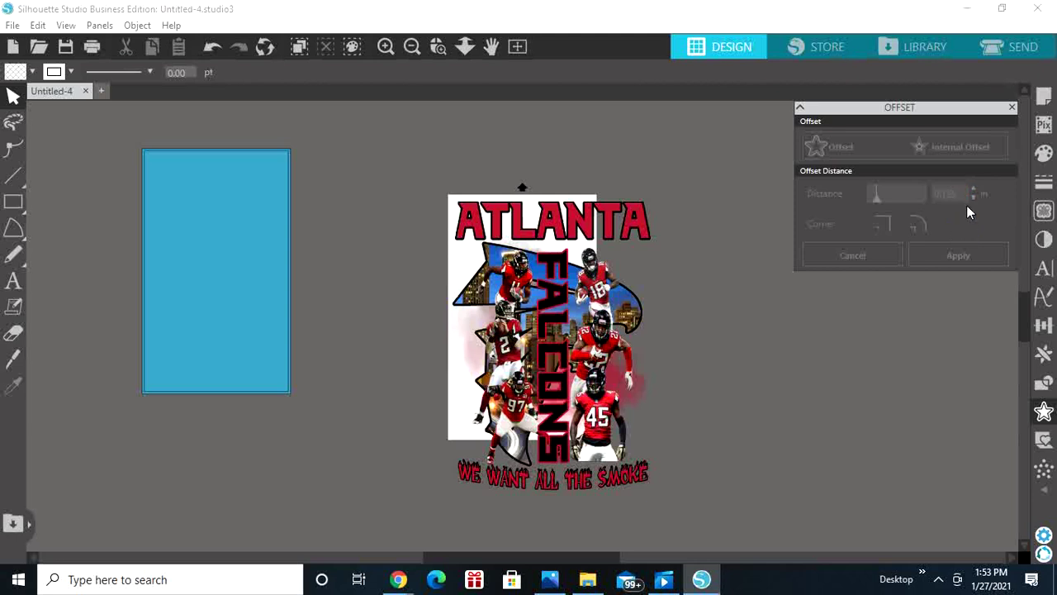
{"action": "left_click", "coordinate": [1012, 109]}
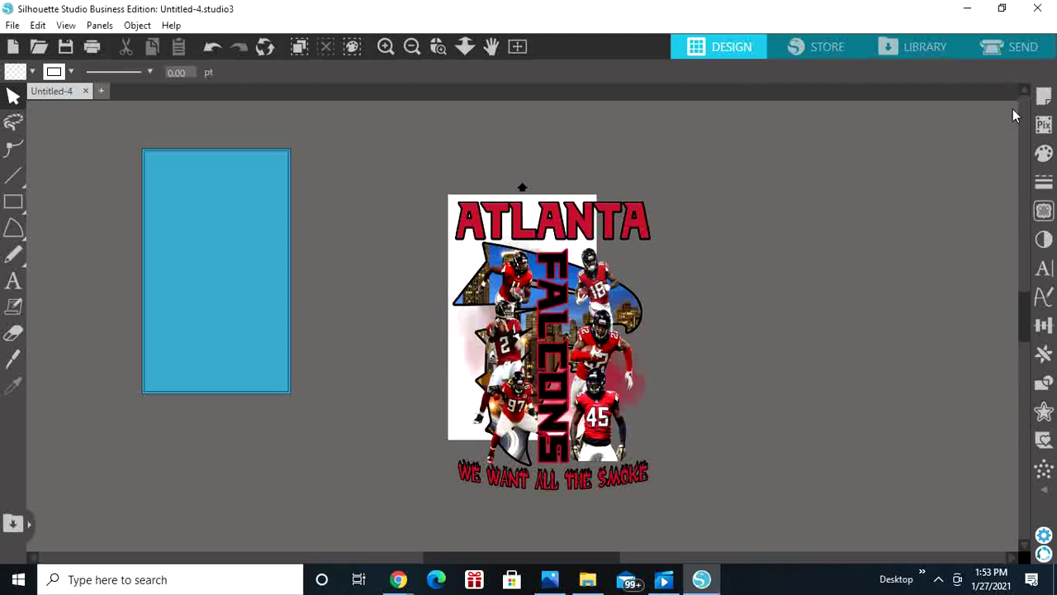
Create a second internal offset of the blue rectangle at a distance of 0.125 in with sharp corners
{"action": "left_click", "coordinate": [1043, 411]}
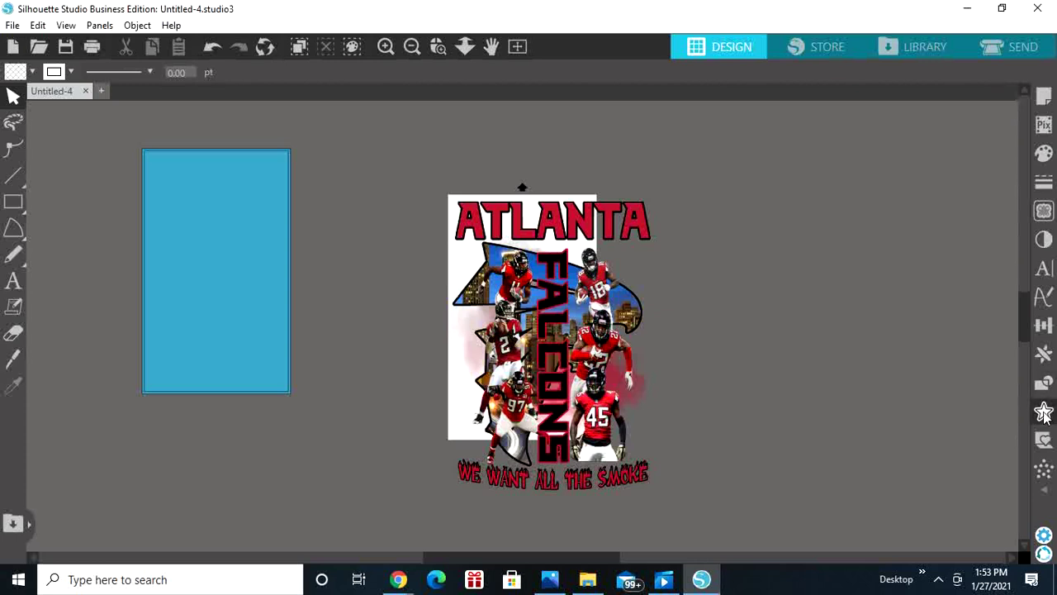
{"action": "left_click", "coordinate": [224, 255]}
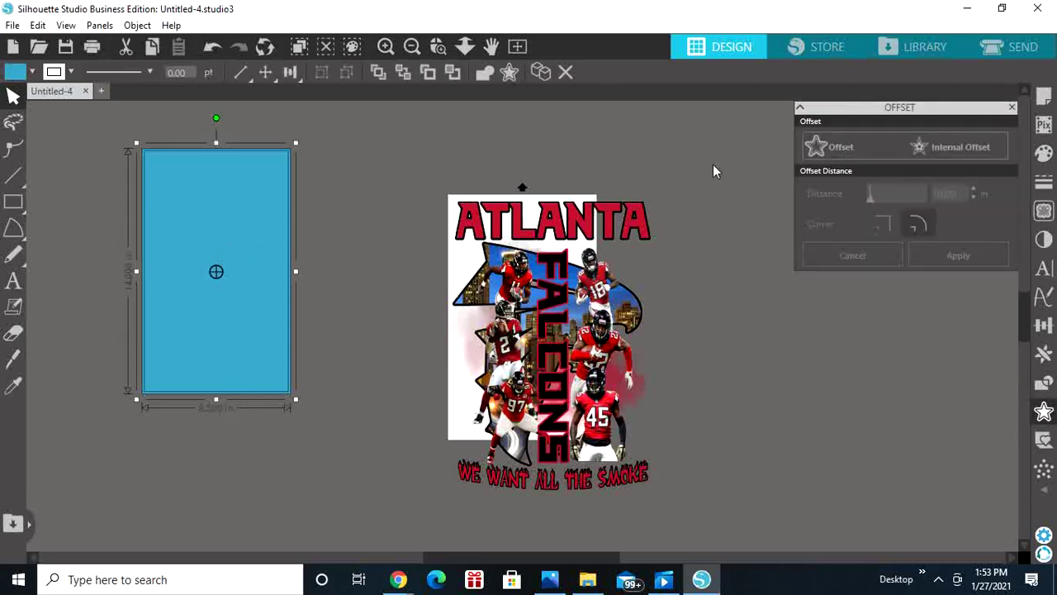
{"action": "left_click", "coordinate": [968, 148]}
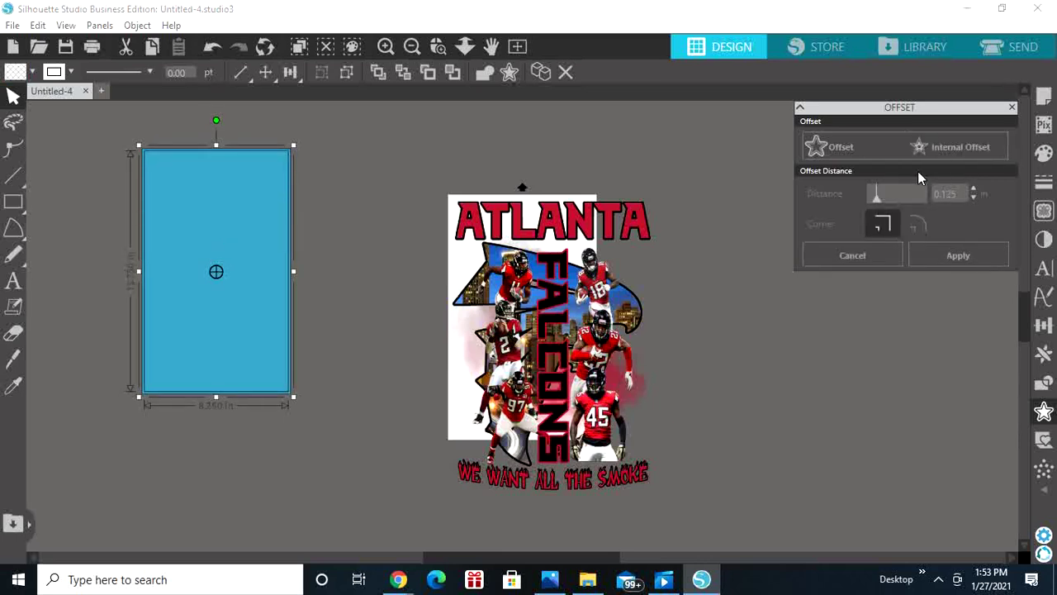
Try a distance of 0.100 in for the new internal offset and undo the change
{"action": "key", "text": "BackSpace"}
{"action": "key", "text": "BackSpace"}
{"action": "type", "text": "00"}
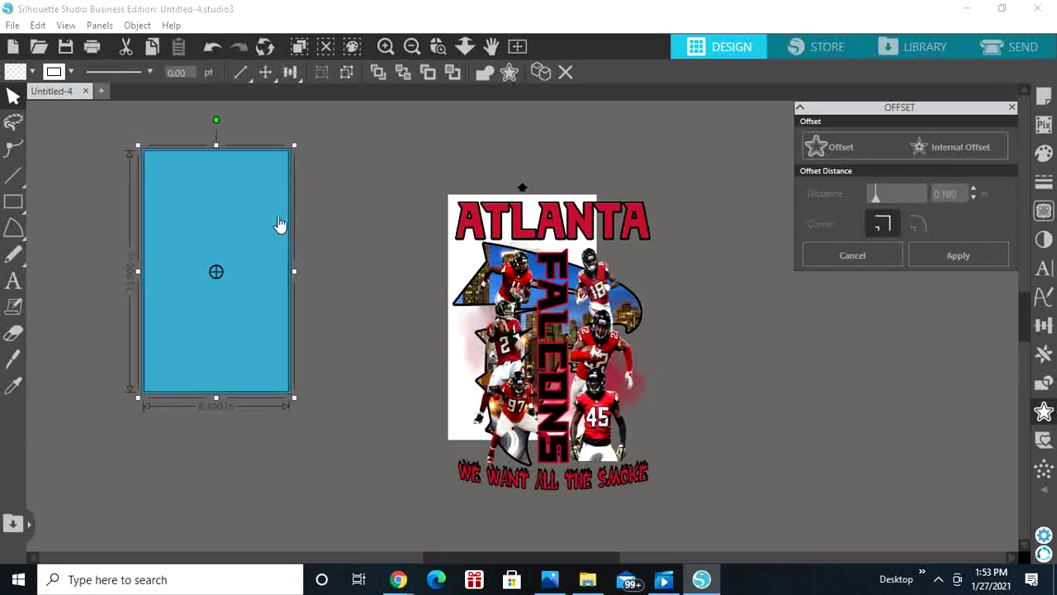
{"action": "left_click", "coordinate": [215, 52]}
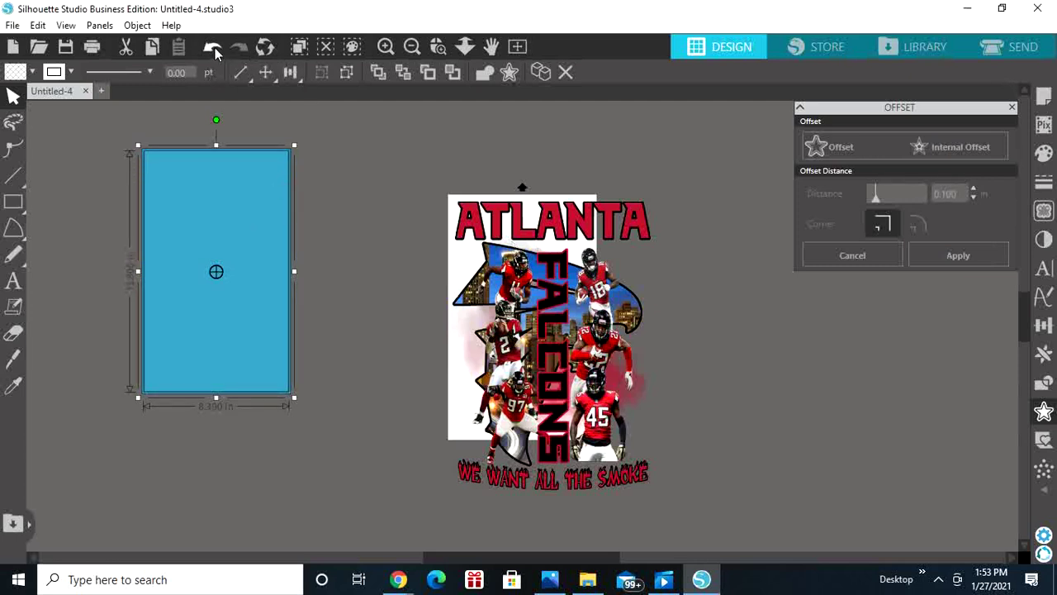
{"action": "left_click", "coordinate": [215, 53]}
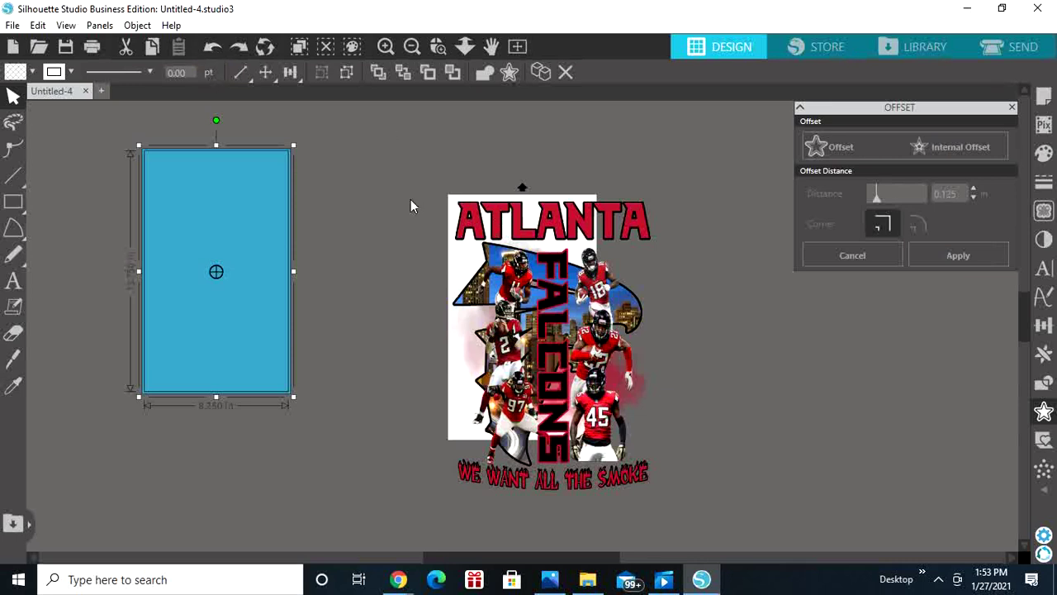
Move the inner offset outline out of the blue rectangle onto the upper part of the Falcons design
{"action": "left_click", "coordinate": [373, 170]}
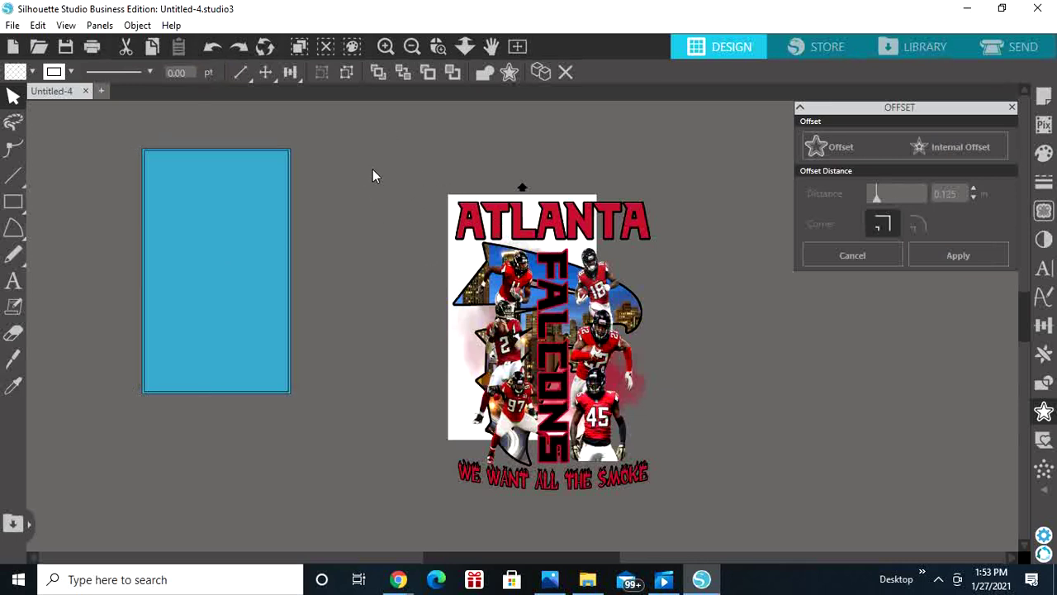
{"action": "left_click", "coordinate": [288, 160]}
{"action": "left_click_drag", "start_coordinate": [290, 159], "coordinate": [567, 166]}
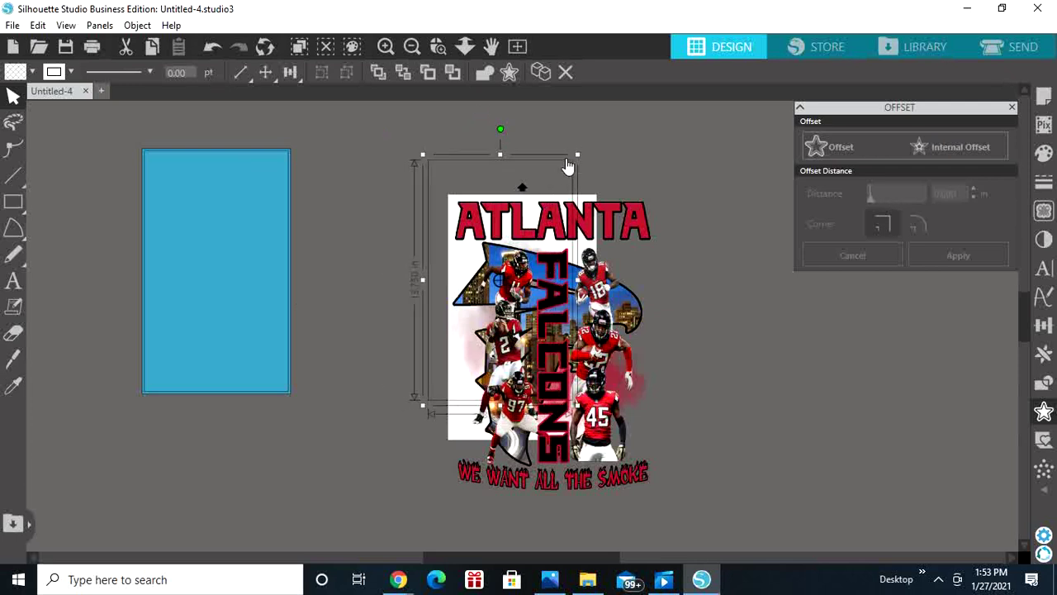
{"action": "left_click", "coordinate": [615, 216], "text": "shift"}
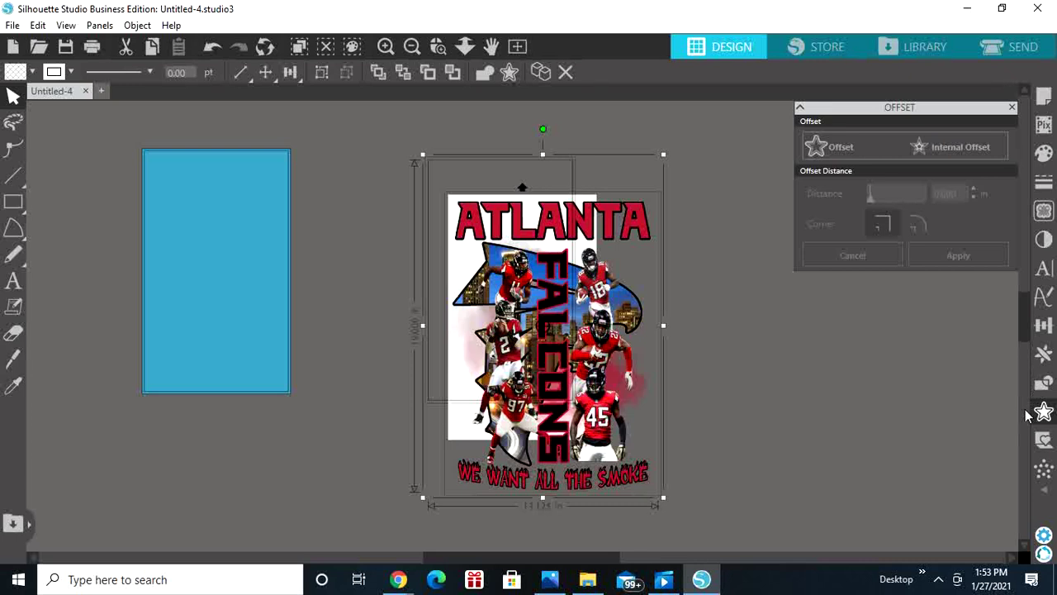
{"action": "left_click", "coordinate": [653, 287]}
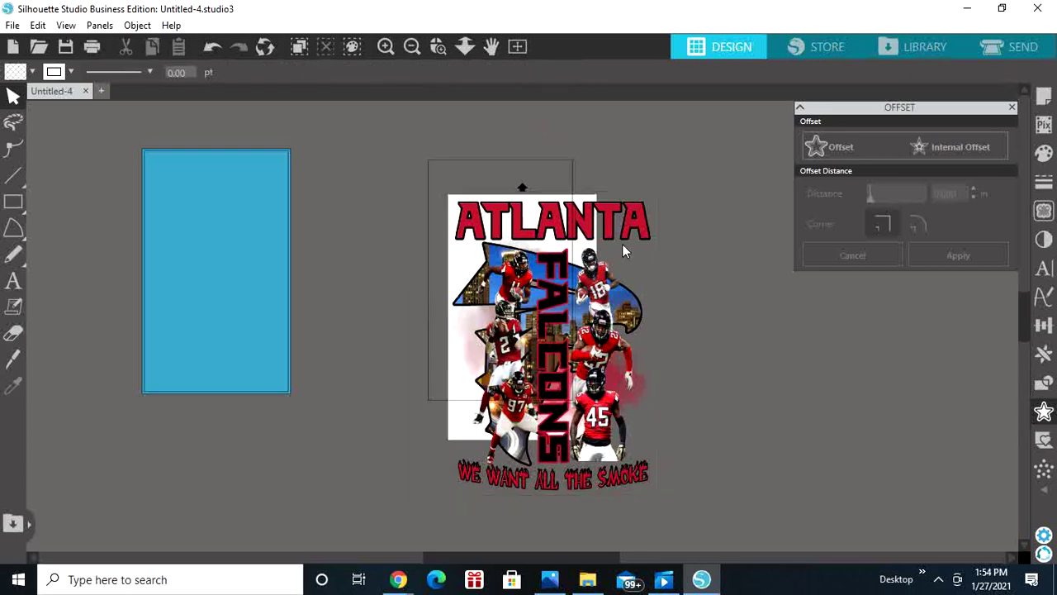
Duplicate the offset outline to the right, below and to the left to form a two-by-two grid over the design
{"action": "left_click", "coordinate": [558, 168]}
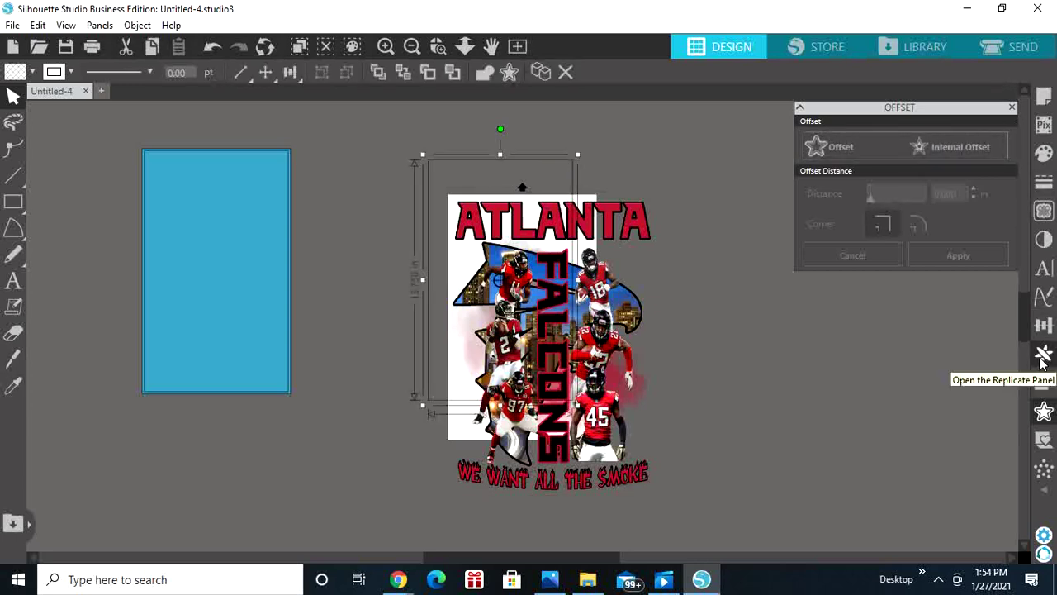
{"action": "left_click", "coordinate": [1043, 357]}
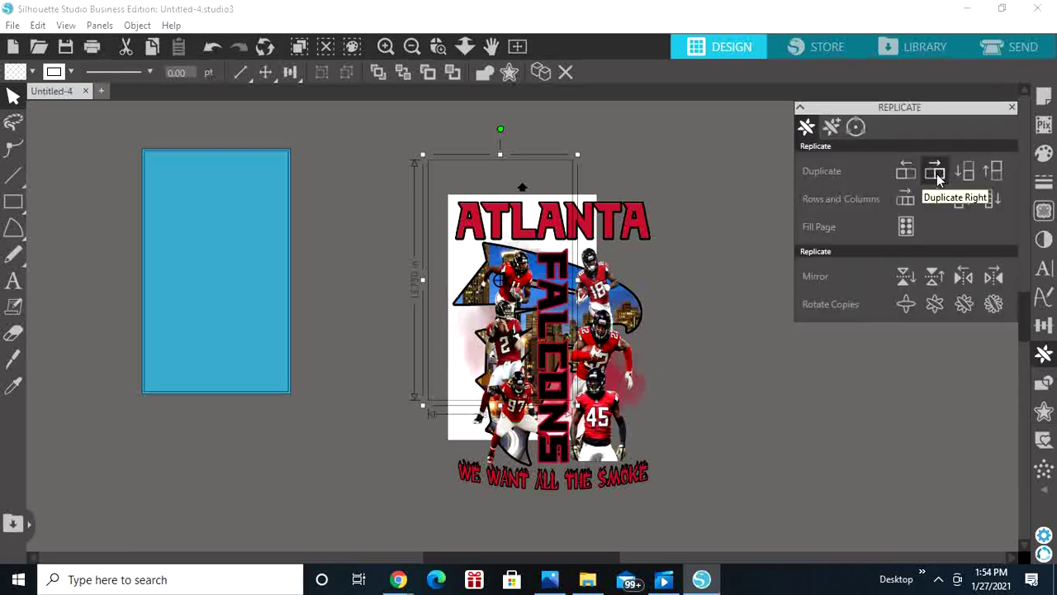
{"action": "left_click", "coordinate": [946, 177]}
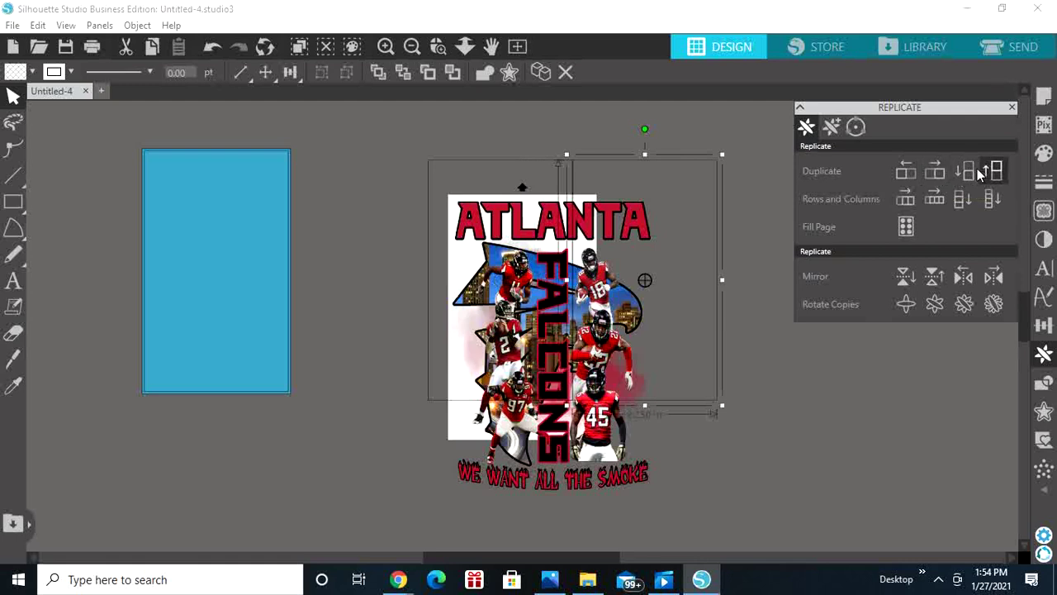
{"action": "left_click", "coordinate": [975, 171]}
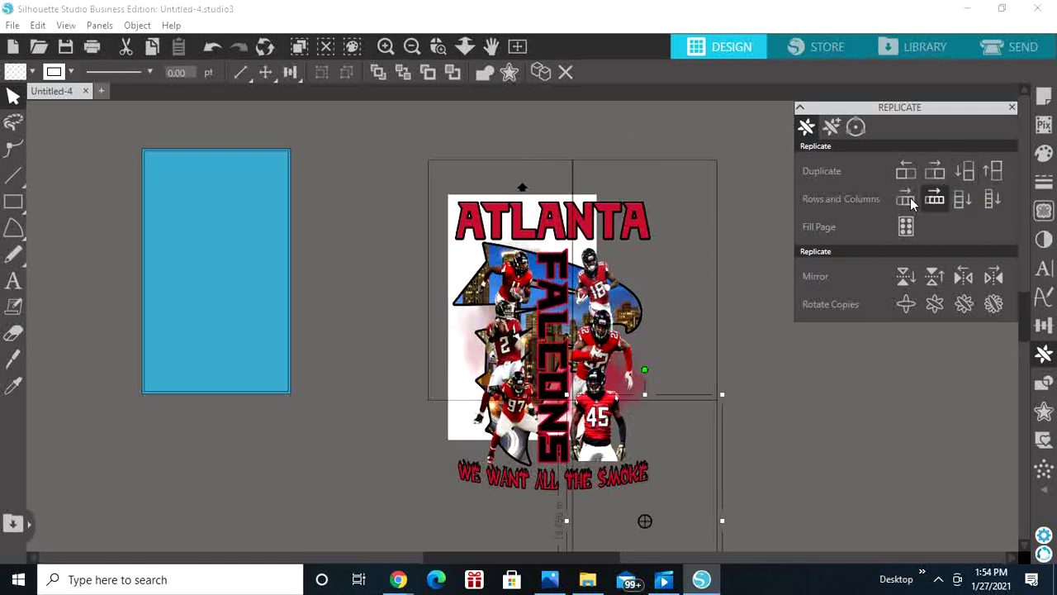
{"action": "left_click", "coordinate": [905, 172]}
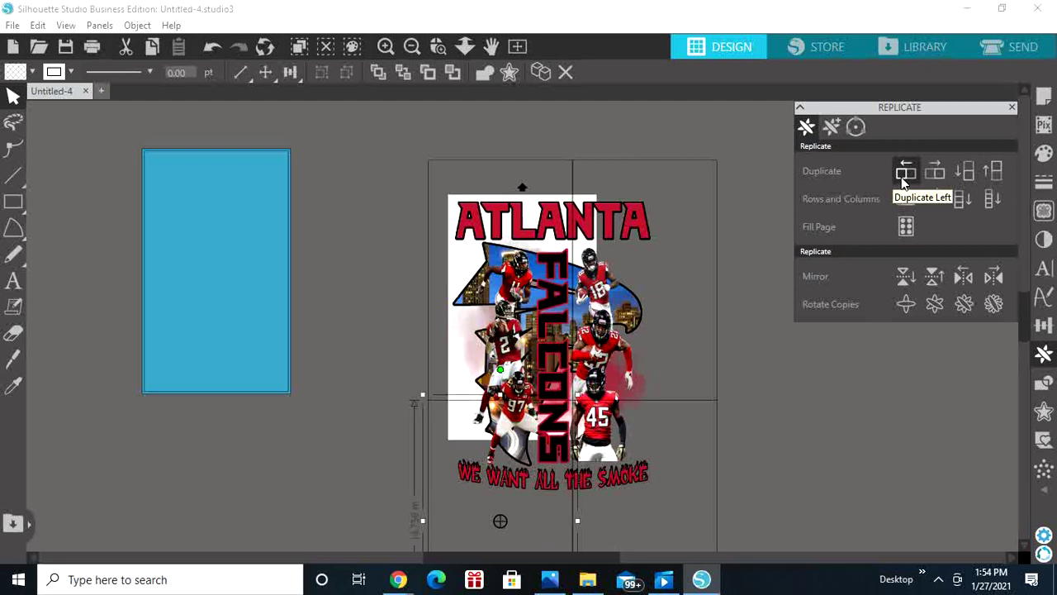
{"action": "left_click", "coordinate": [815, 409]}
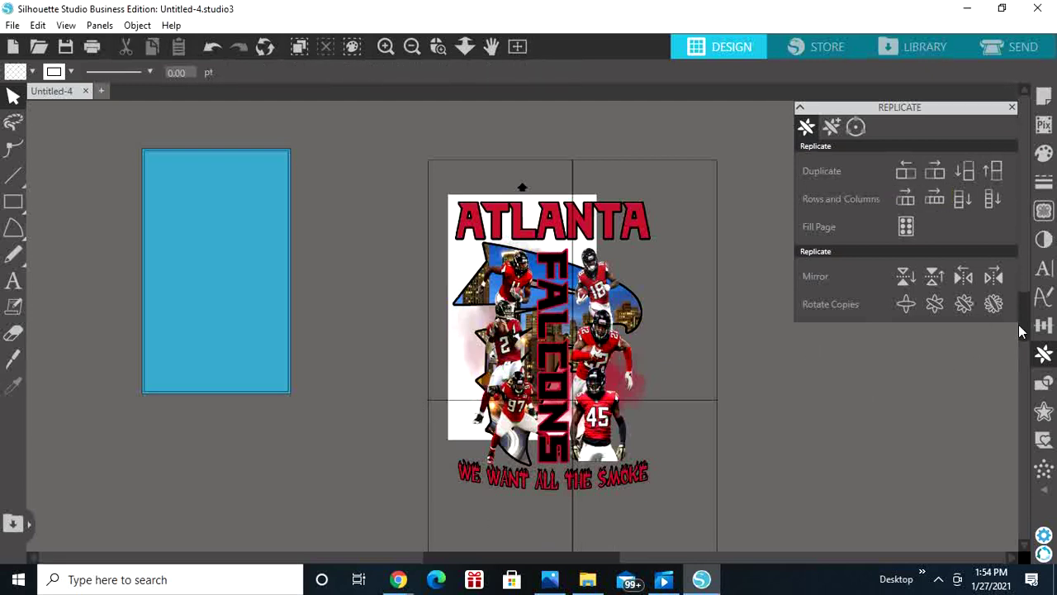
{"action": "left_click", "coordinate": [411, 47]}
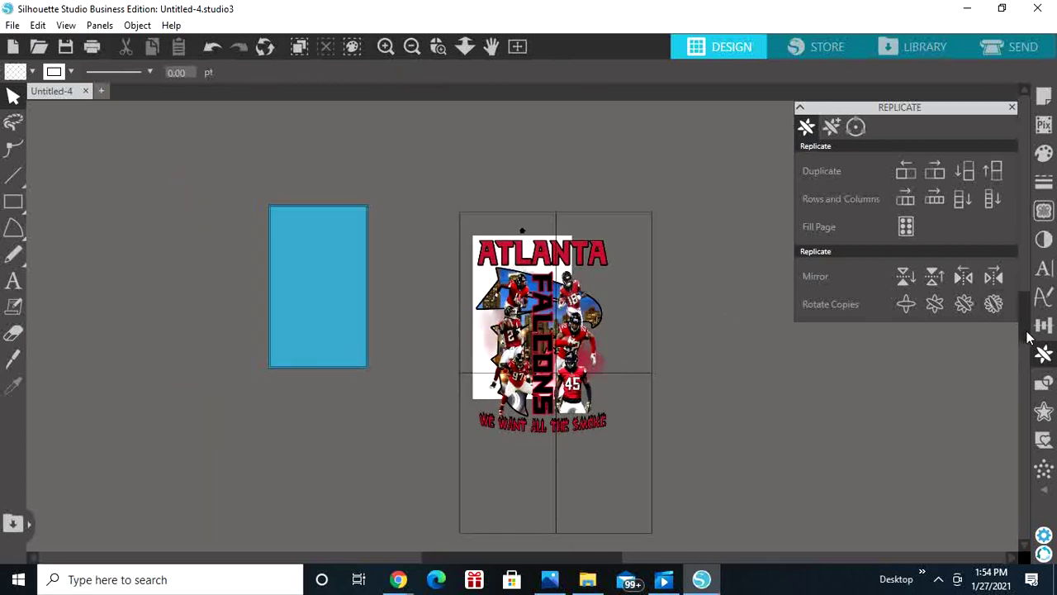
Select the Falcons design with its two-by-two grid and stack duplicates of the whole set directly below it
{"action": "scroll", "coordinate": [1024, 337], "scroll_direction": "down", "scroll_amount": 3}
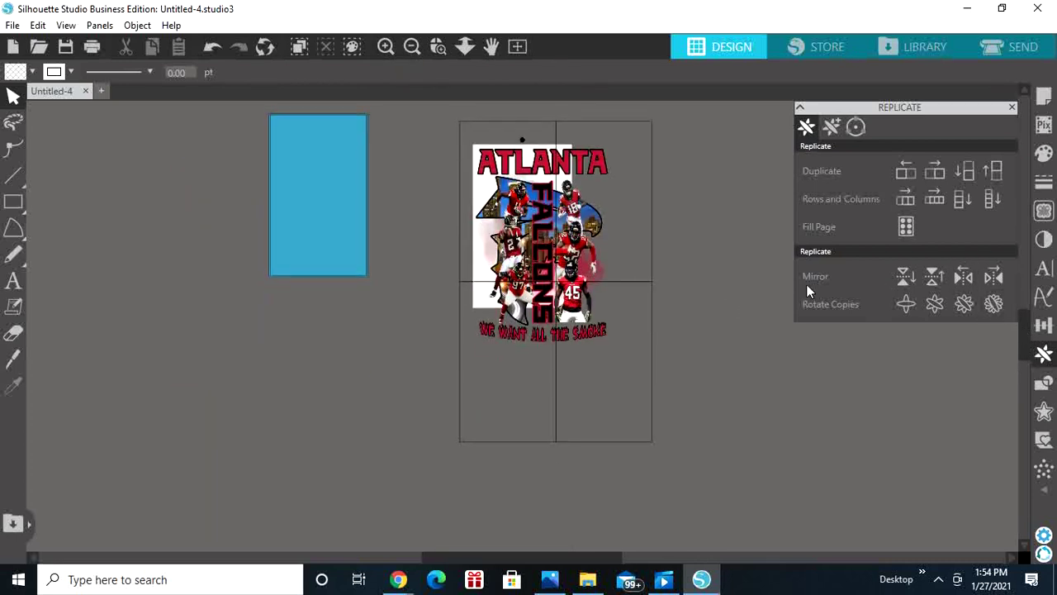
{"action": "left_click", "coordinate": [496, 121]}
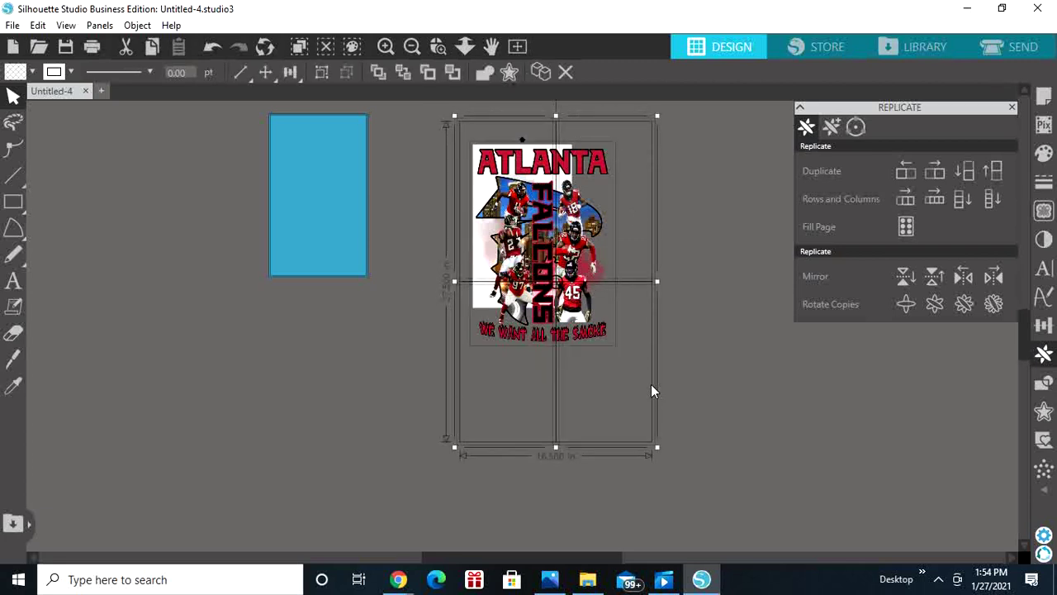
{"action": "key", "text": "i"}
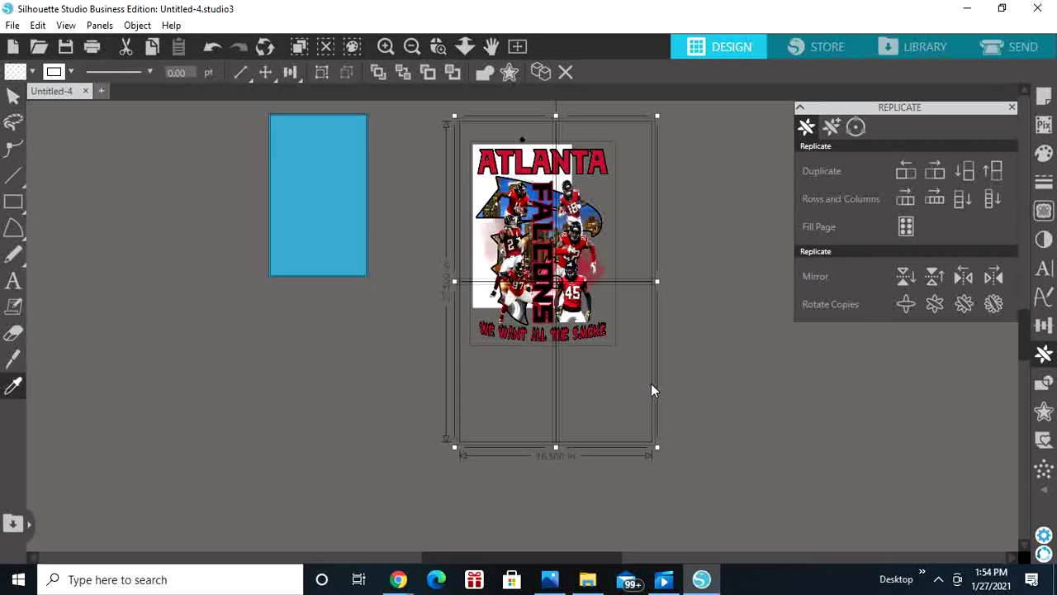
{"action": "key", "text": "Down"}
{"action": "key", "text": "Down"}
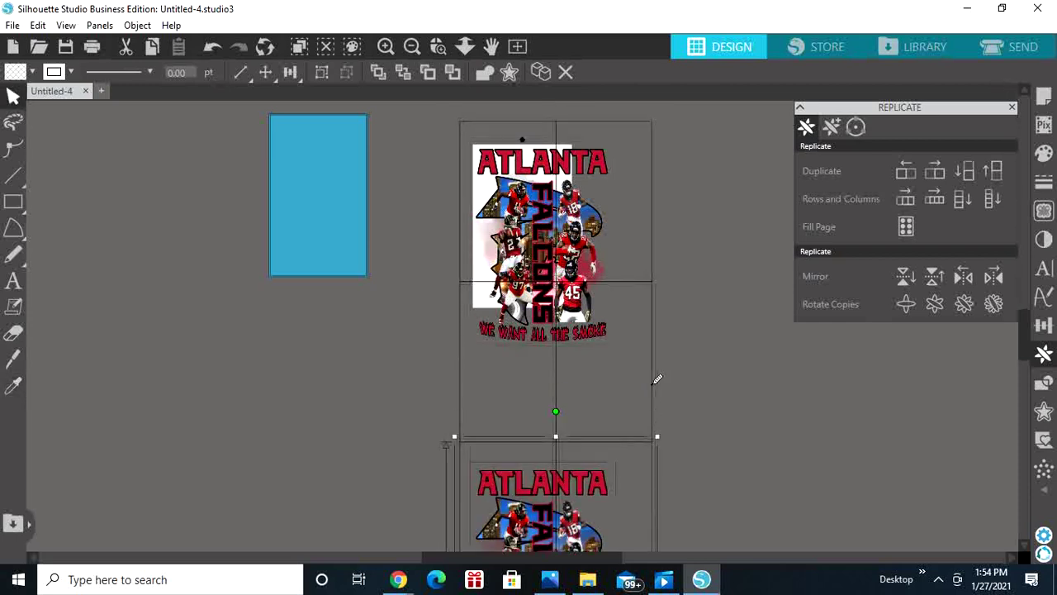
{"action": "key", "text": "Escape"}
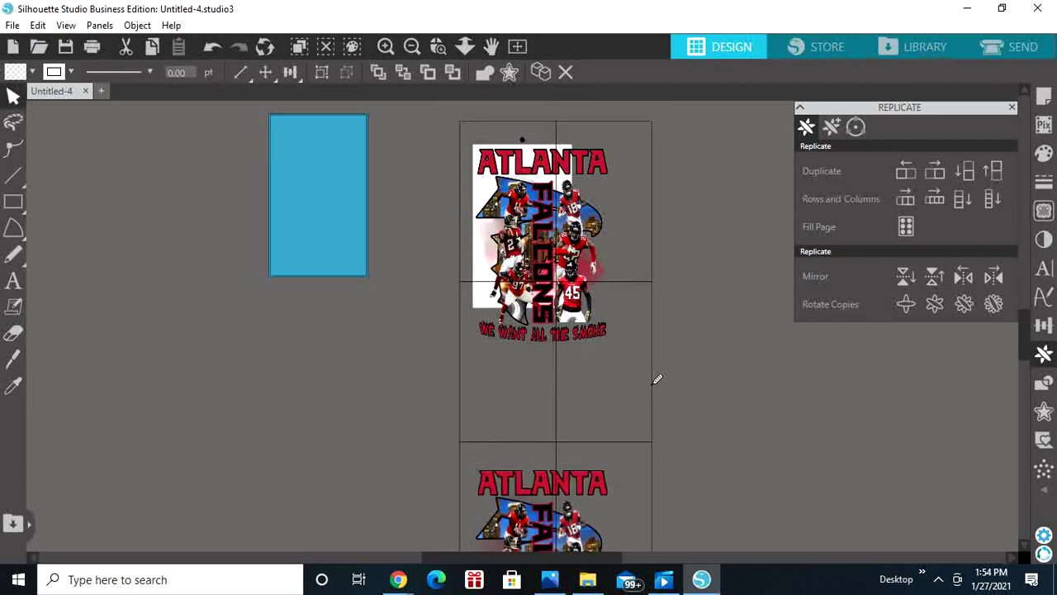
{"action": "key", "text": "i"}
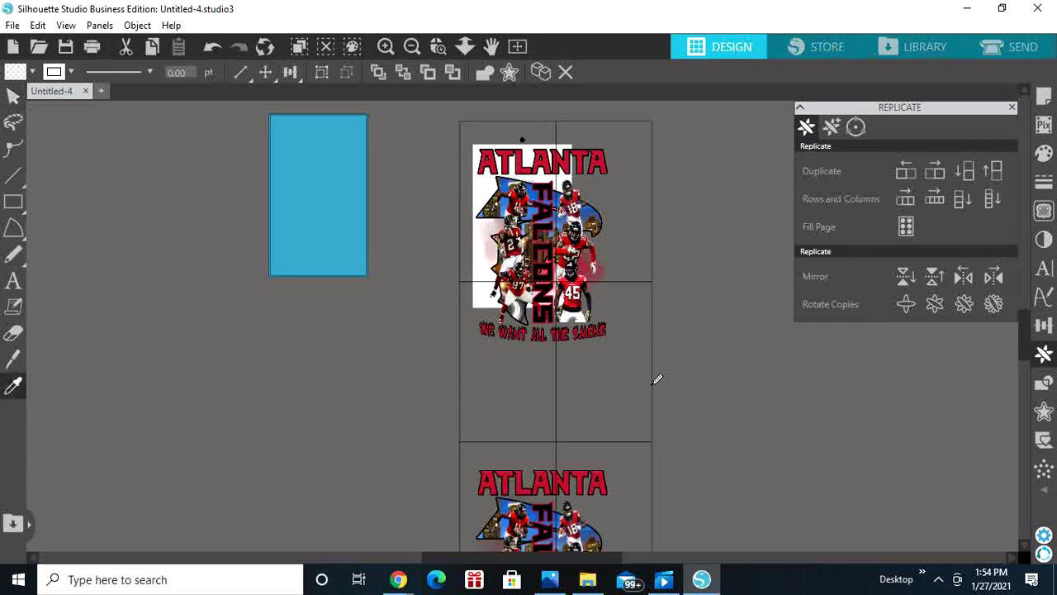
{"action": "key", "text": "Escape"}
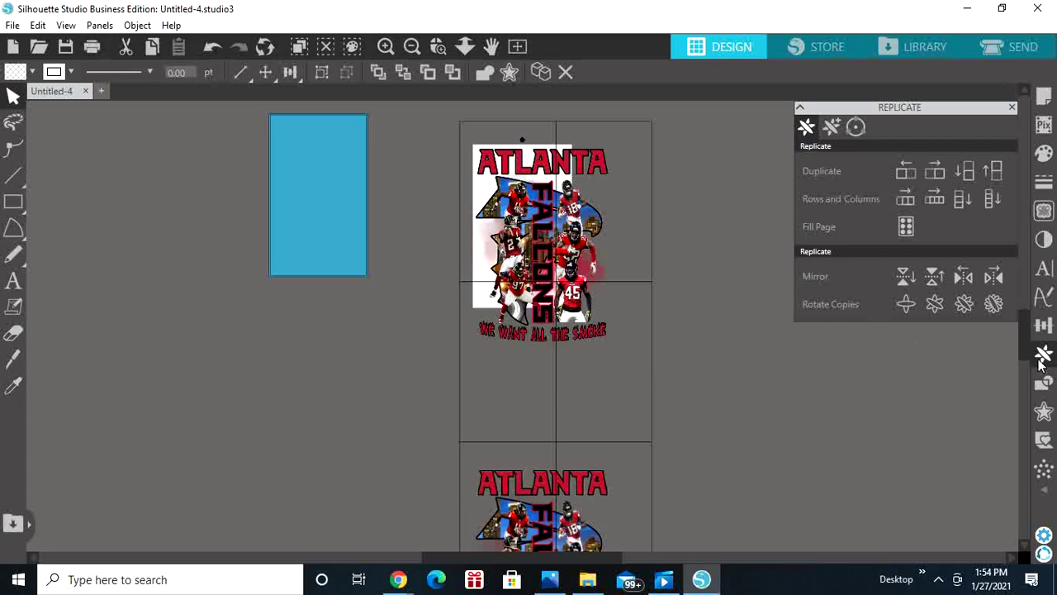
{"action": "left_click_drag", "start_coordinate": [1024, 347], "coordinate": [1024, 477]}
{"action": "left_click_drag", "start_coordinate": [1043, 535], "coordinate": [1033, 353]}
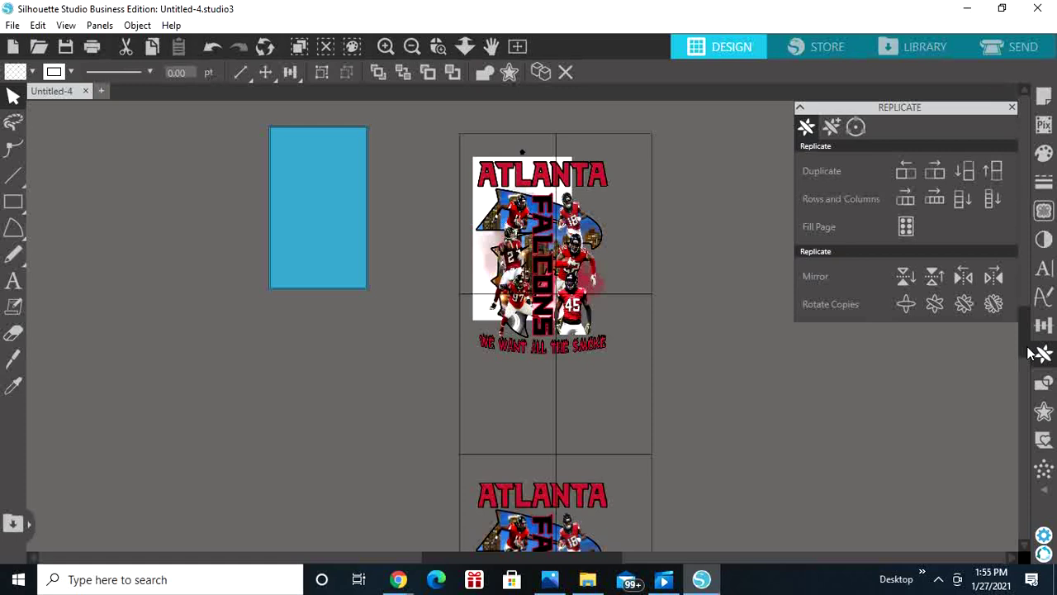
Pull the leftover inner offset outline out of the blue rectangle and delete it
{"action": "double_click", "coordinate": [317, 180]}
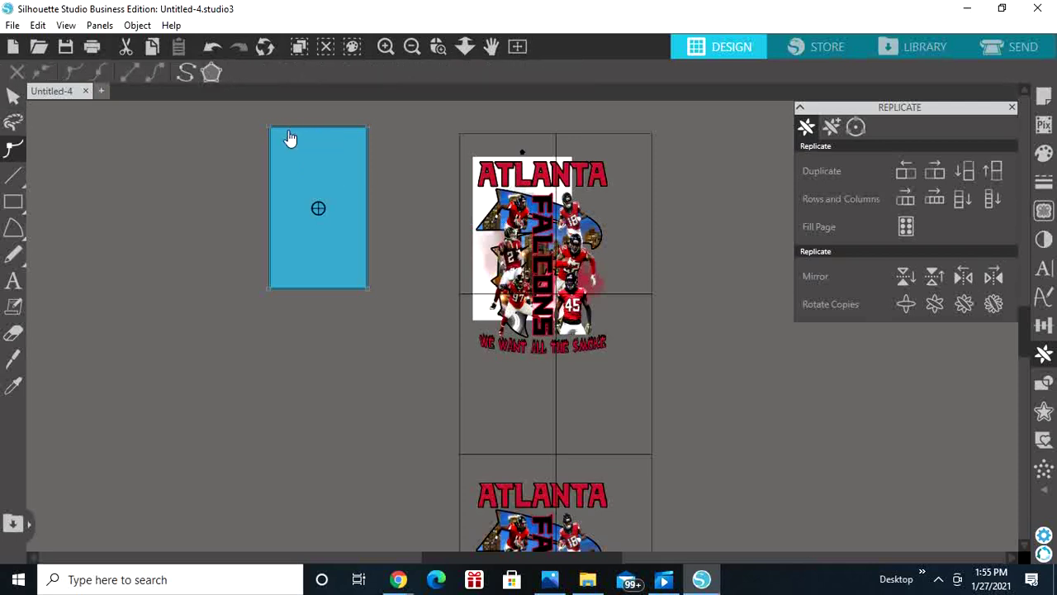
{"action": "left_click", "coordinate": [405, 198]}
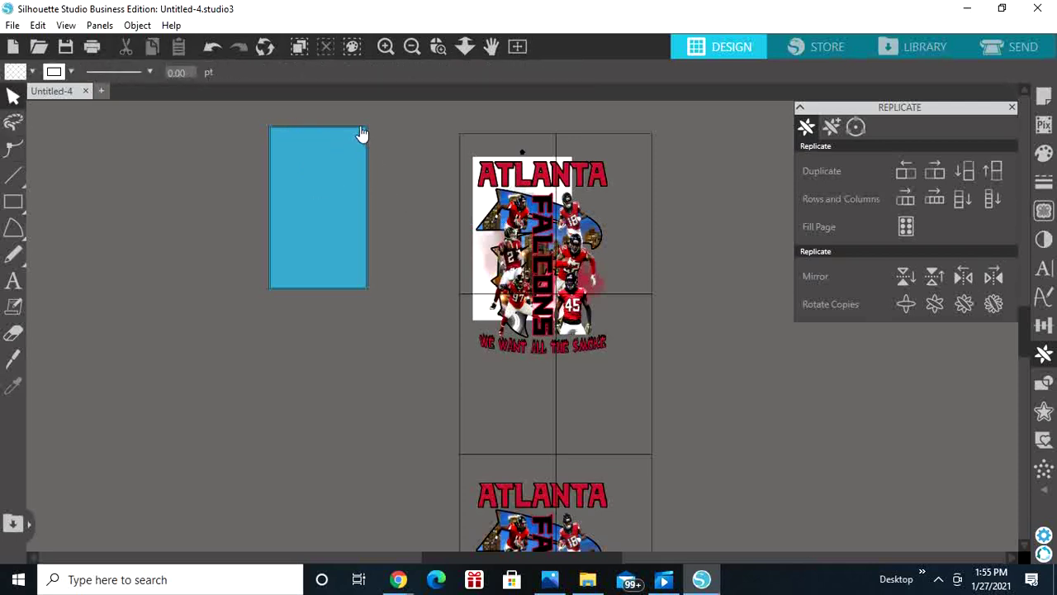
{"action": "left_click_drag", "start_coordinate": [369, 138], "coordinate": [169, 140]}
{"action": "right_click", "coordinate": [169, 142]}
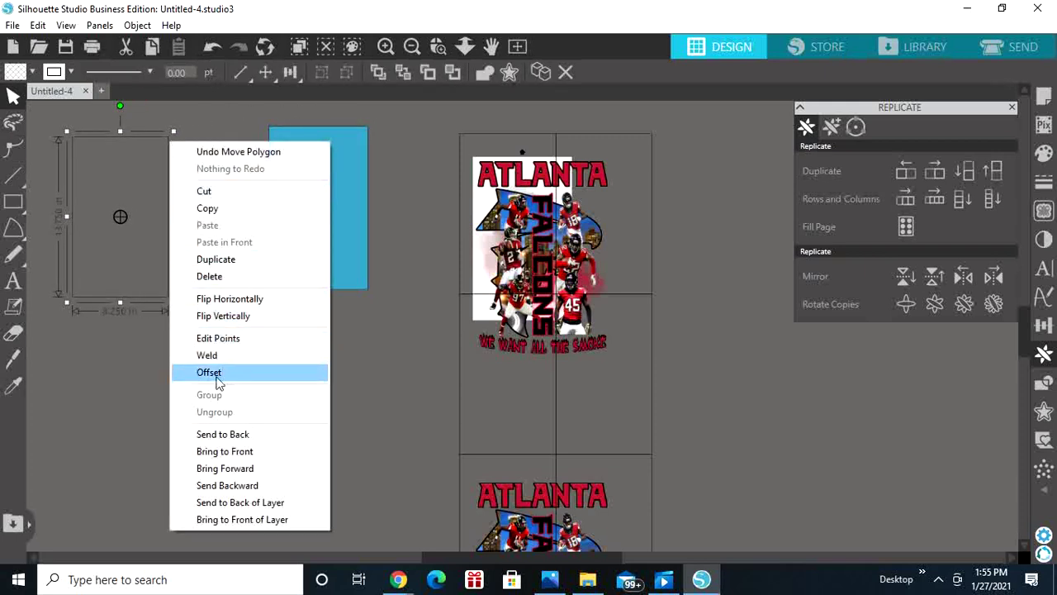
{"action": "left_click", "coordinate": [213, 279]}
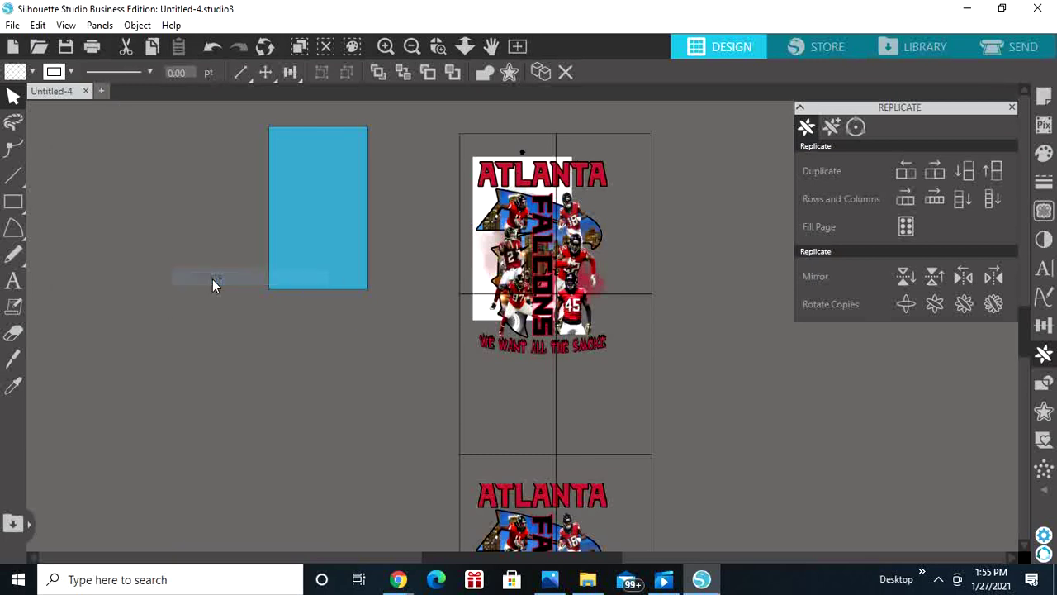
Duplicate the blue rectangle three times downward to form a column of four
{"action": "left_click", "coordinate": [333, 237]}
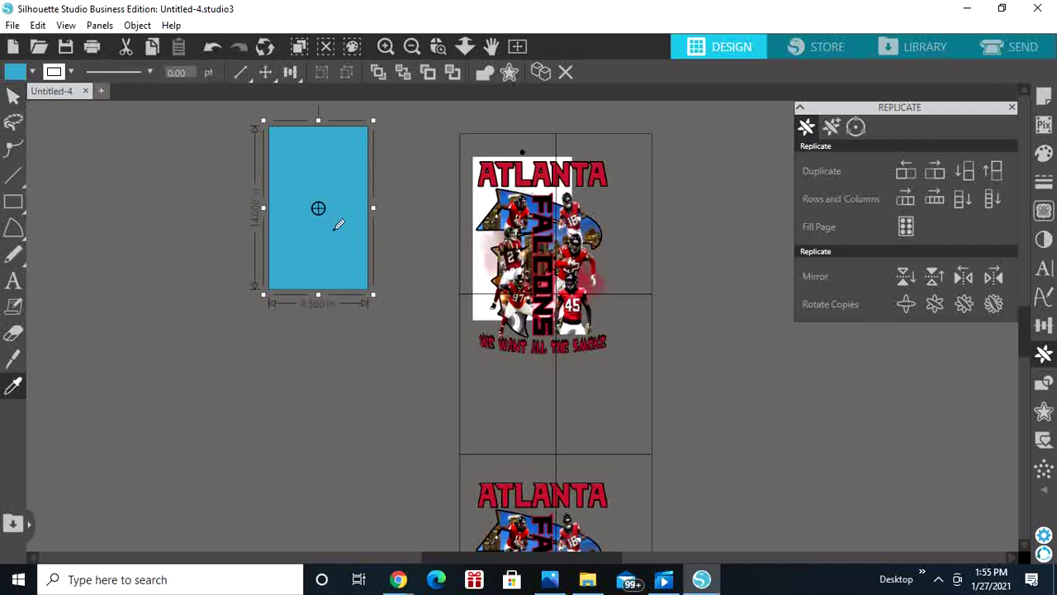
{"action": "key", "text": "ctrl+d"}
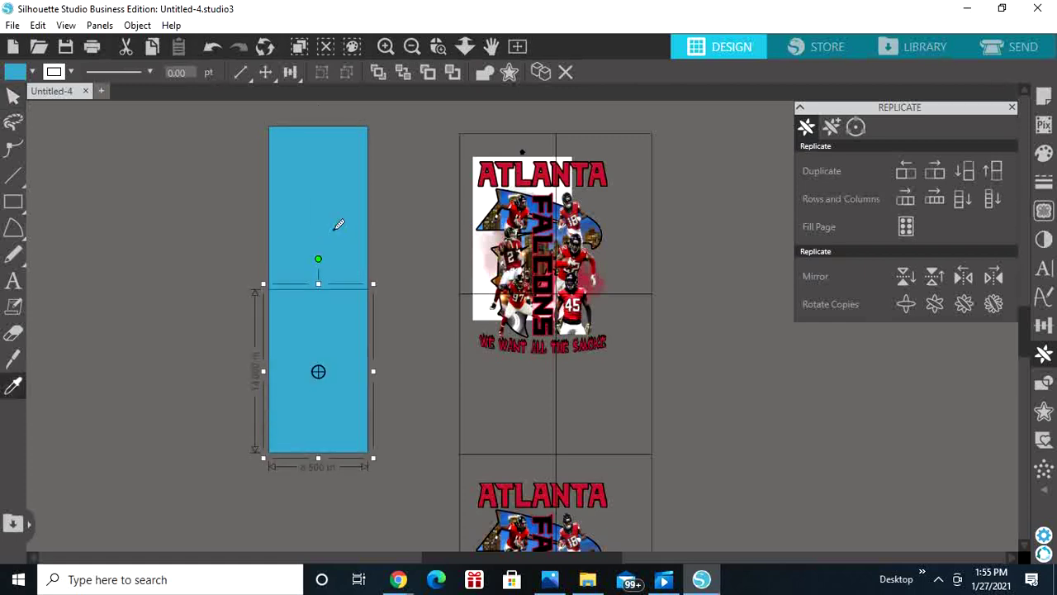
{"action": "key", "text": "ctrl+d"}
{"action": "key", "text": "Escape"}
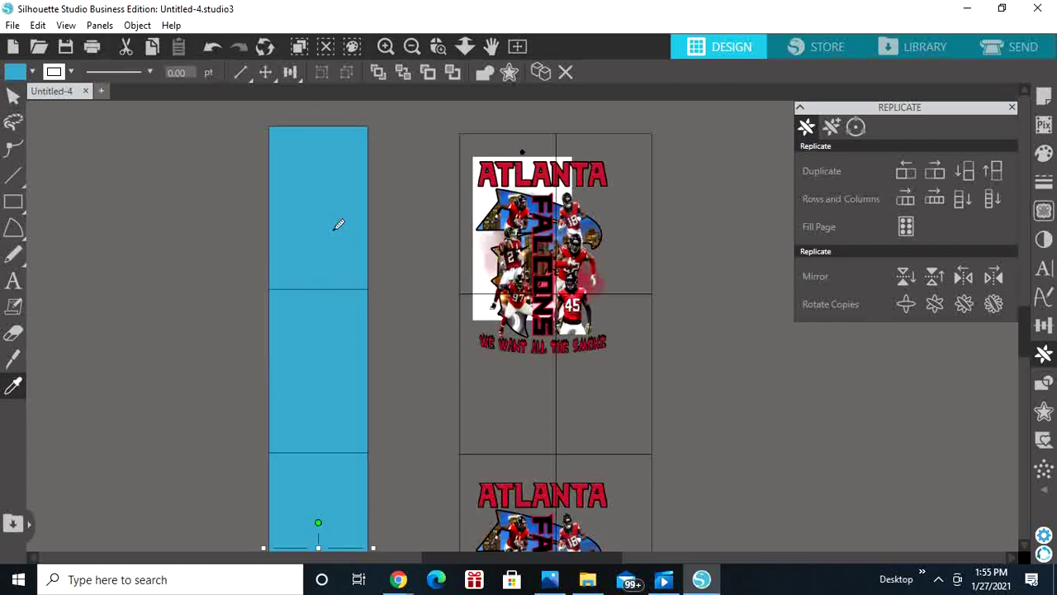
{"action": "left_click_drag", "start_coordinate": [1026, 327], "coordinate": [999, 329]}
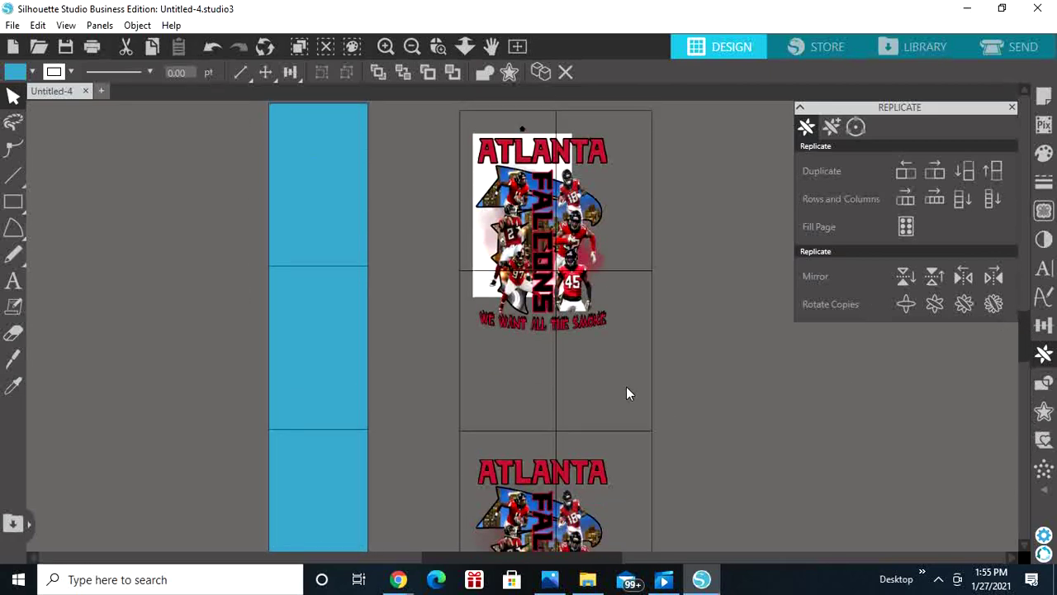
Delete the upper-right, lower-right and lower-left grid rectangles from the first design copy, keeping only the upper-left one
{"action": "left_click", "coordinate": [717, 357]}
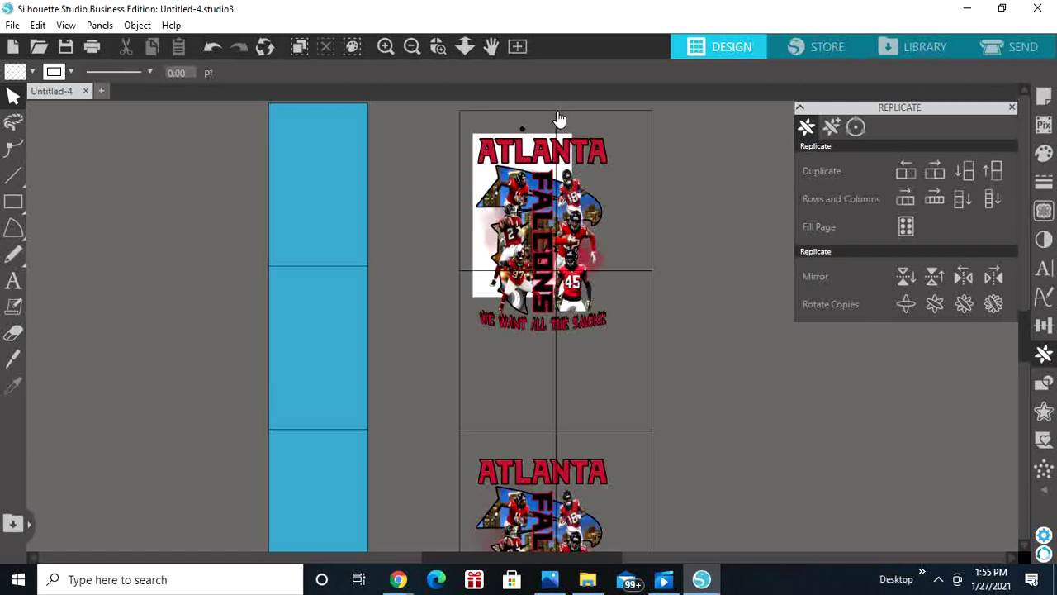
{"action": "left_click", "coordinate": [606, 120]}
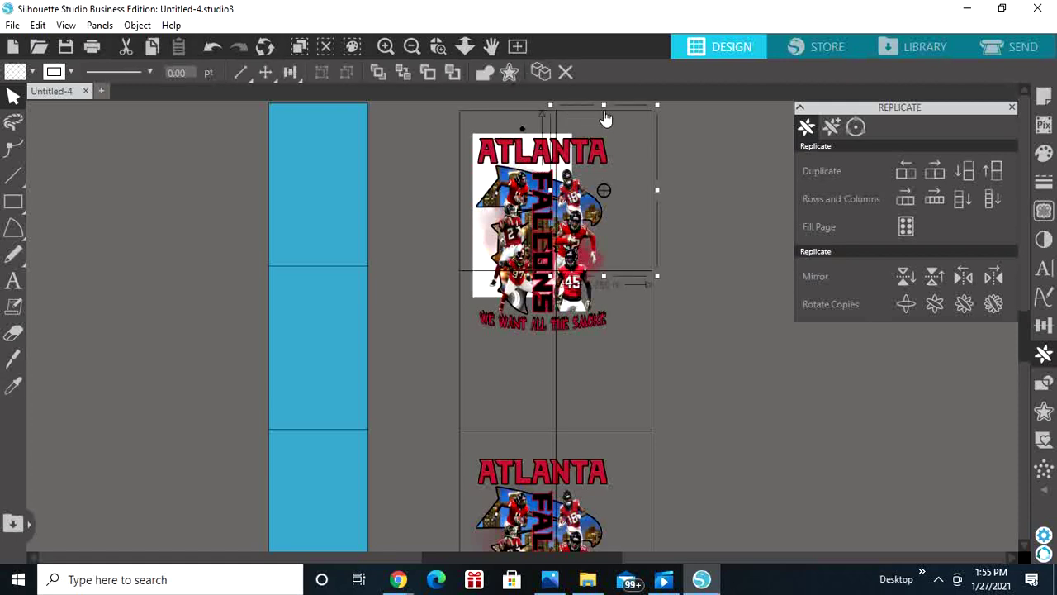
{"action": "left_click", "coordinate": [654, 394]}
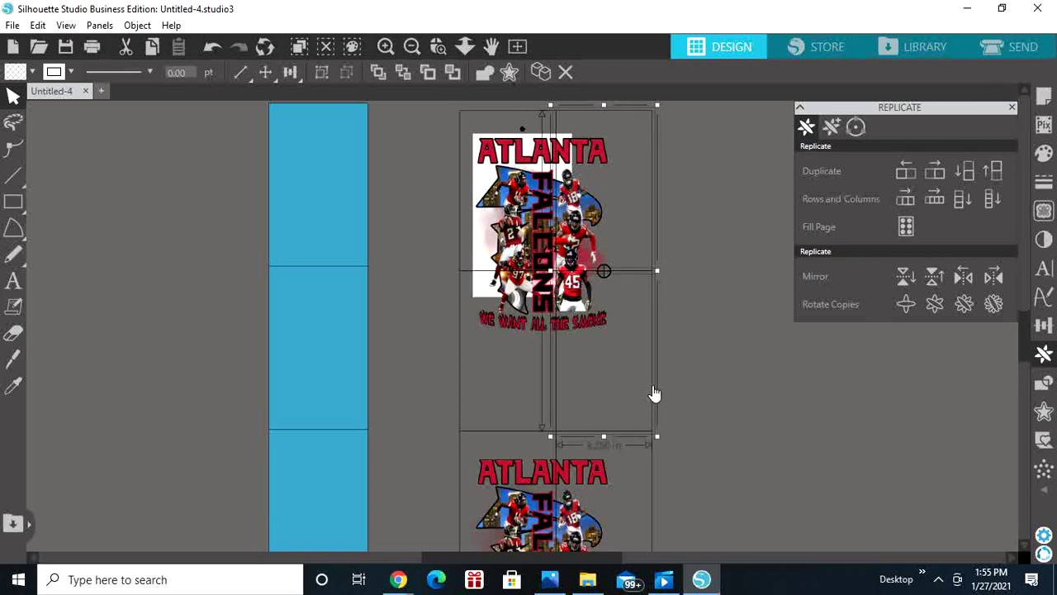
{"action": "left_click", "coordinate": [462, 379]}
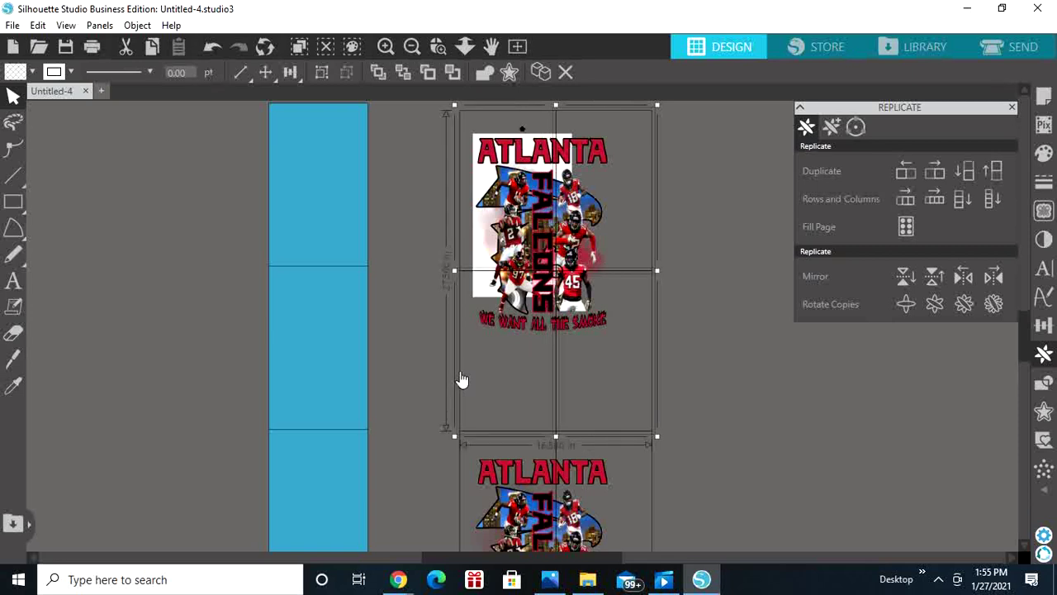
{"action": "key", "text": "Delete"}
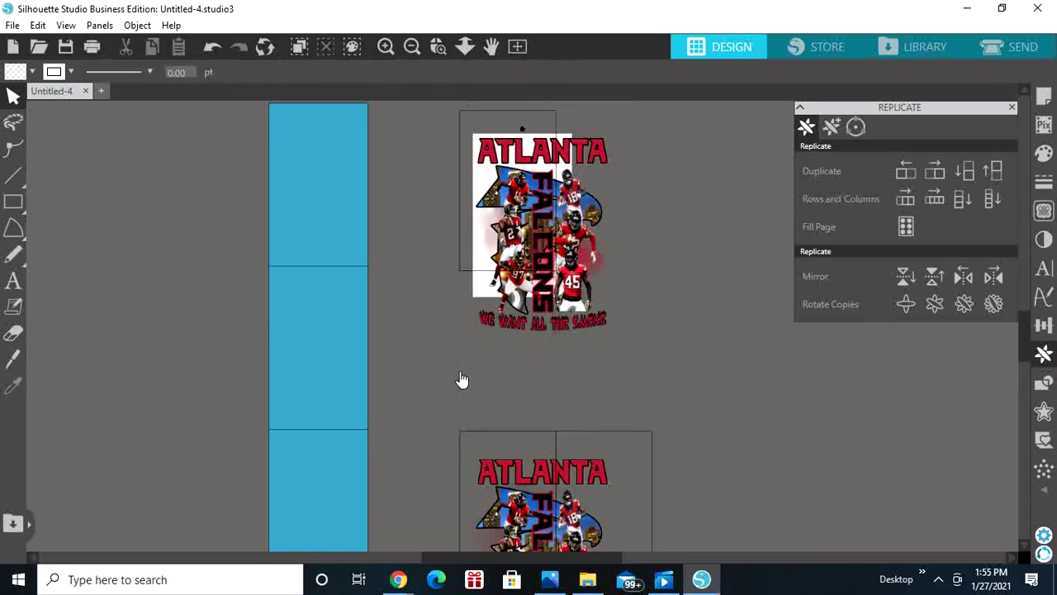
Crop the first Falcons design to its upper-left grid rectangle
{"action": "left_click", "coordinate": [546, 118]}
{"action": "left_click", "coordinate": [593, 149], "text": "shift"}
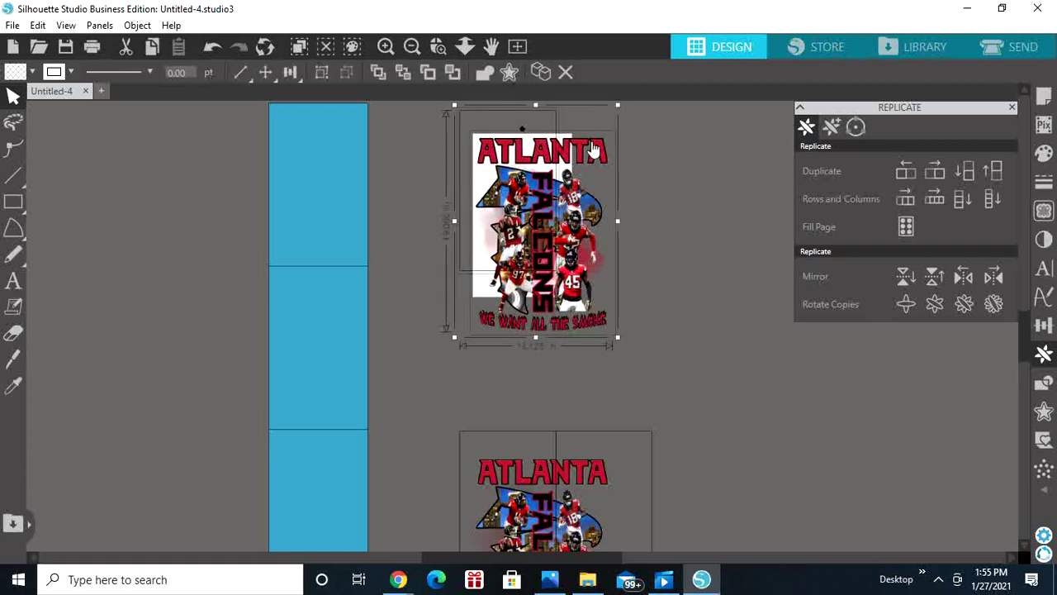
{"action": "left_click", "coordinate": [1046, 385]}
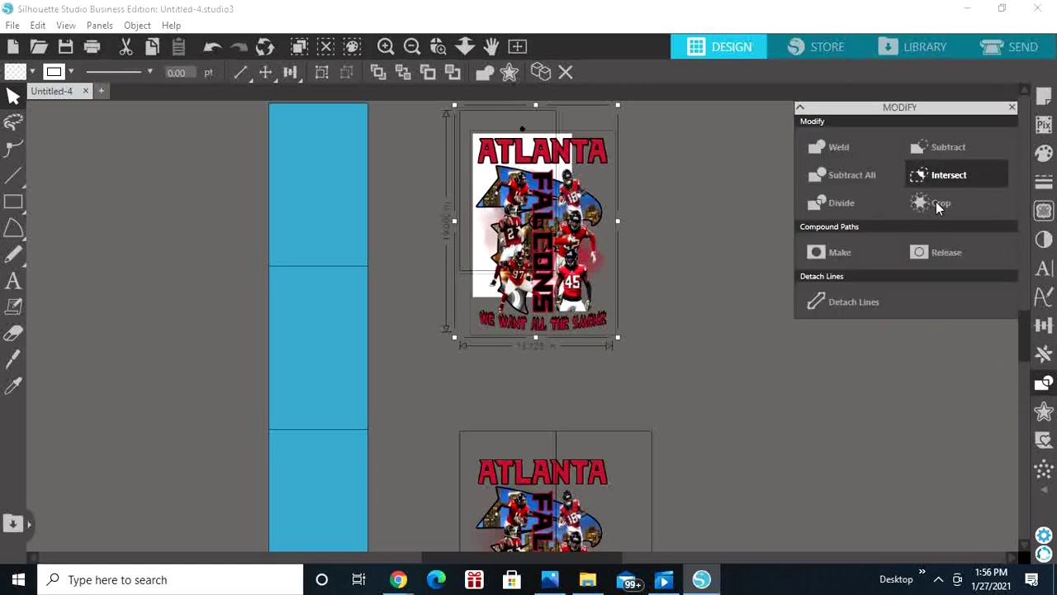
{"action": "left_click", "coordinate": [937, 207]}
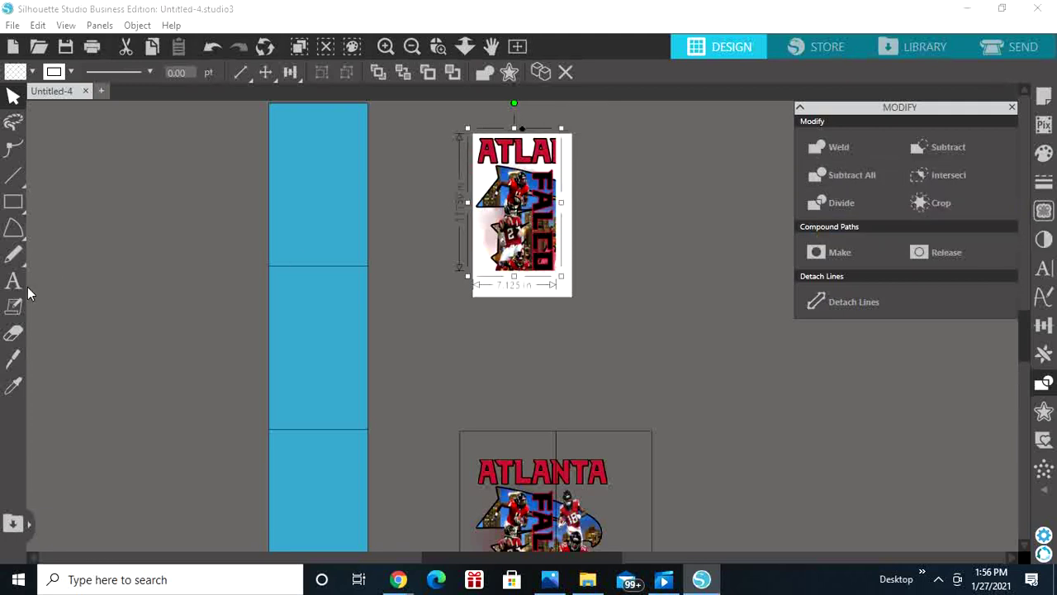
Align the cropped upper-left tile with the first blue rectangle, centered horizontally and flush with its top edge
{"action": "left_click", "coordinate": [295, 204]}
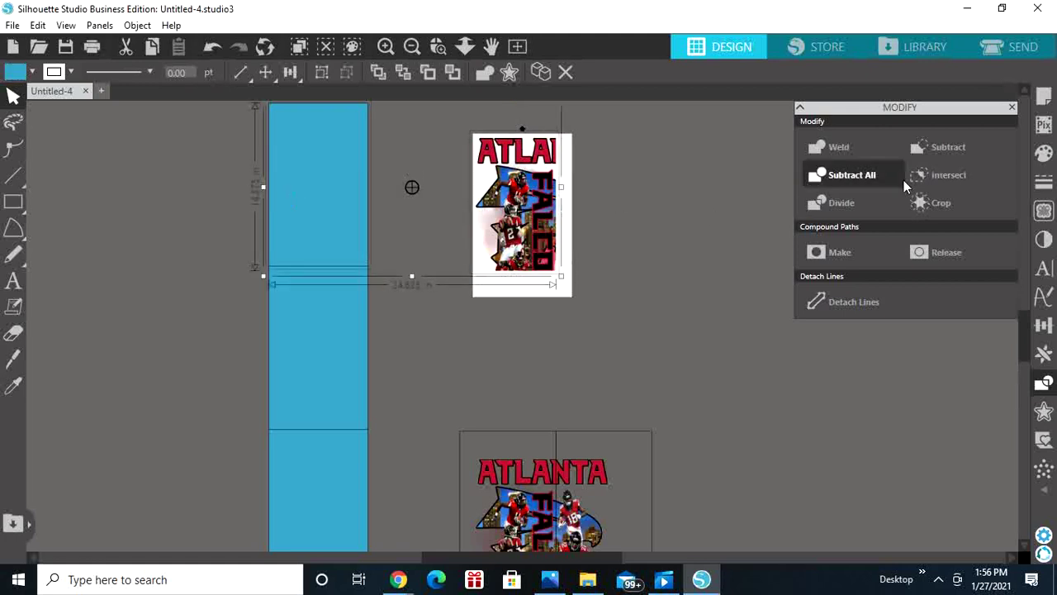
{"action": "left_click", "coordinate": [1047, 328]}
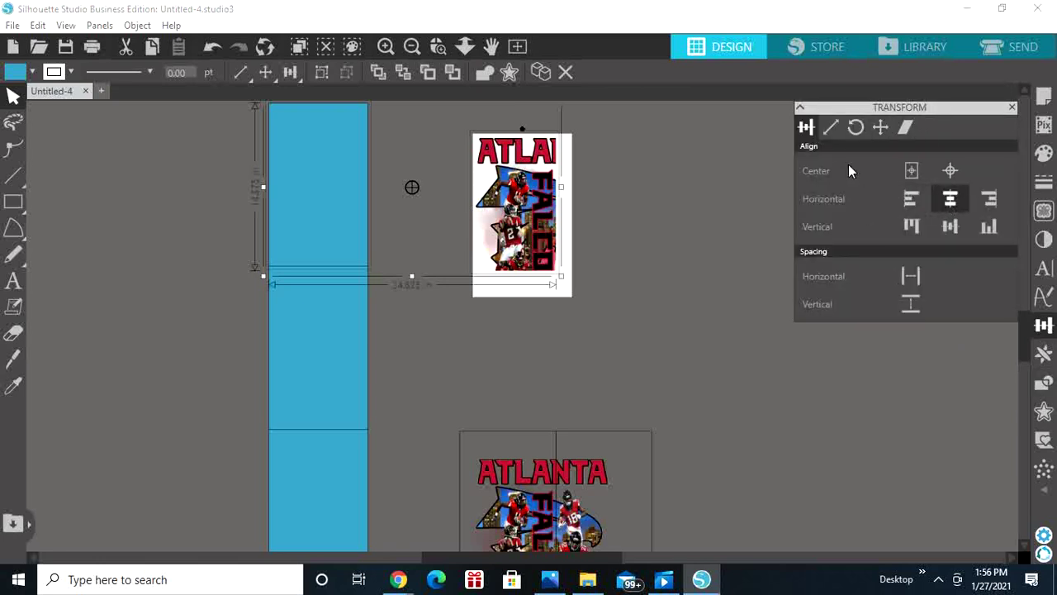
{"action": "left_click", "coordinate": [953, 205]}
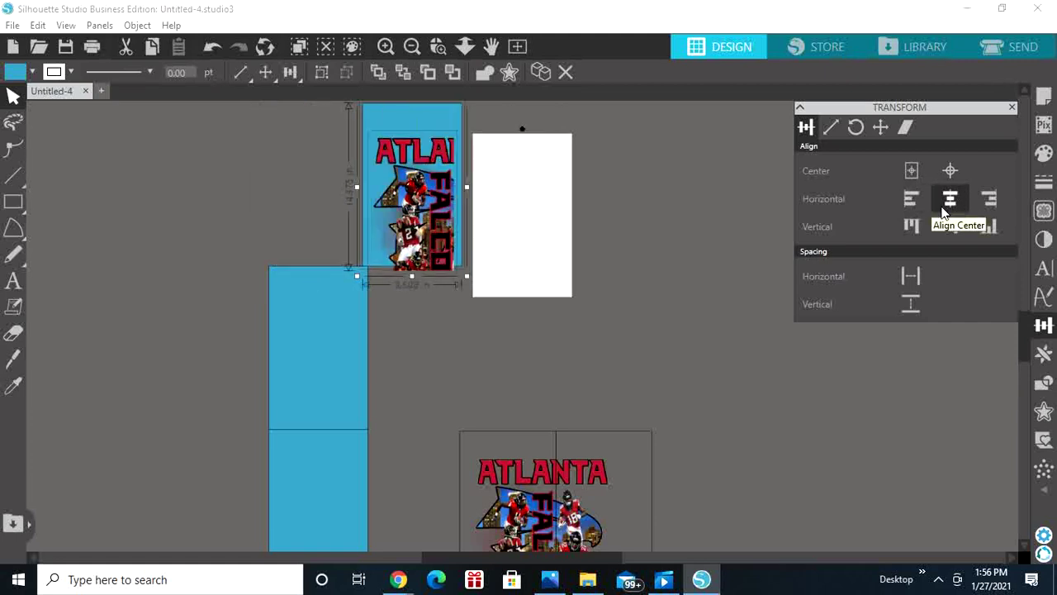
{"action": "left_click", "coordinate": [912, 224]}
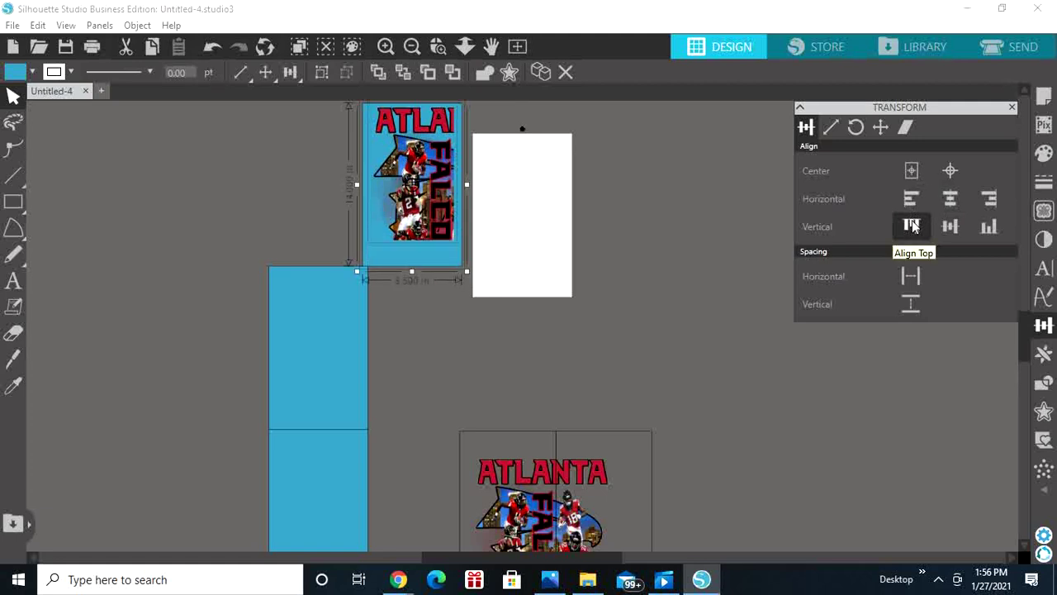
{"action": "left_click", "coordinate": [631, 273]}
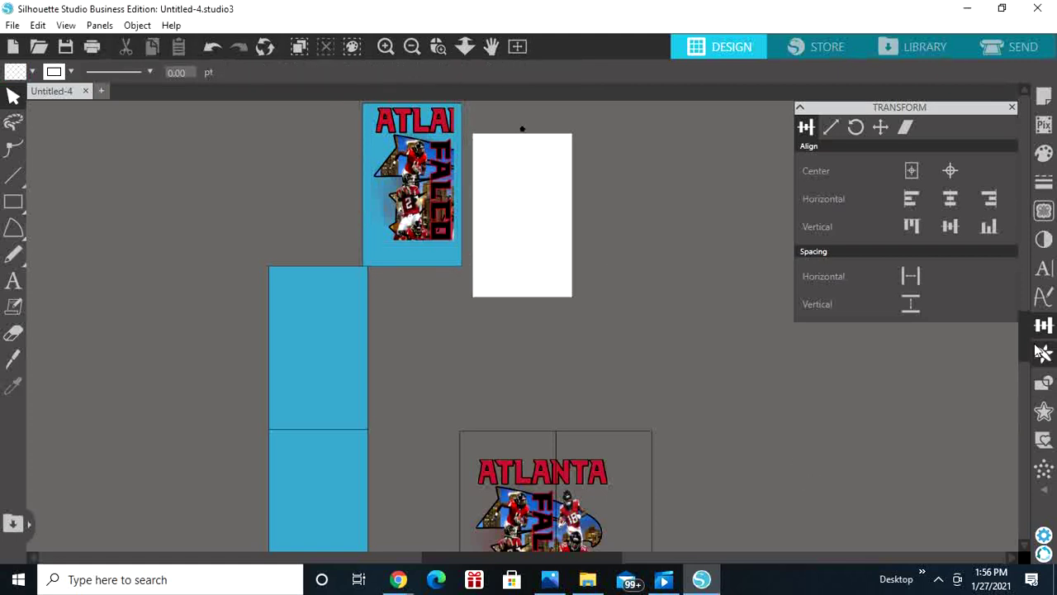
Delete the upper-left, lower-left and lower-right grid rectangles from the second design copy, keeping only the upper-right one
{"action": "scroll", "coordinate": [1028, 351], "scroll_direction": "down", "scroll_amount": 5}
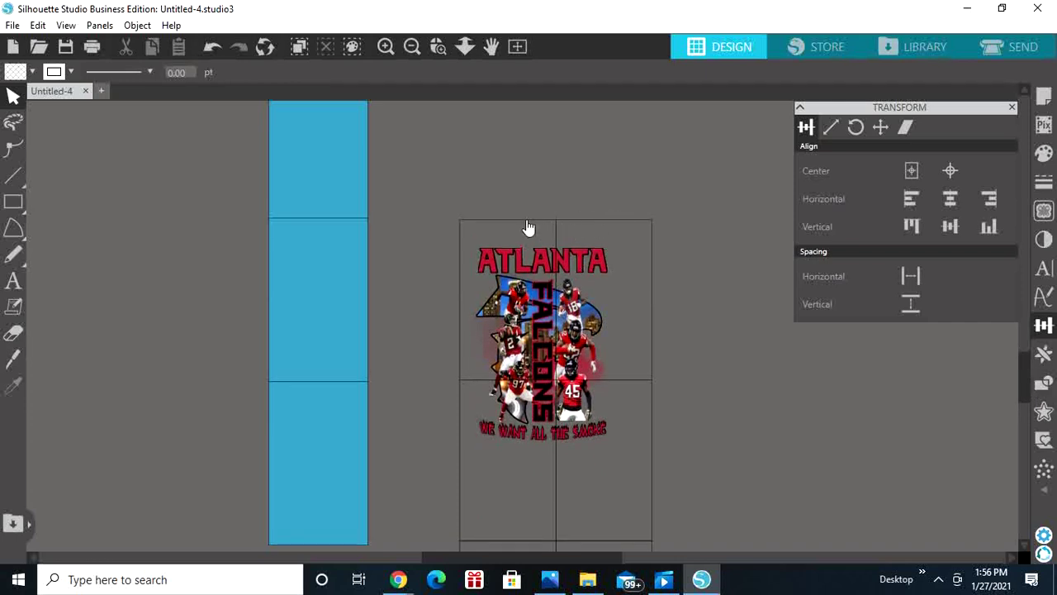
{"action": "left_click", "coordinate": [574, 225]}
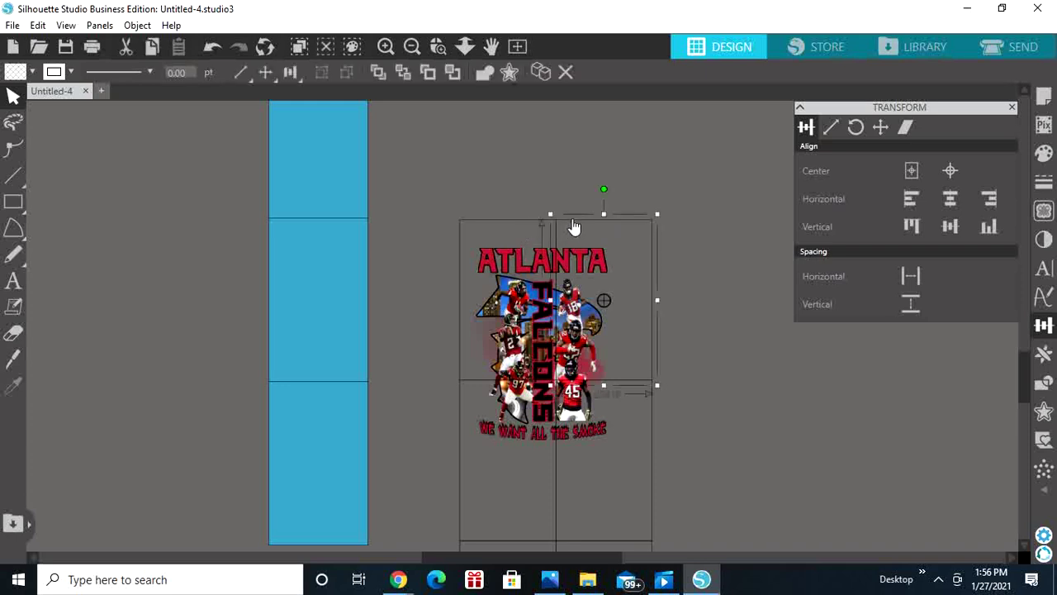
{"action": "left_click", "coordinate": [524, 228]}
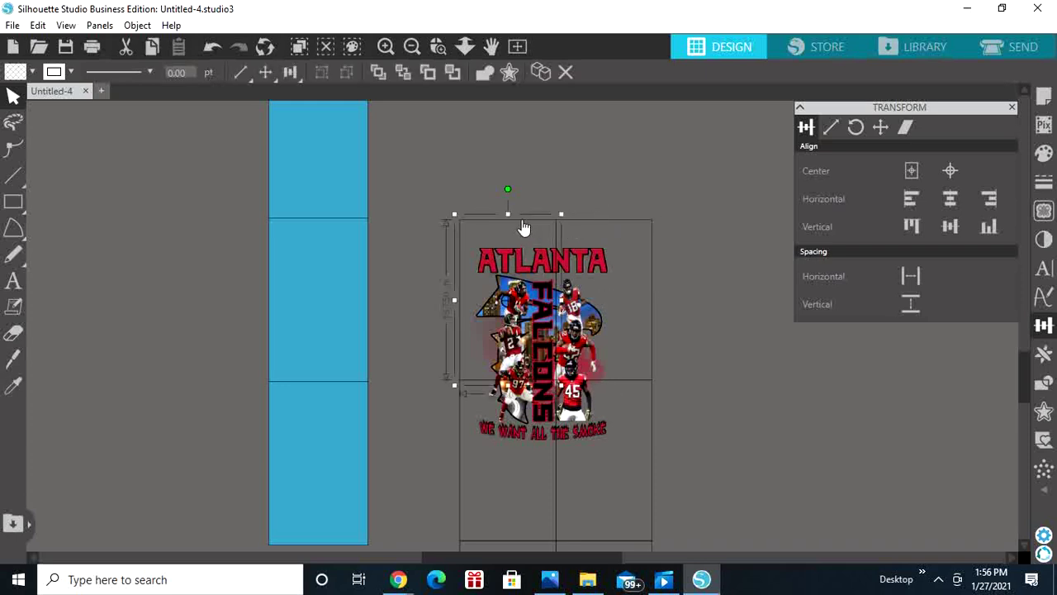
{"action": "left_click", "coordinate": [461, 451], "text": "shift"}
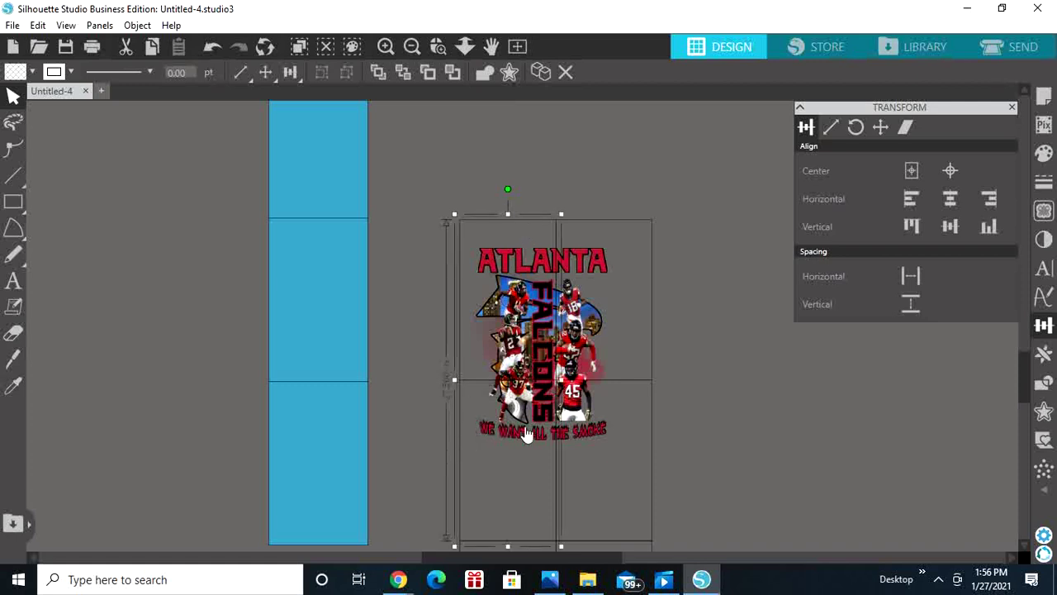
{"action": "left_click", "coordinate": [653, 436], "text": "shift"}
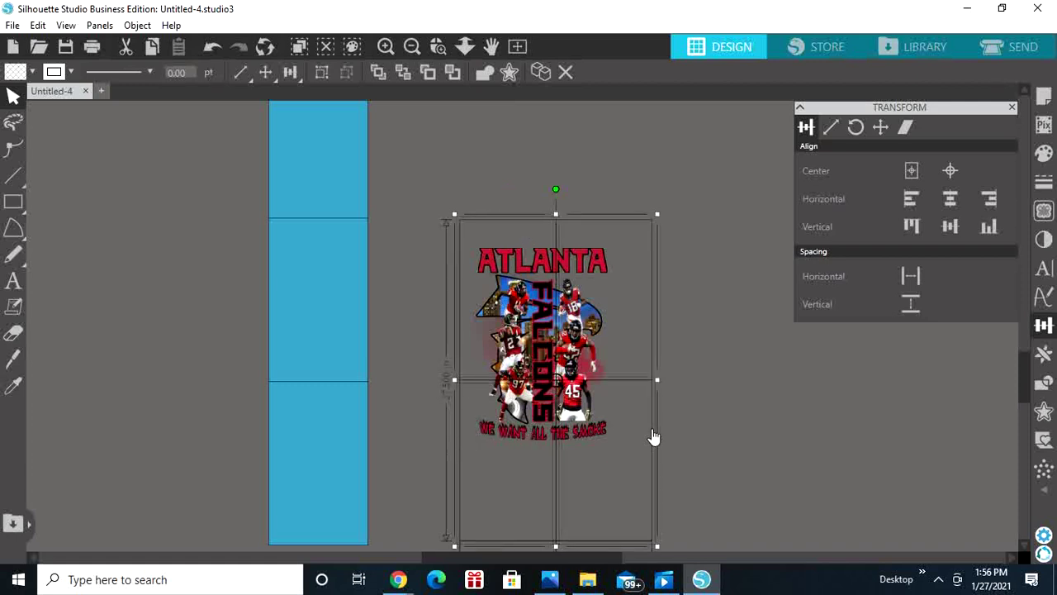
{"action": "key", "text": "Delete"}
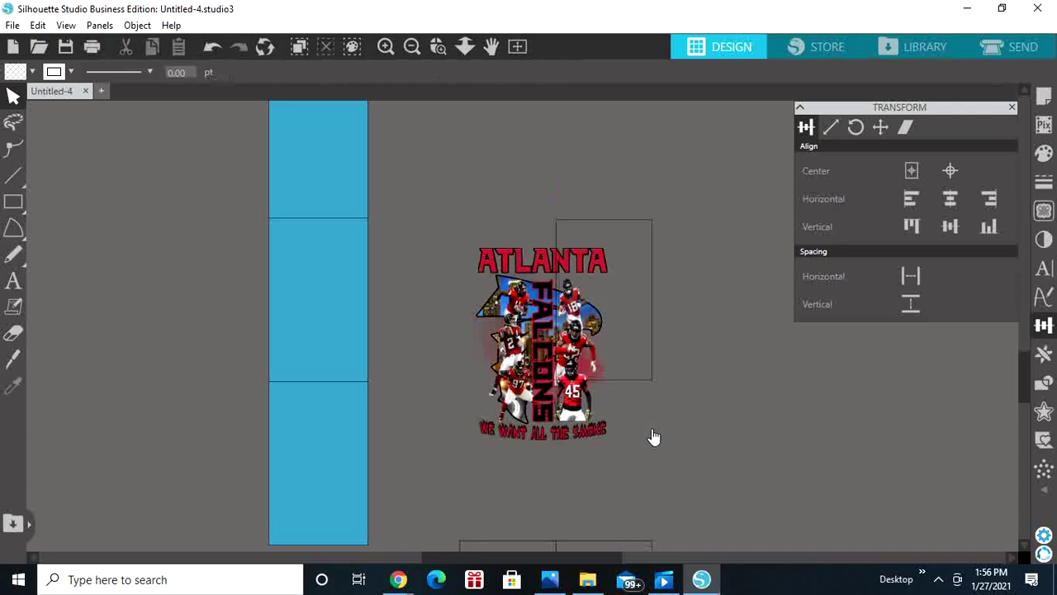
Crop the second Falcons design to its upper-right grid rectangle
{"action": "left_click", "coordinate": [604, 221]}
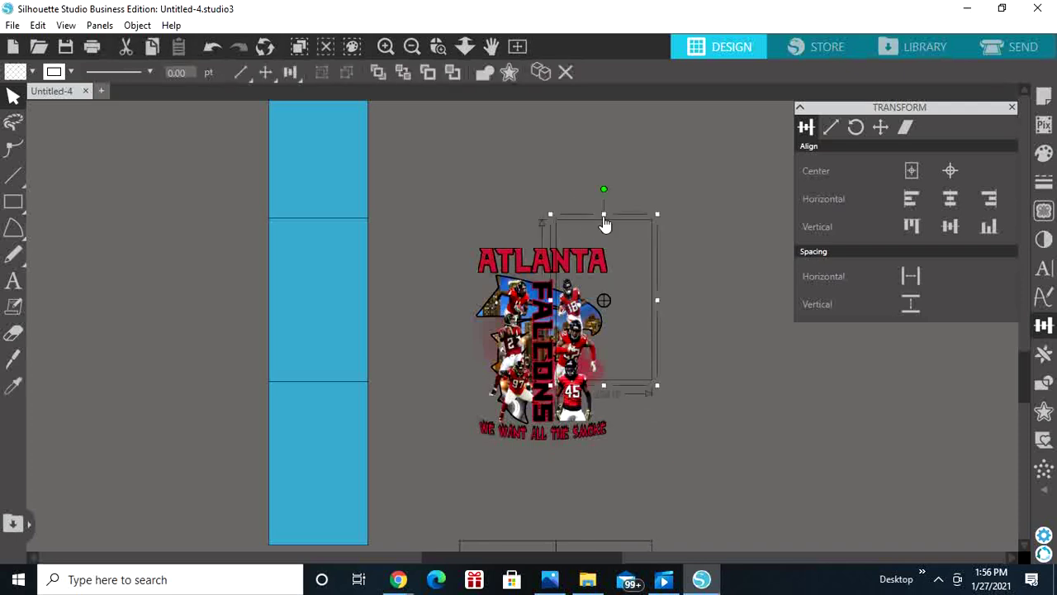
{"action": "left_click", "coordinate": [525, 265], "text": "shift"}
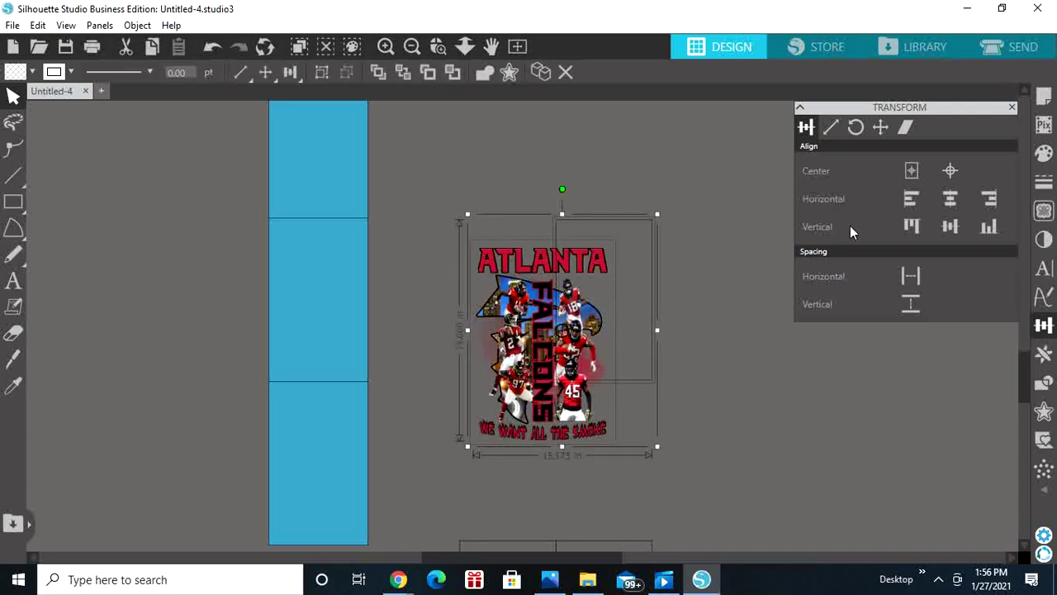
{"action": "left_click", "coordinate": [1044, 383]}
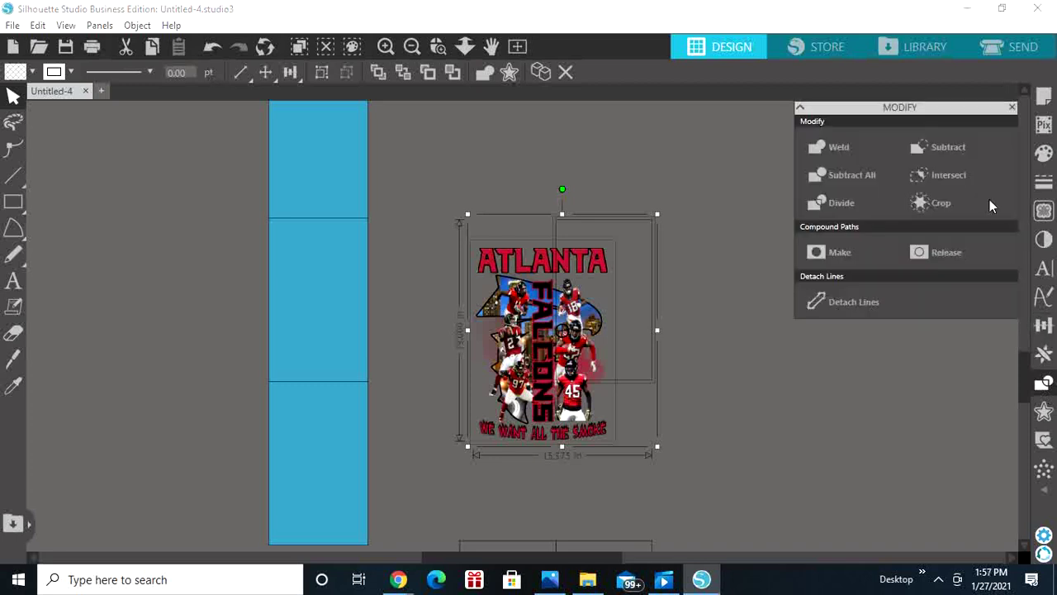
{"action": "left_click", "coordinate": [940, 203]}
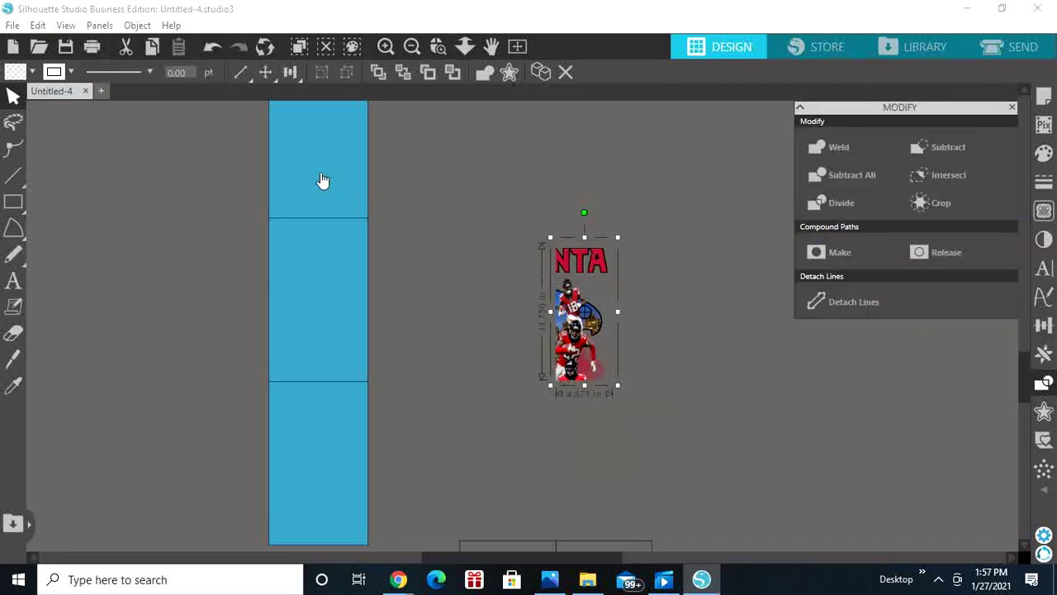
Move the cropped upper-right tile up beside the second blue rectangle and center the two horizontally on each other
{"action": "left_click", "coordinate": [581, 263]}
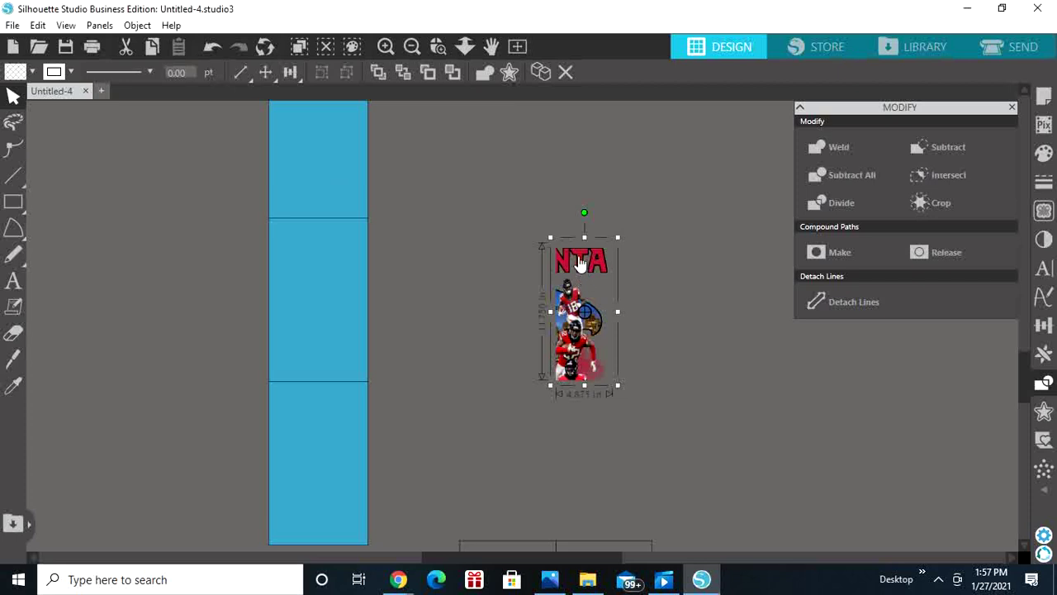
{"action": "left_click_drag", "start_coordinate": [581, 262], "coordinate": [570, 124]}
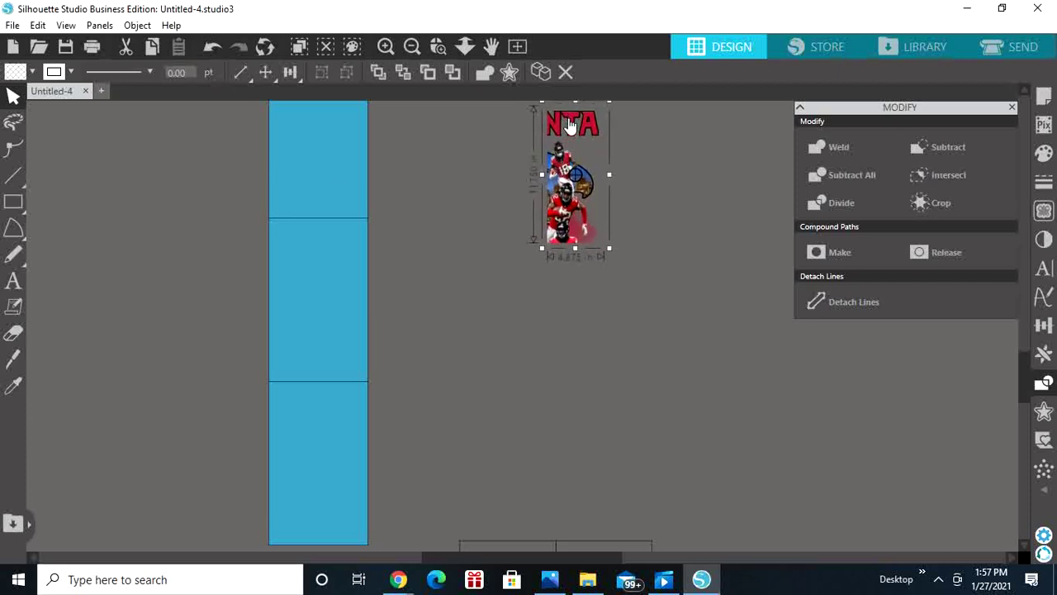
{"action": "left_click", "coordinate": [332, 152], "text": "shift"}
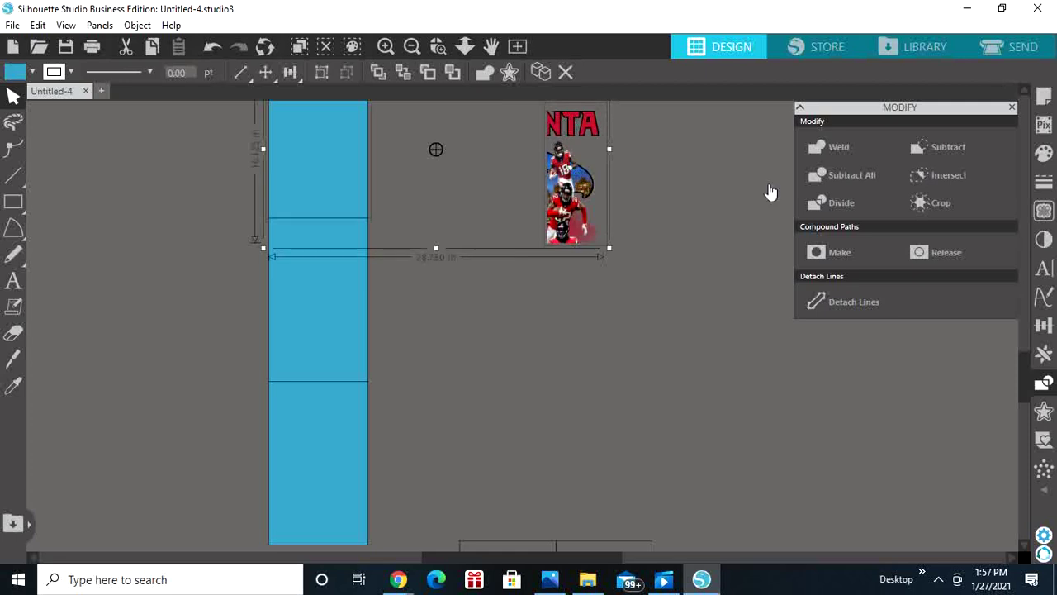
{"action": "left_click_drag", "start_coordinate": [1025, 377], "coordinate": [1024, 338]}
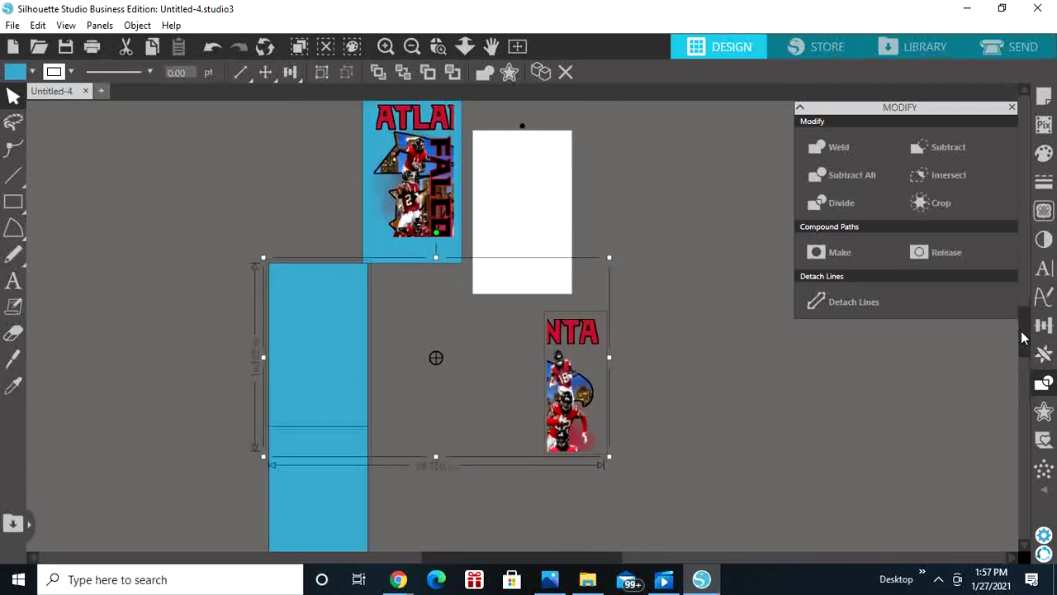
{"action": "left_click", "coordinate": [1045, 325]}
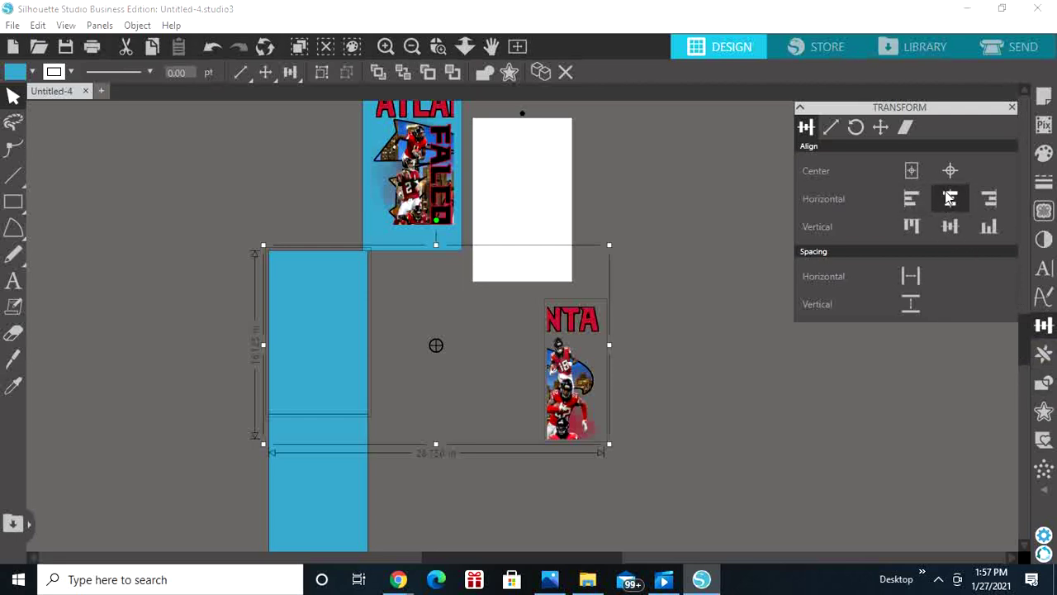
{"action": "left_click", "coordinate": [950, 198]}
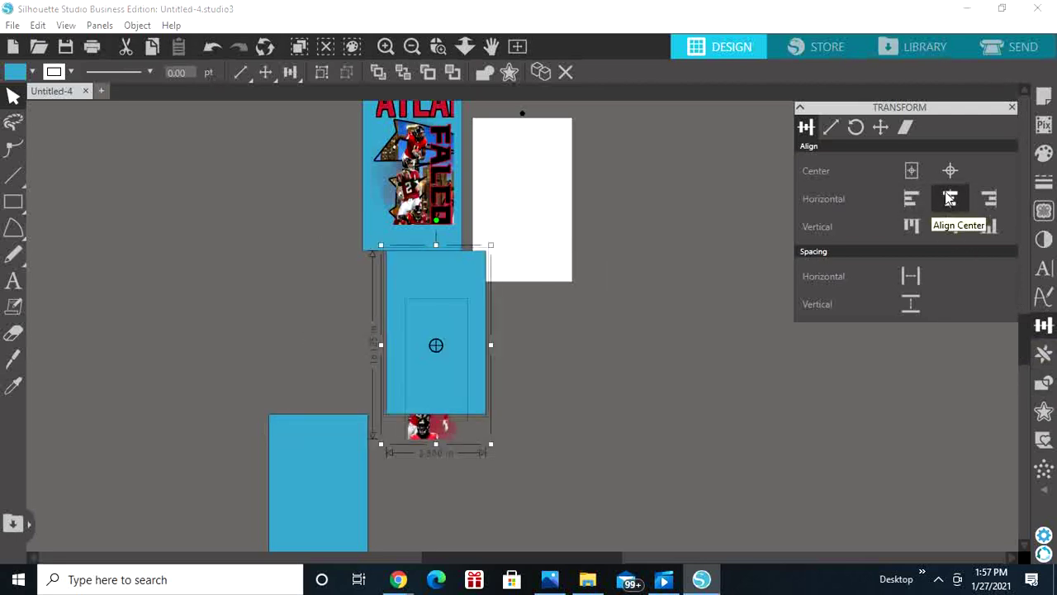
Align the upper-right tile flush with the top edge of the second blue rectangle
{"action": "left_click", "coordinate": [911, 227]}
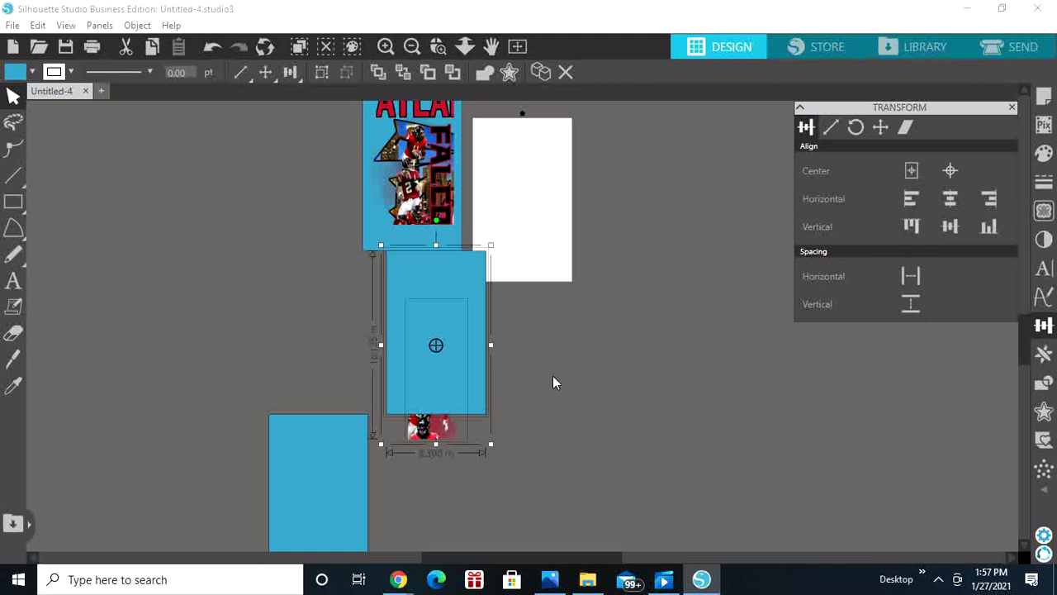
{"action": "left_click", "coordinate": [554, 337]}
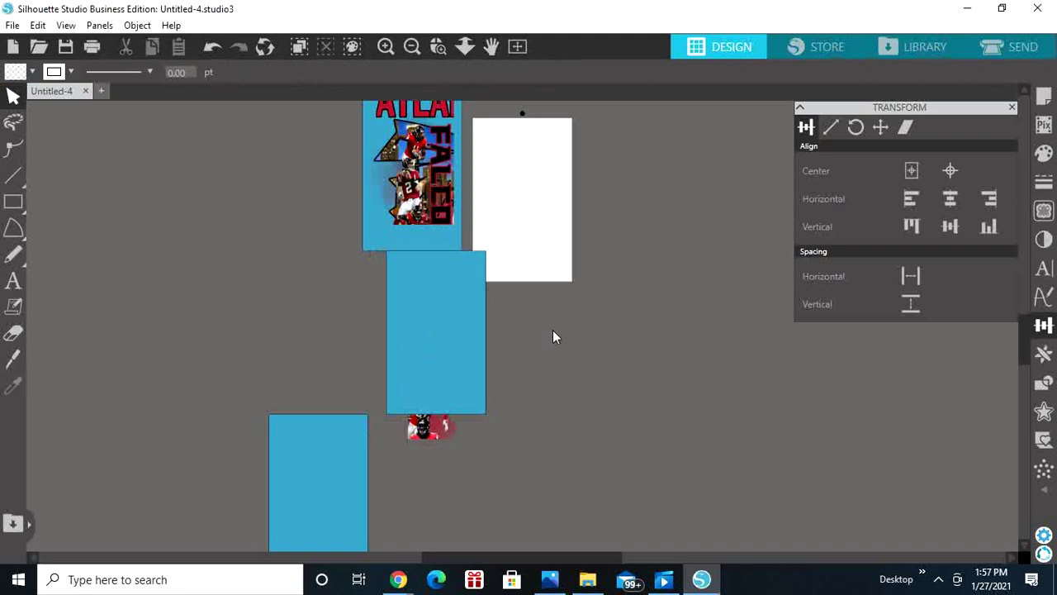
{"action": "left_click", "coordinate": [434, 436]}
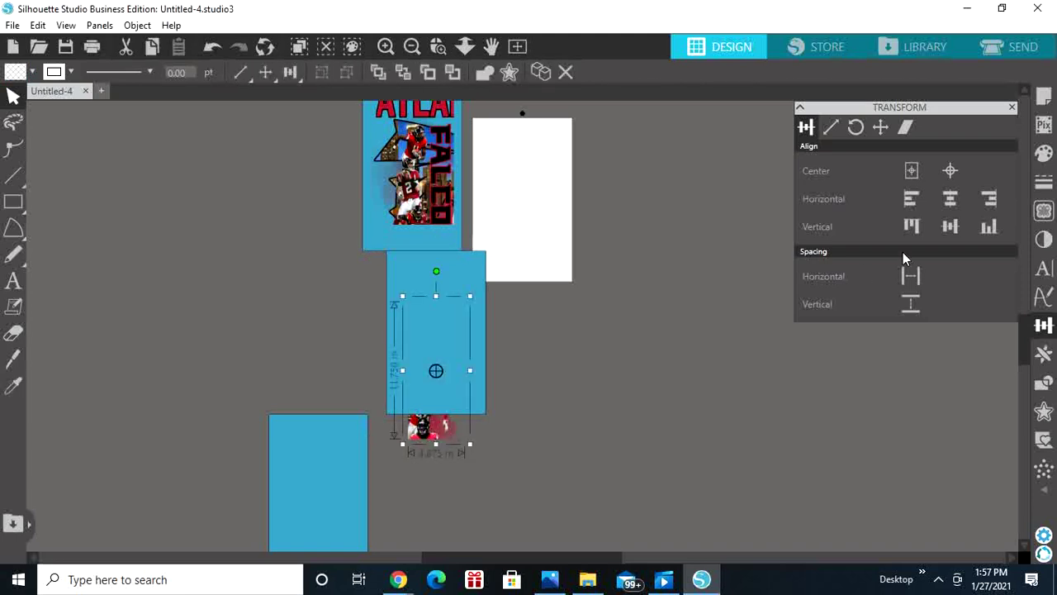
{"action": "left_click", "coordinate": [483, 267], "text": "shift"}
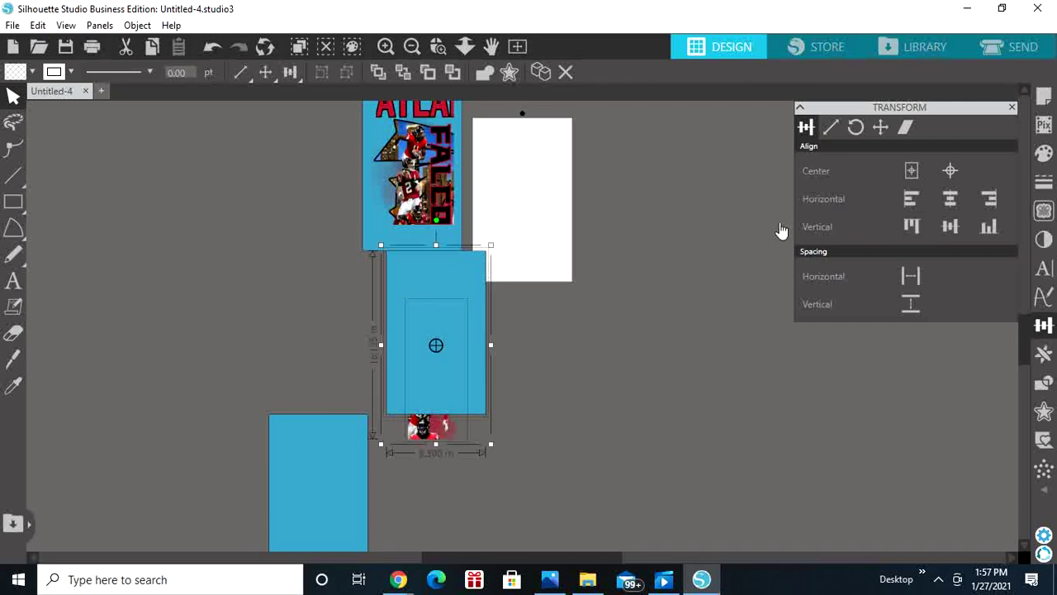
{"action": "left_click", "coordinate": [911, 225]}
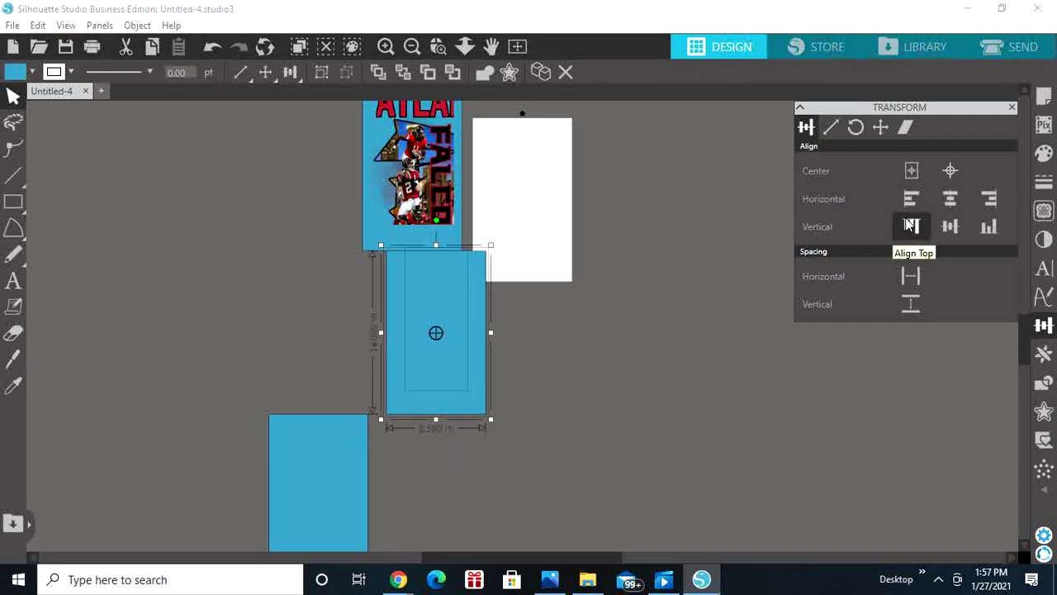
Send the second blue rectangle to the back, behind the upper-right tile
{"action": "right_click", "coordinate": [477, 388]}
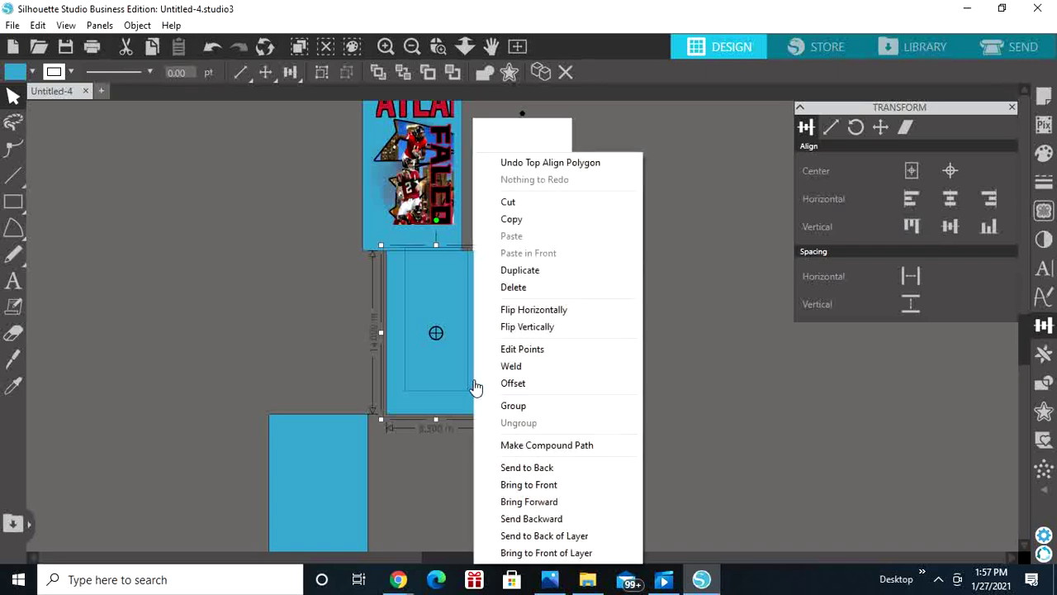
{"action": "left_click", "coordinate": [528, 469]}
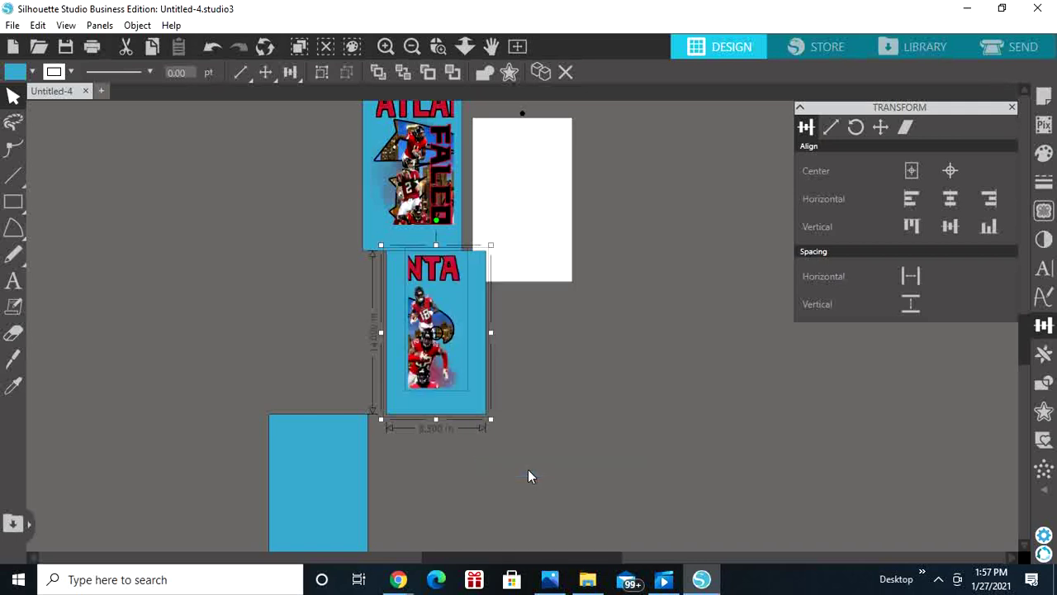
{"action": "left_click", "coordinate": [570, 389]}
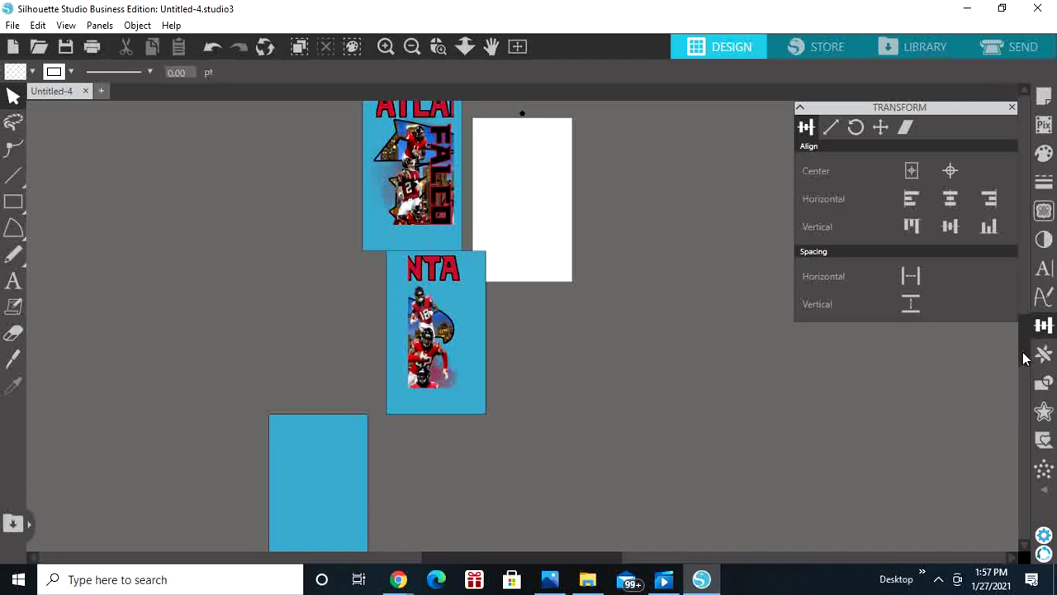
Delete the upper-left, upper-right and lower-right grid rectangles from the third design copy, keeping only the lower-left one
{"action": "scroll", "coordinate": [1024, 357], "scroll_direction": "down", "scroll_amount": 5}
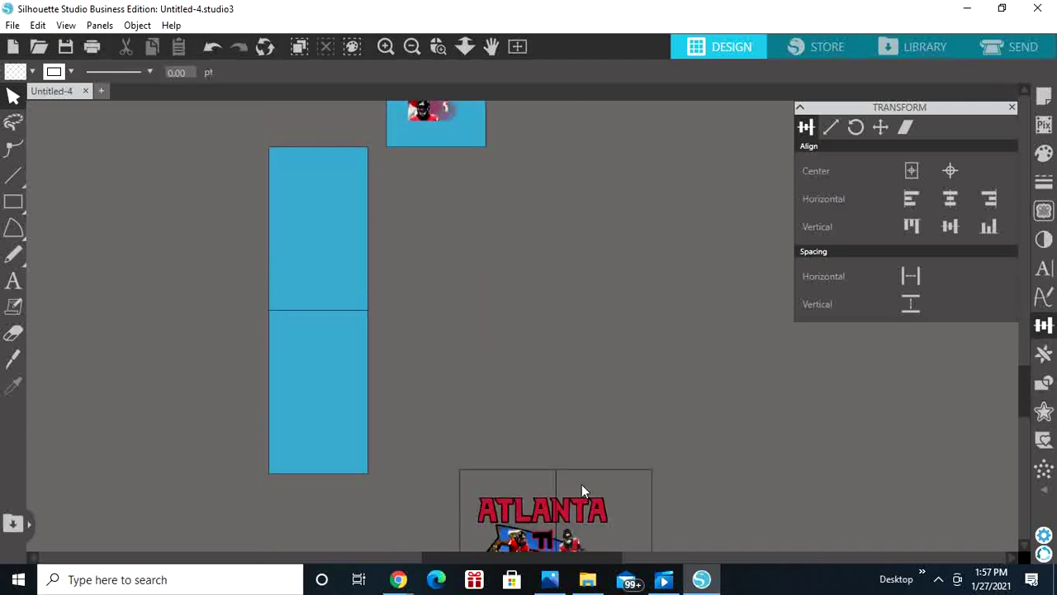
{"action": "left_click", "coordinate": [553, 500]}
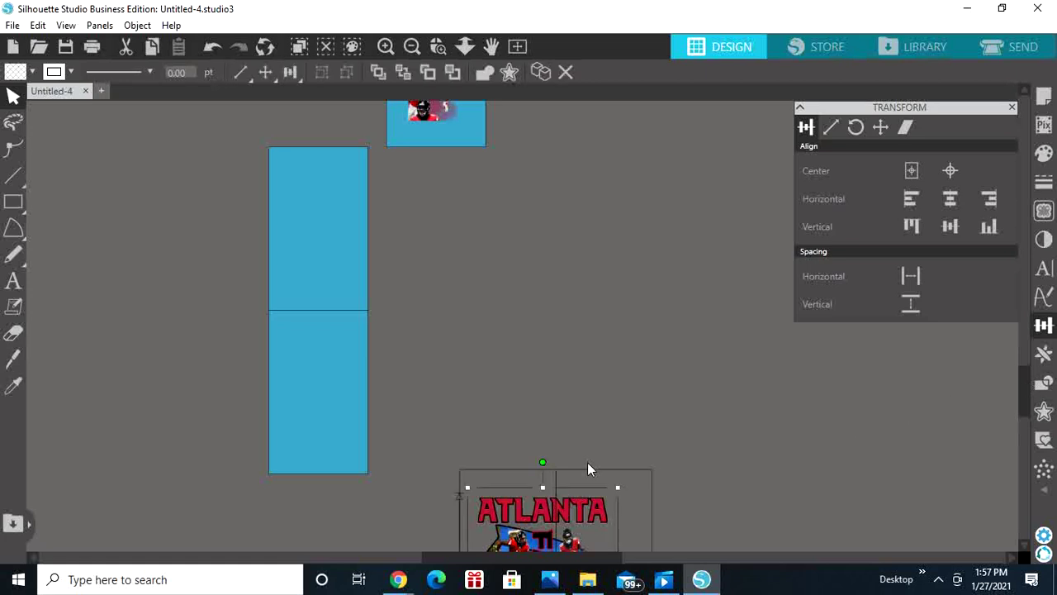
{"action": "left_click_drag", "start_coordinate": [1024, 402], "coordinate": [1028, 462]}
{"action": "left_click", "coordinate": [809, 435]}
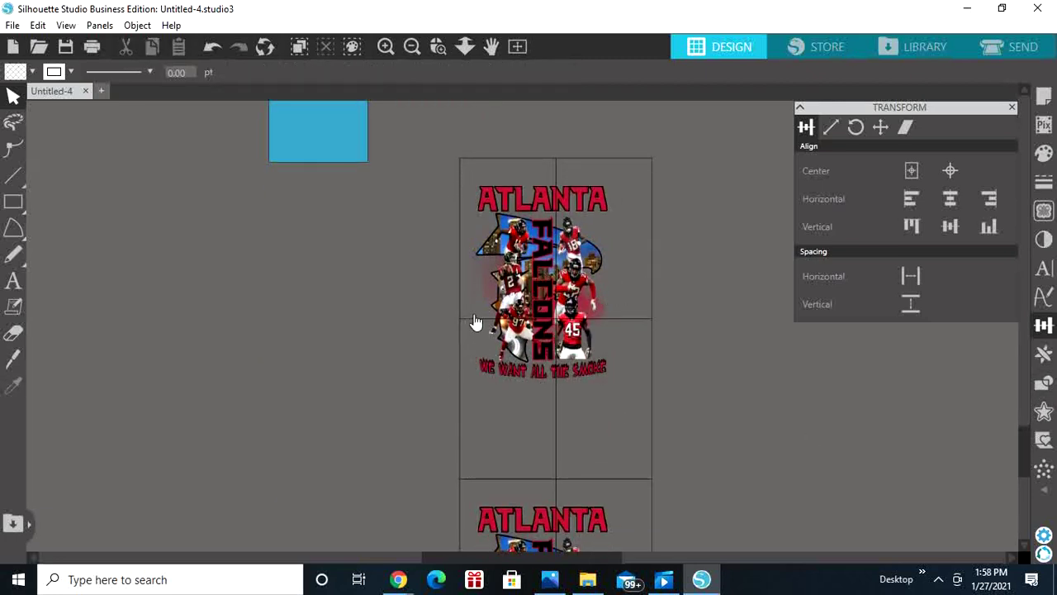
{"action": "left_click", "coordinate": [540, 166]}
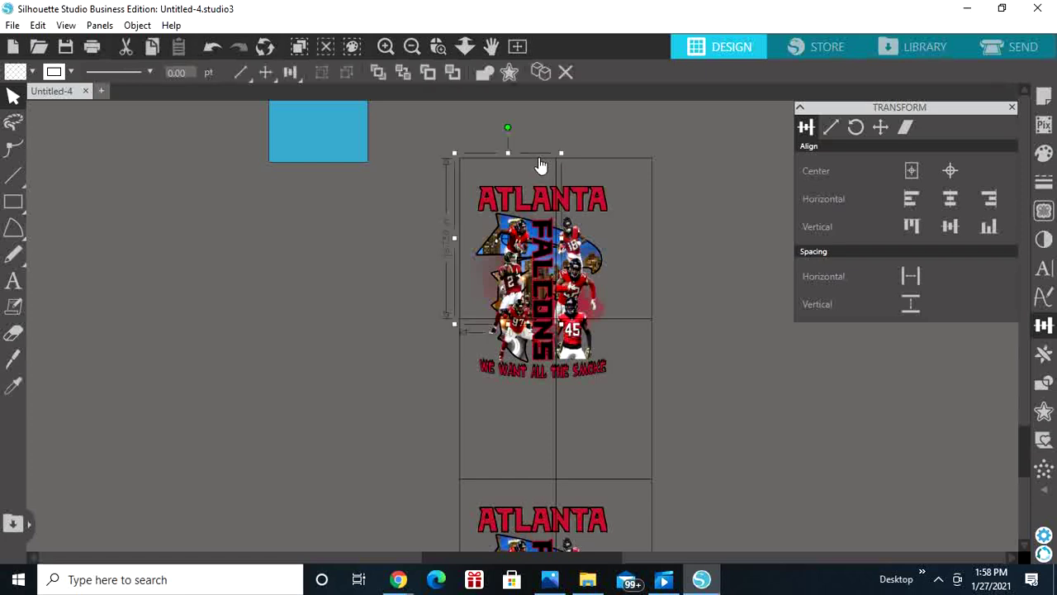
{"action": "left_click", "coordinate": [590, 165], "text": "shift"}
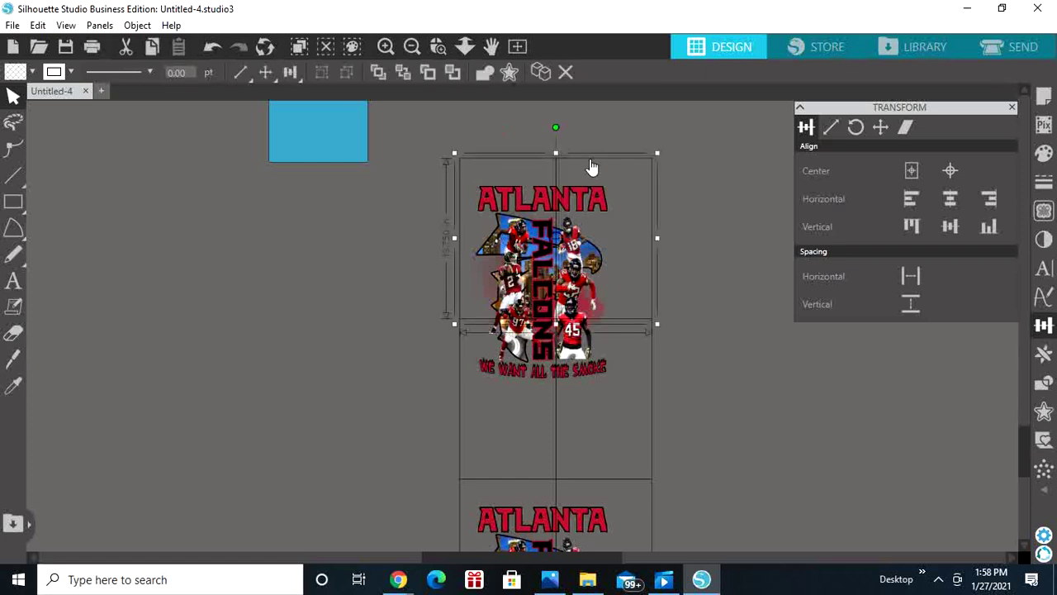
{"action": "left_click", "coordinate": [650, 405], "text": "shift"}
{"action": "key", "text": "Delete"}
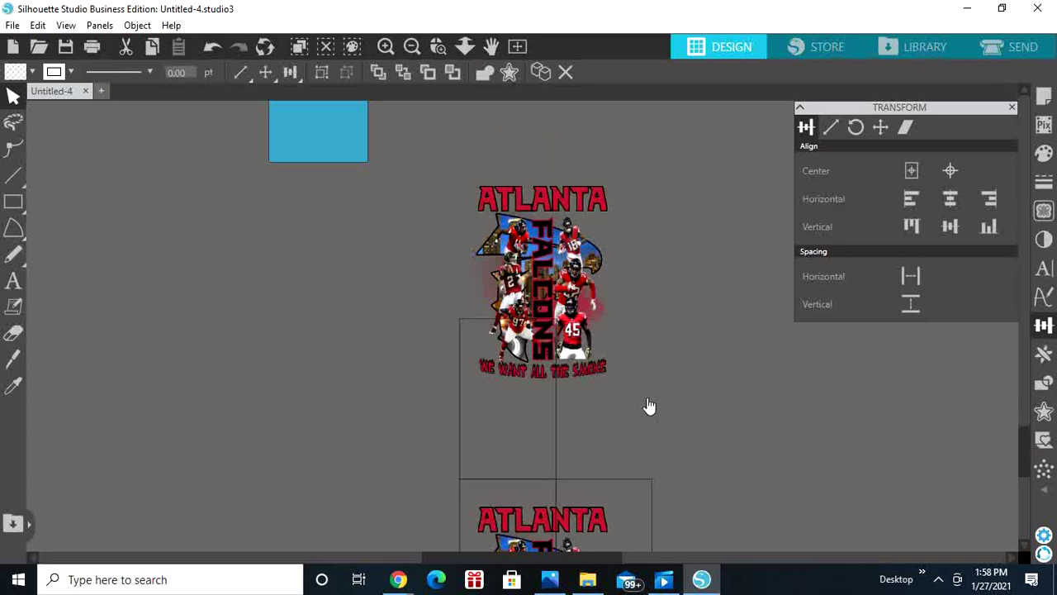
Crop the third Falcons design to its lower-left grid rectangle
{"action": "left_click", "coordinate": [541, 229]}
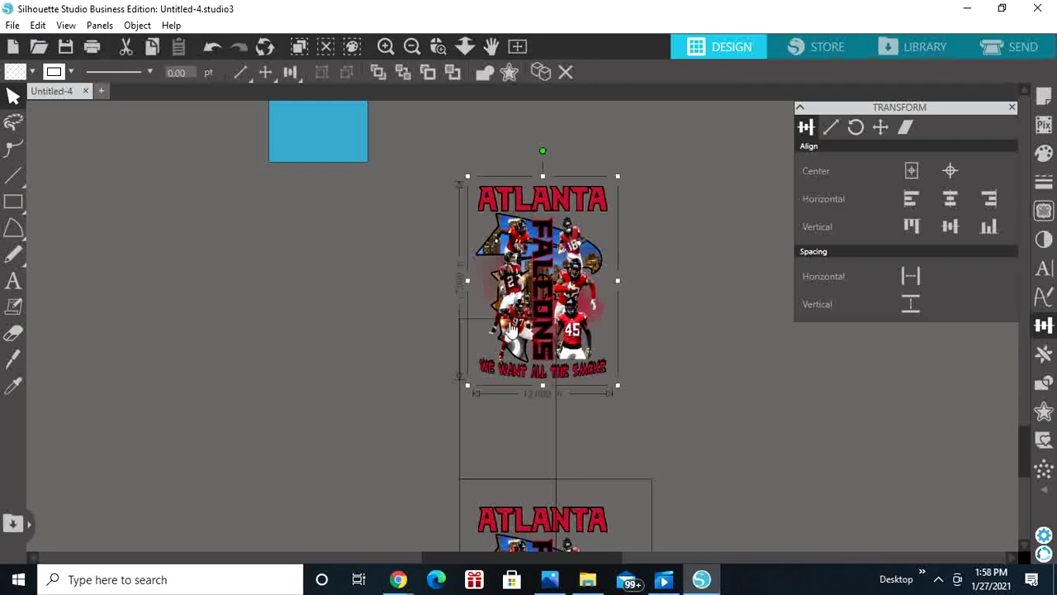
{"action": "left_click", "coordinate": [461, 416], "text": "shift"}
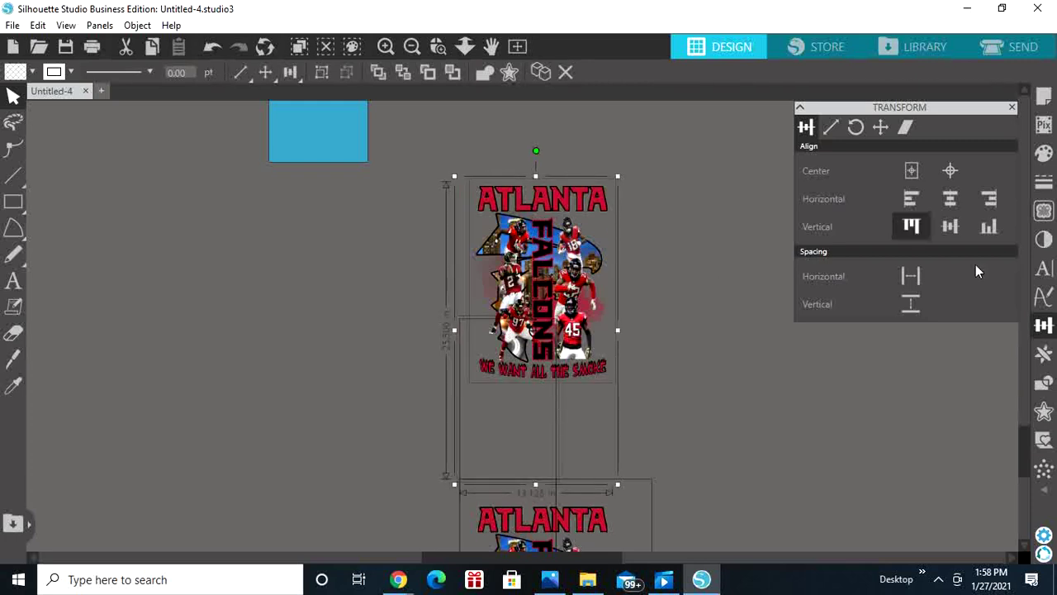
{"action": "left_click", "coordinate": [1044, 384]}
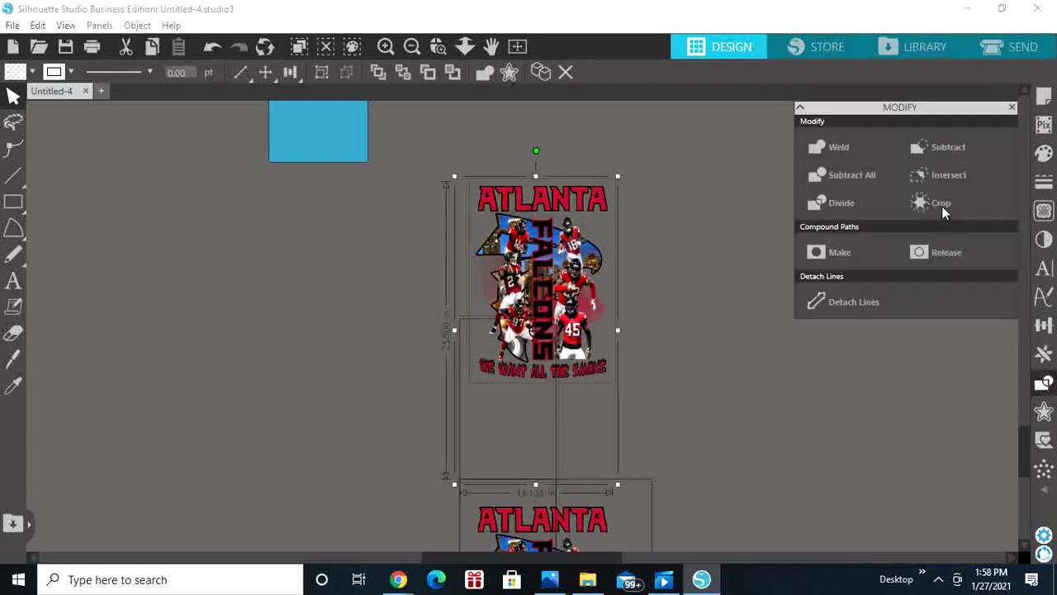
{"action": "left_click", "coordinate": [941, 206]}
{"action": "key", "text": "shift"}
{"action": "key", "text": "shift"}
{"action": "key", "text": "shift"}
{"action": "key", "text": "shift"}
{"action": "key", "text": "shift"}
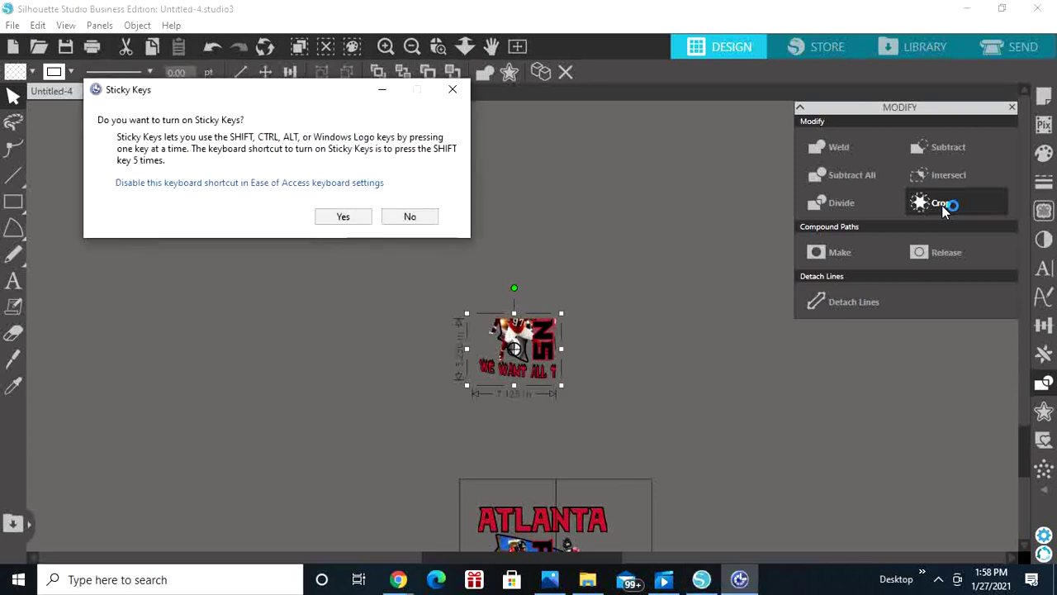
{"action": "left_click", "coordinate": [452, 89]}
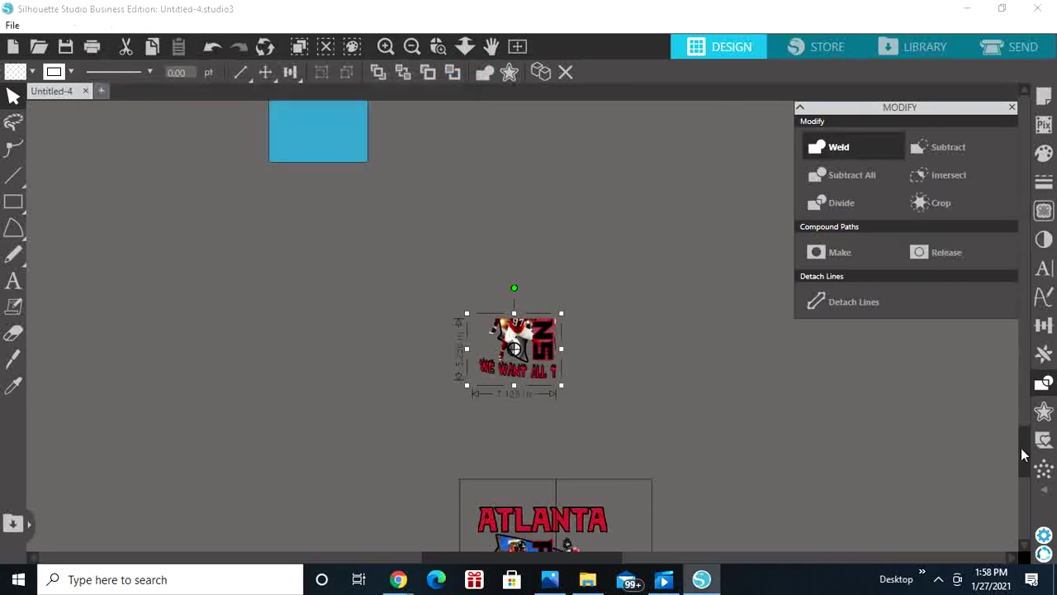
Move the lower-left tile up beside the third blue rectangle and center the two horizontally on each other
{"action": "scroll", "coordinate": [1021, 446], "scroll_direction": "up", "scroll_amount": 1}
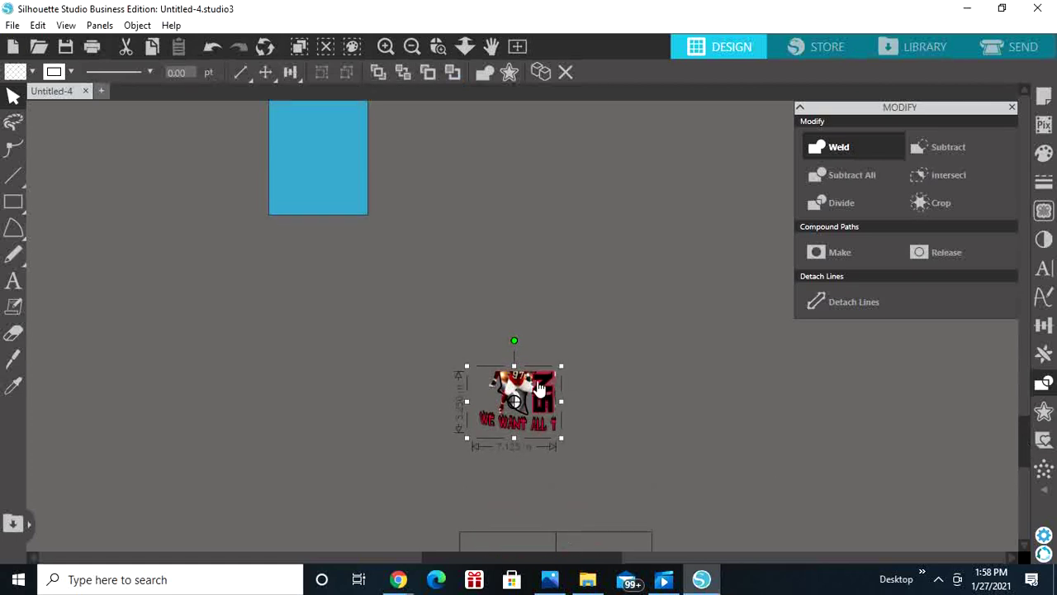
{"action": "left_click_drag", "start_coordinate": [538, 395], "coordinate": [550, 132]}
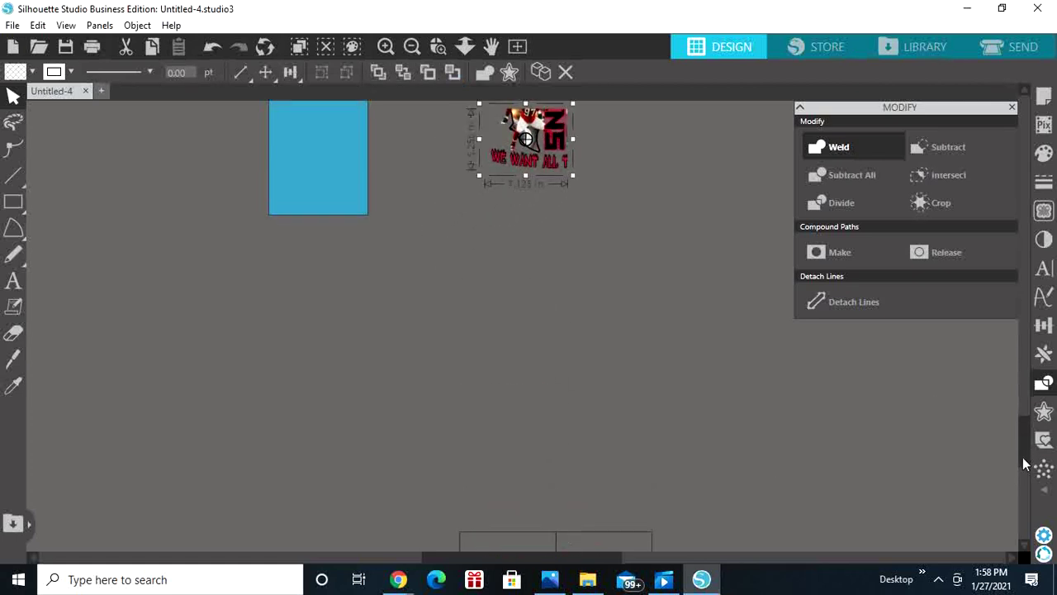
{"action": "scroll", "coordinate": [1024, 464], "scroll_direction": "up", "scroll_amount": 5}
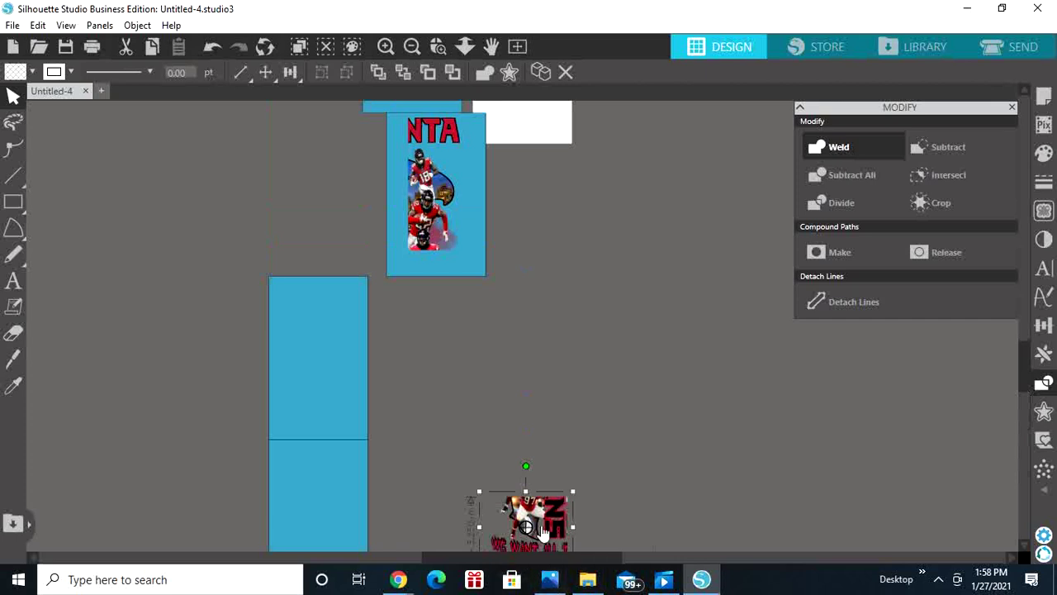
{"action": "left_click_drag", "start_coordinate": [543, 533], "coordinate": [522, 373]}
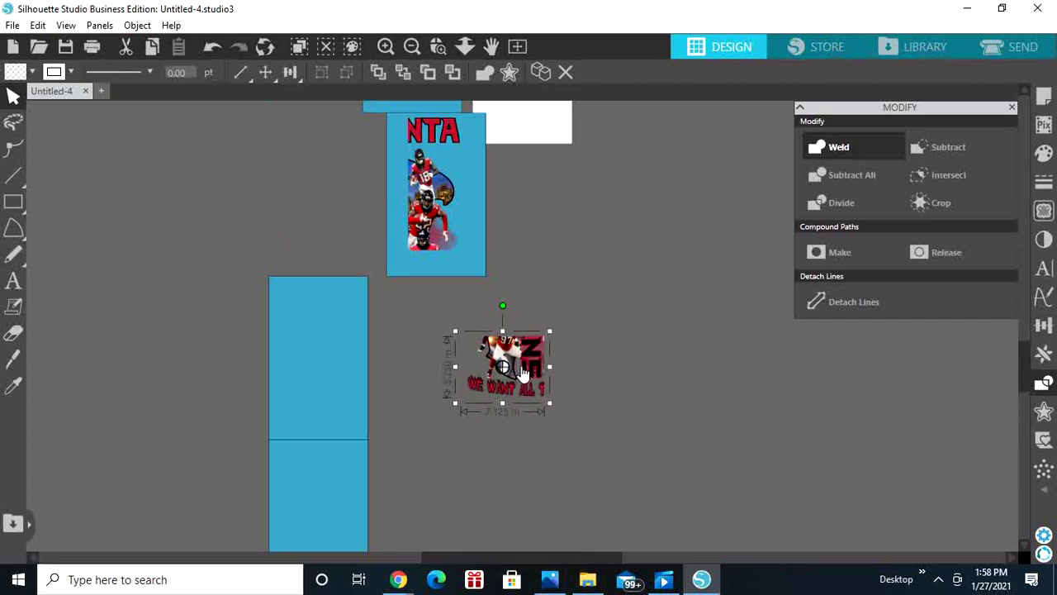
{"action": "left_click", "coordinate": [333, 390], "text": "shift"}
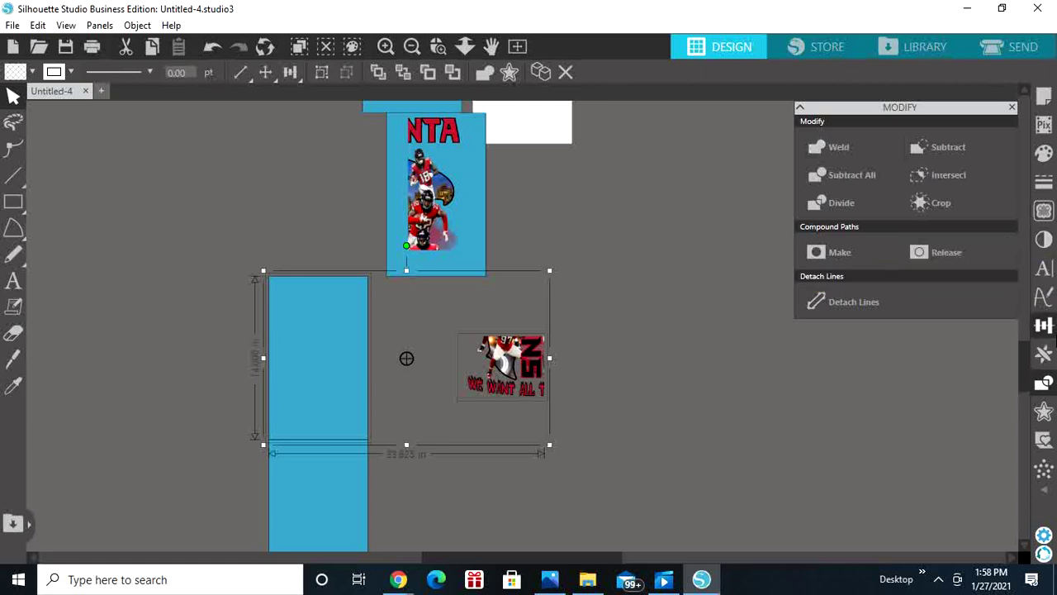
{"action": "left_click", "coordinate": [1047, 331]}
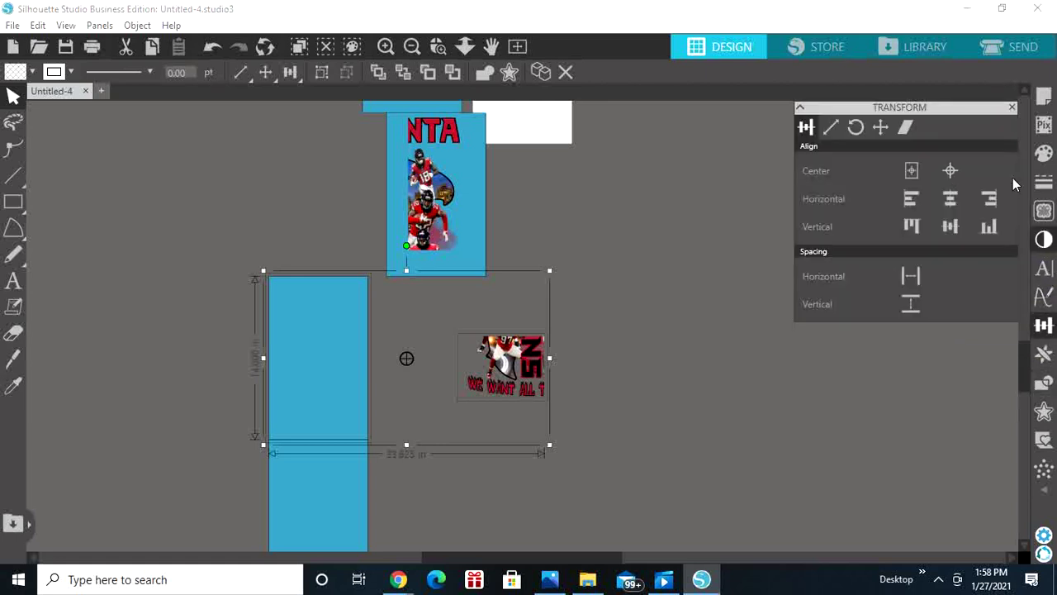
{"action": "left_click", "coordinate": [949, 198]}
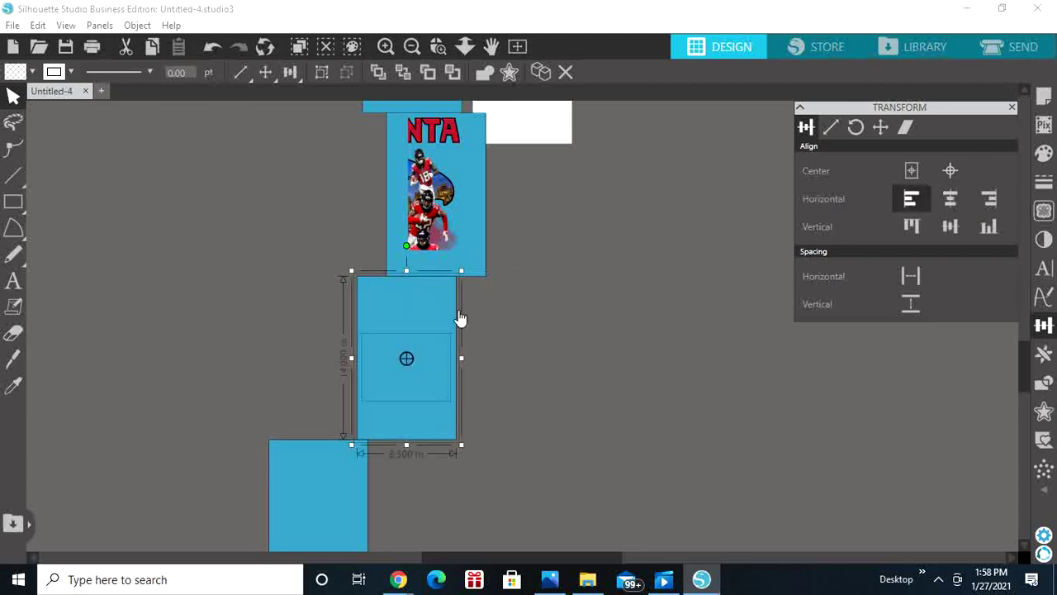
Send the third blue rectangle to the back, behind the lower-left tile
{"action": "left_click", "coordinate": [511, 424]}
{"action": "left_click", "coordinate": [451, 429]}
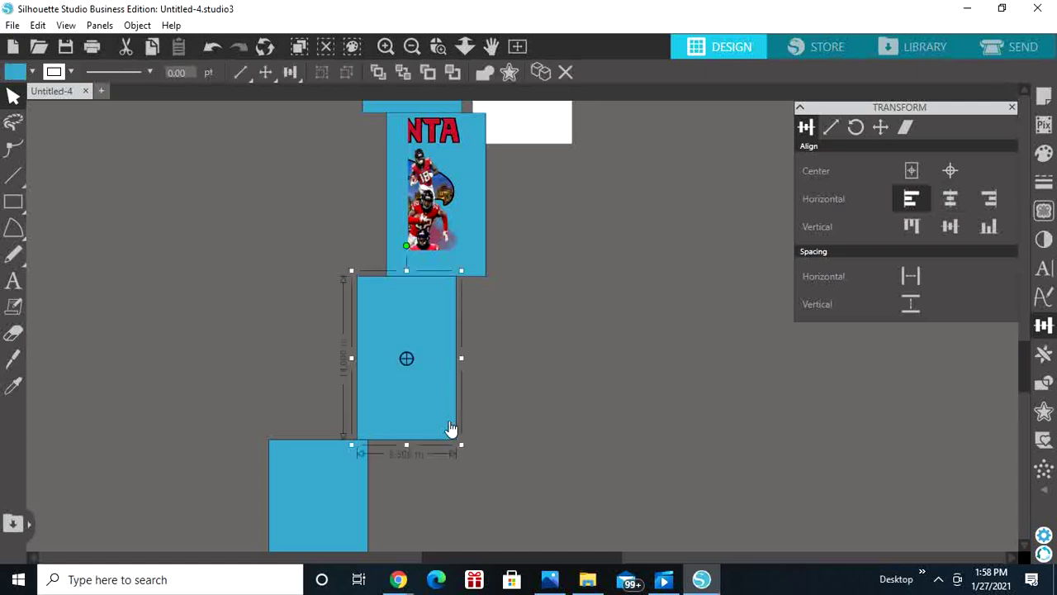
{"action": "right_click", "coordinate": [451, 428]}
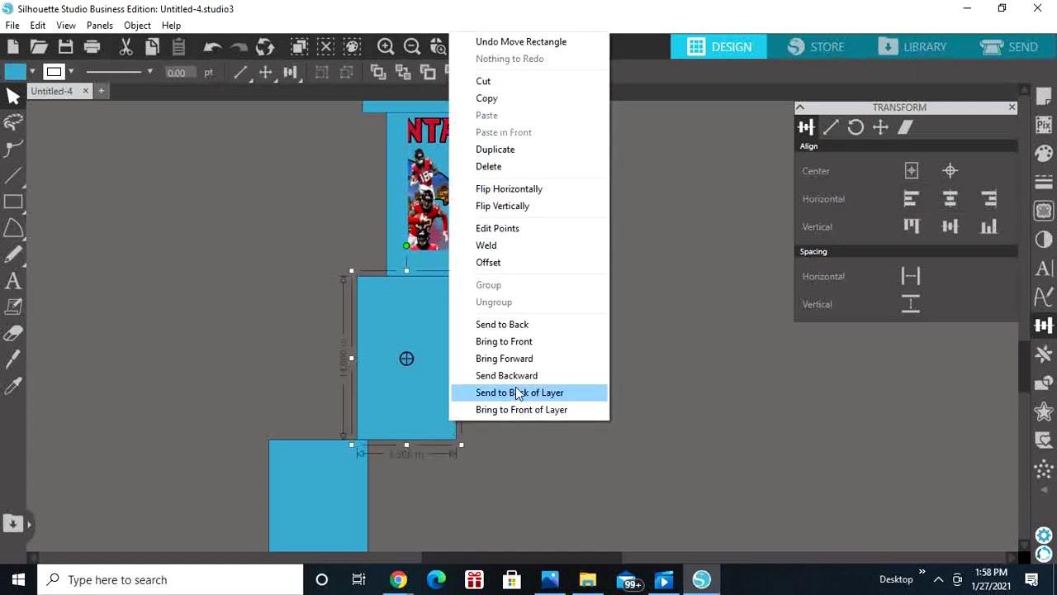
{"action": "left_click", "coordinate": [510, 323]}
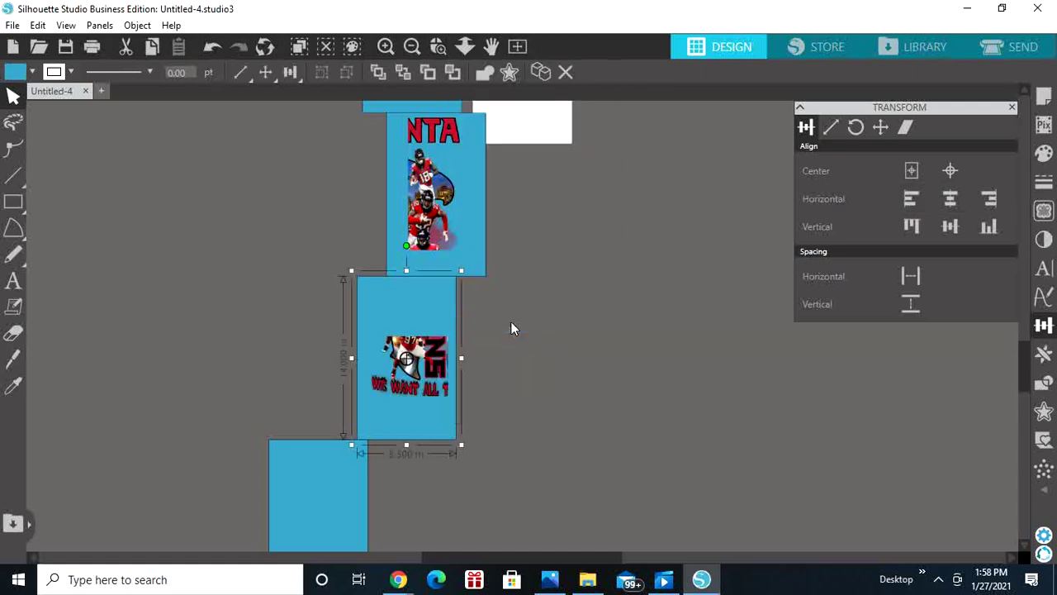
Send the empty fourth blue rectangle to the back
{"action": "double_click", "coordinate": [327, 512]}
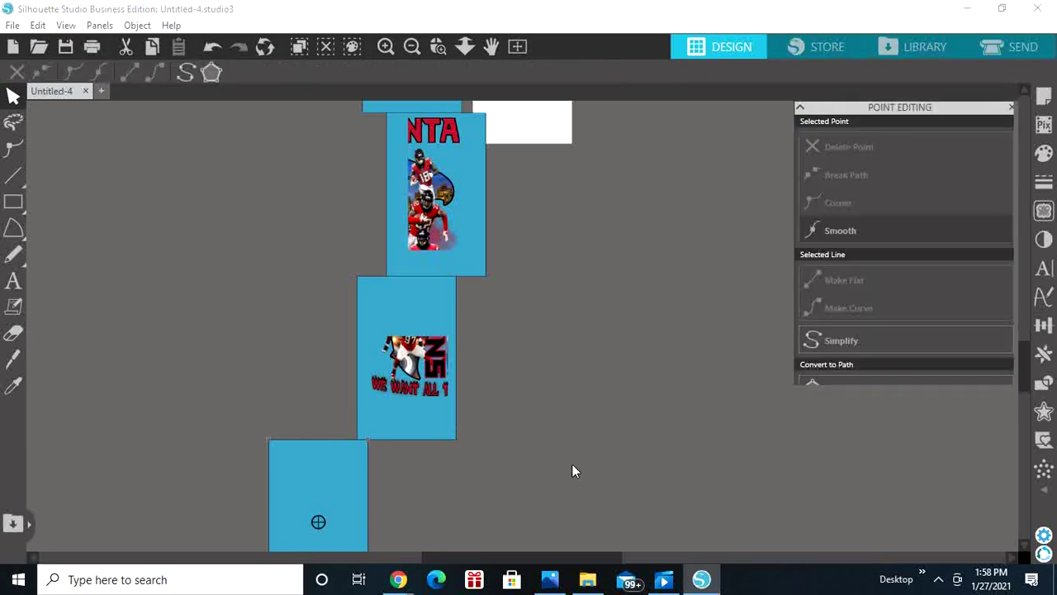
{"action": "left_click", "coordinate": [409, 538]}
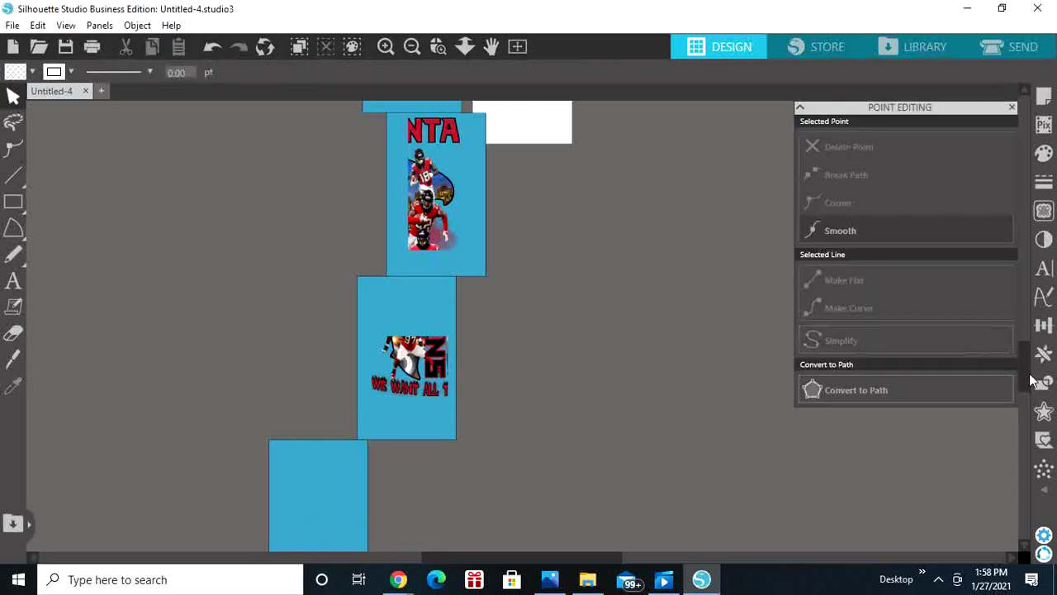
{"action": "left_click_drag", "start_coordinate": [1031, 386], "coordinate": [1031, 419]}
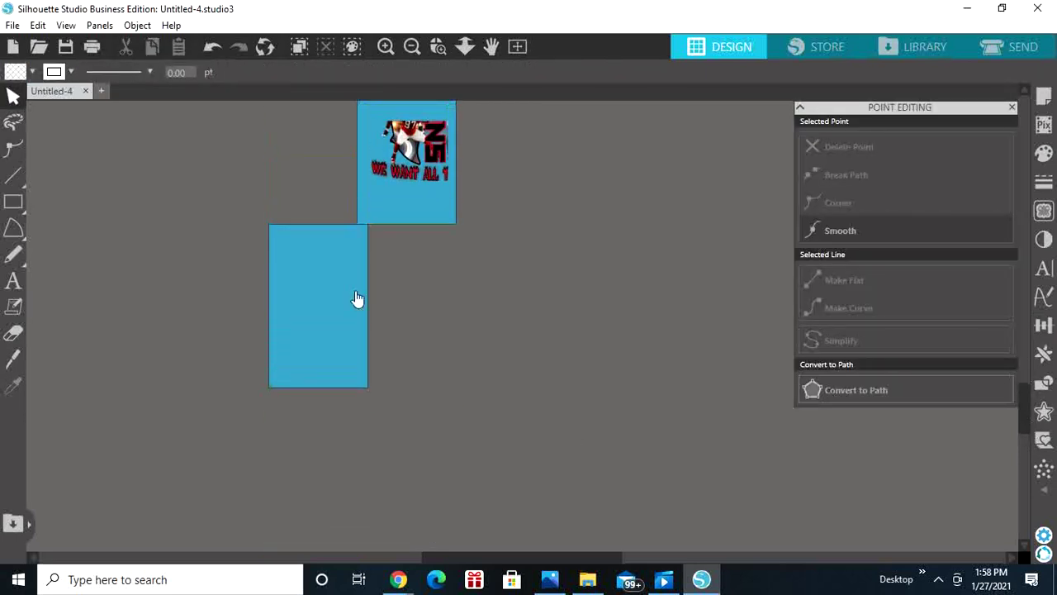
{"action": "left_click", "coordinate": [323, 302]}
{"action": "right_click", "coordinate": [323, 301]}
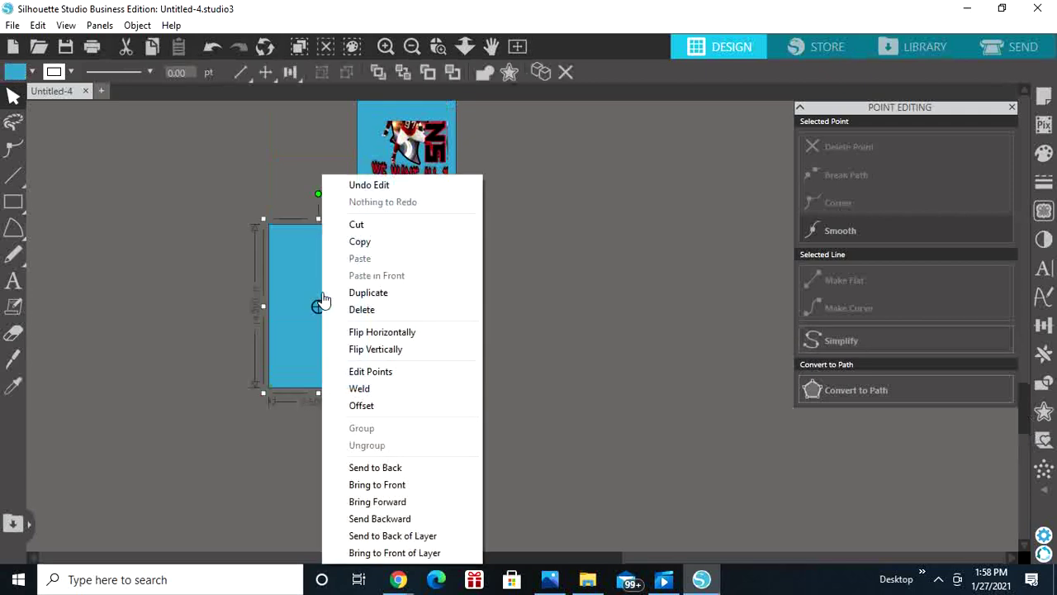
{"action": "left_click", "coordinate": [402, 469]}
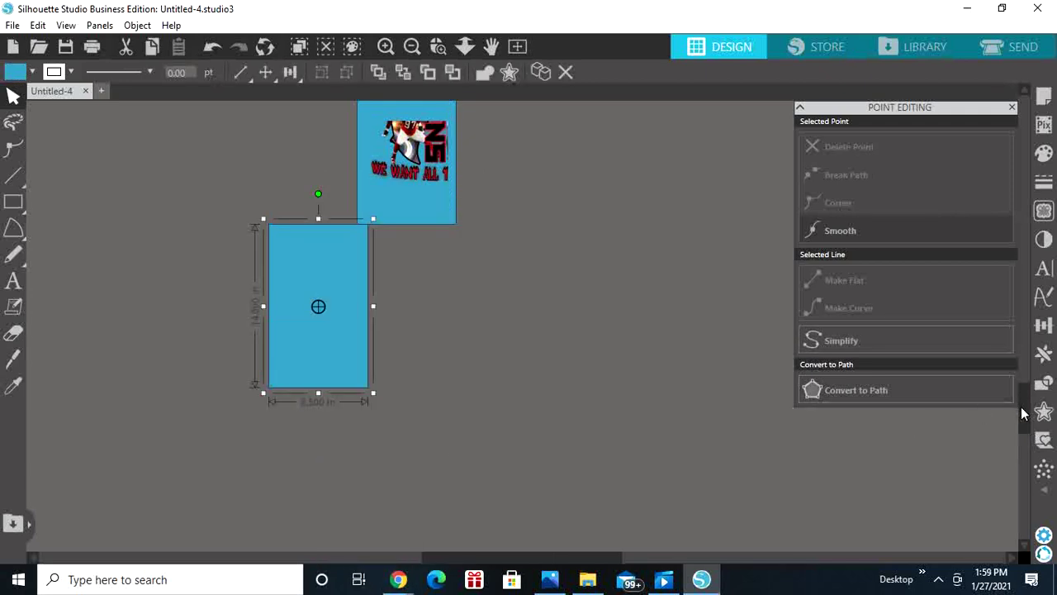
Delete the upper-left, upper-right and lower-left grid rectangles from the last design copy, keeping only the lower-right one
{"action": "left_click_drag", "start_coordinate": [1025, 417], "coordinate": [1030, 507]}
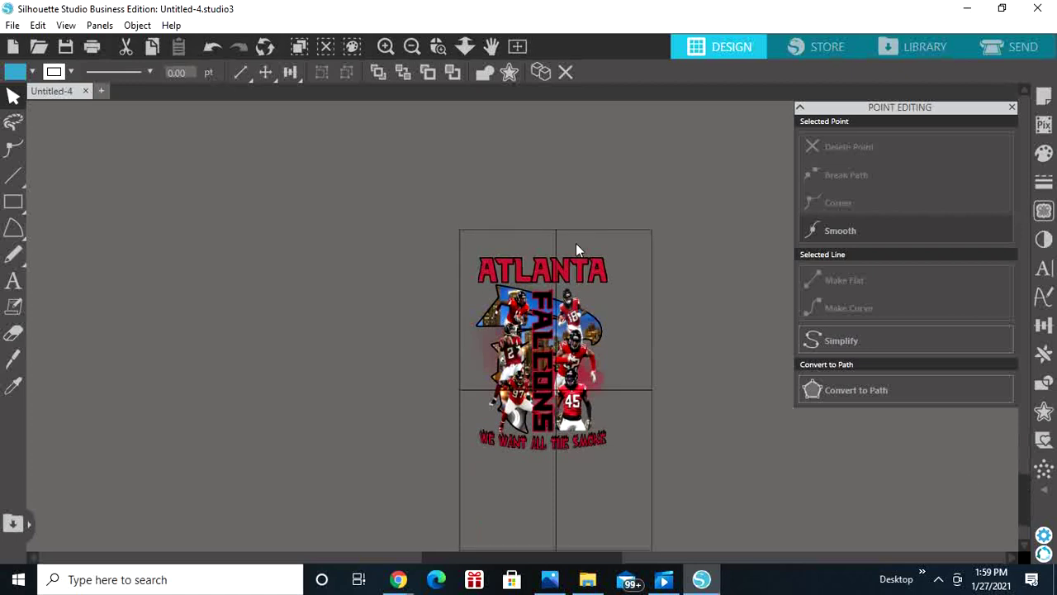
{"action": "left_click", "coordinate": [545, 238]}
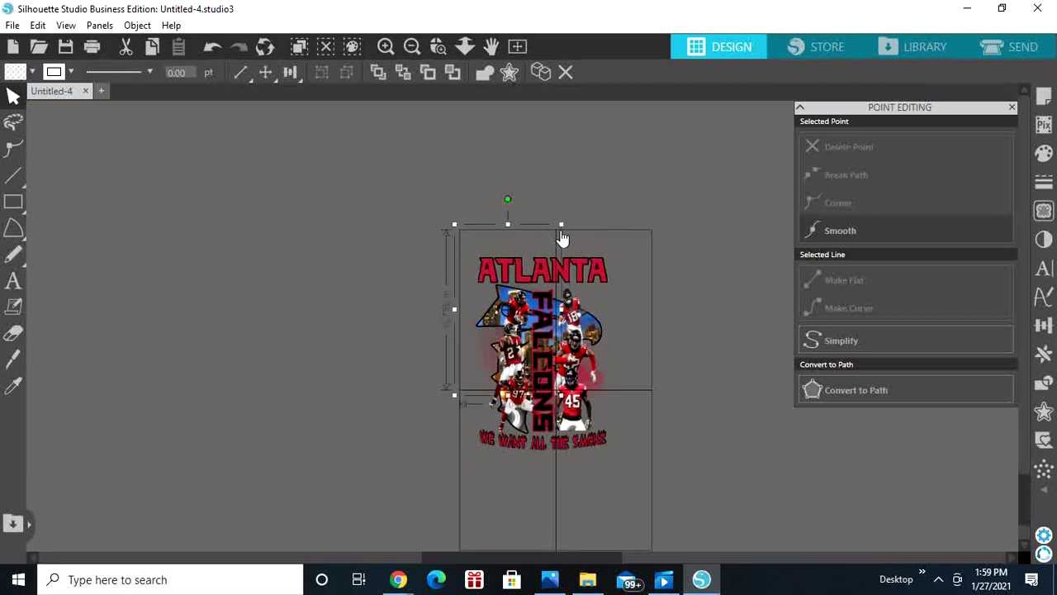
{"action": "left_click", "coordinate": [593, 240], "text": "shift"}
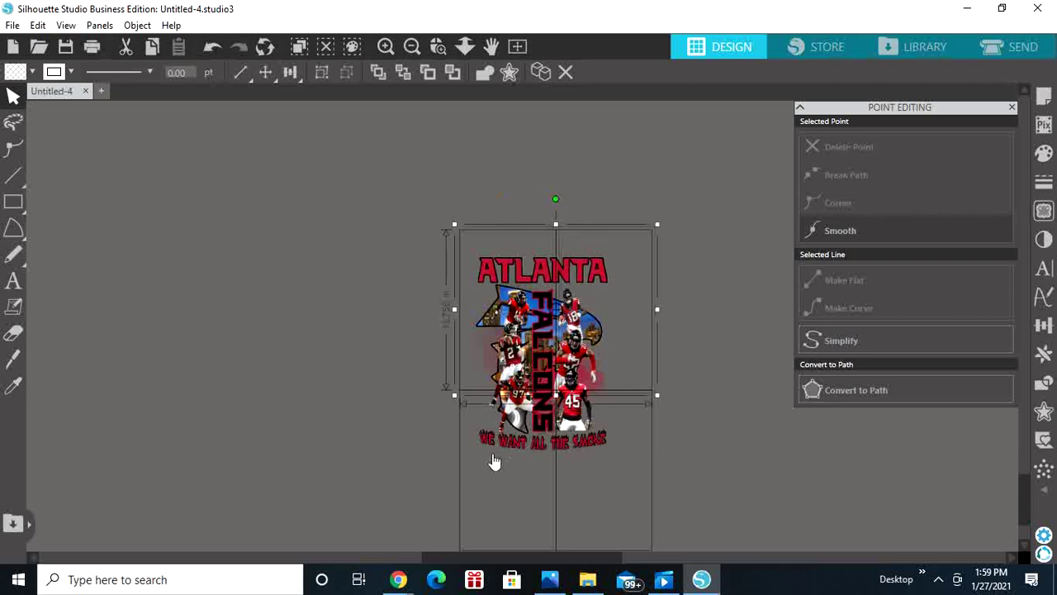
{"action": "left_click", "coordinate": [465, 453], "text": "shift"}
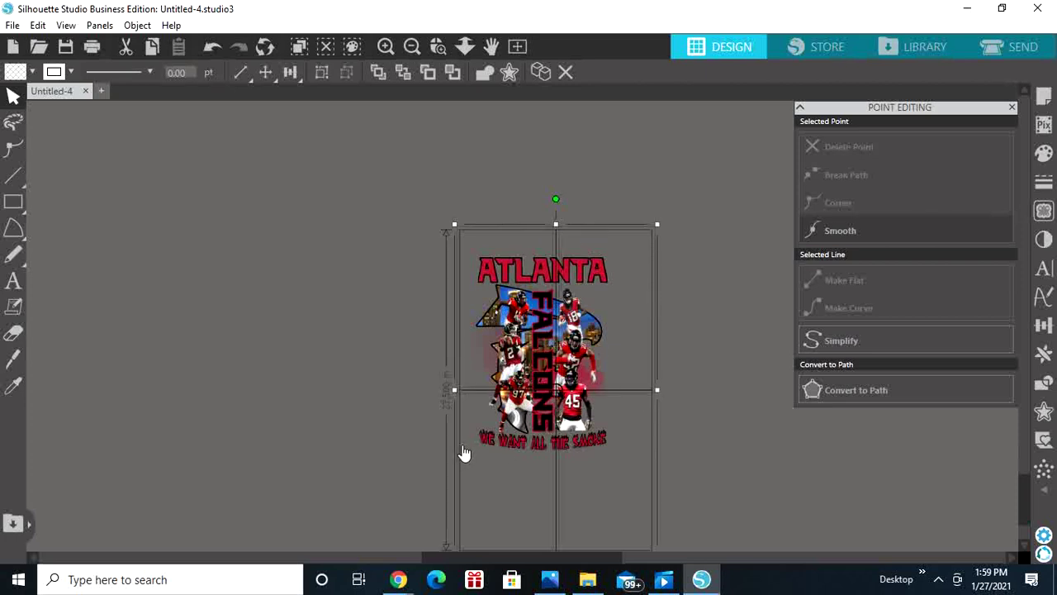
{"action": "left_click", "coordinate": [465, 453]}
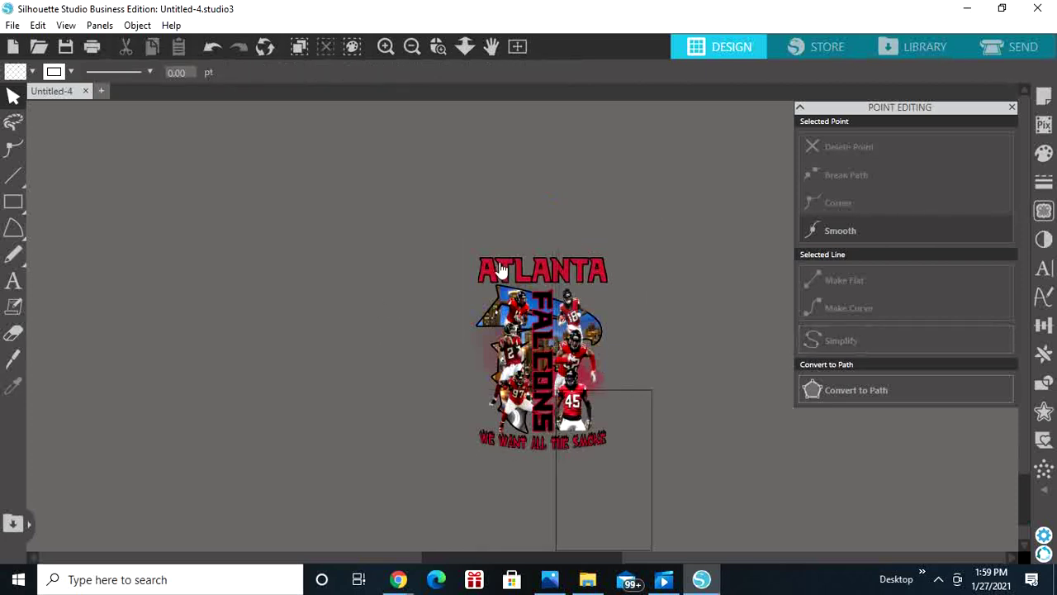
Crop the last Falcons design to its lower-right grid rectangle
{"action": "left_click", "coordinate": [559, 279]}
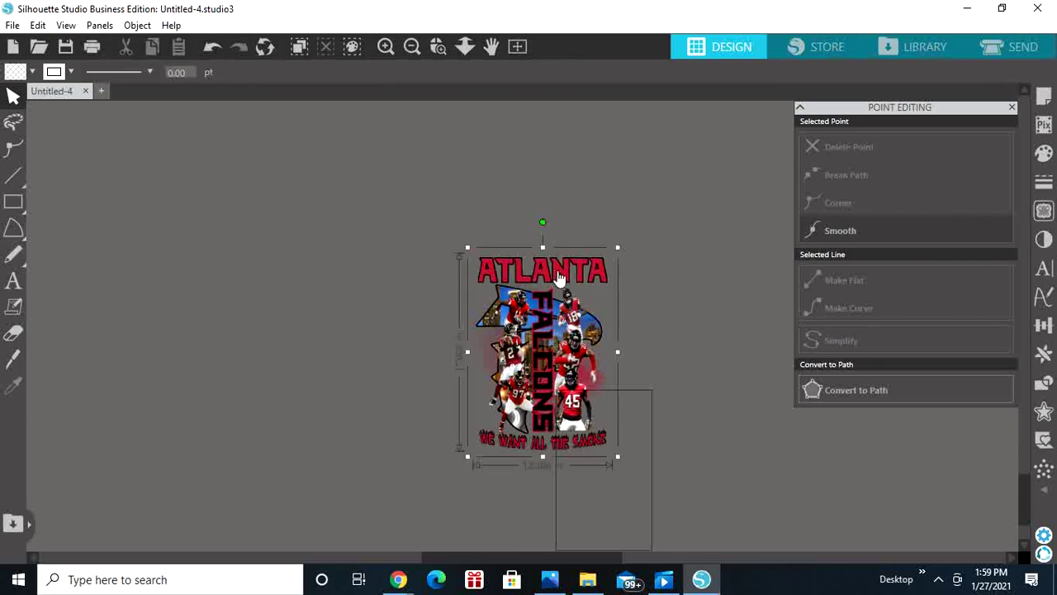
{"action": "left_click", "coordinate": [648, 402], "text": "shift"}
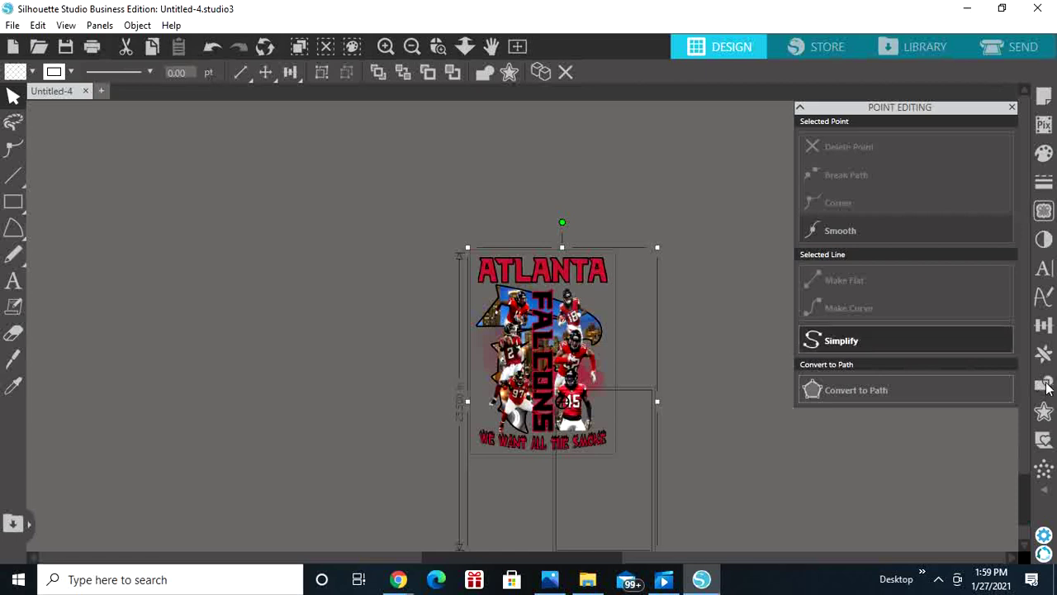
{"action": "left_click", "coordinate": [1045, 383]}
{"action": "left_click", "coordinate": [929, 202]}
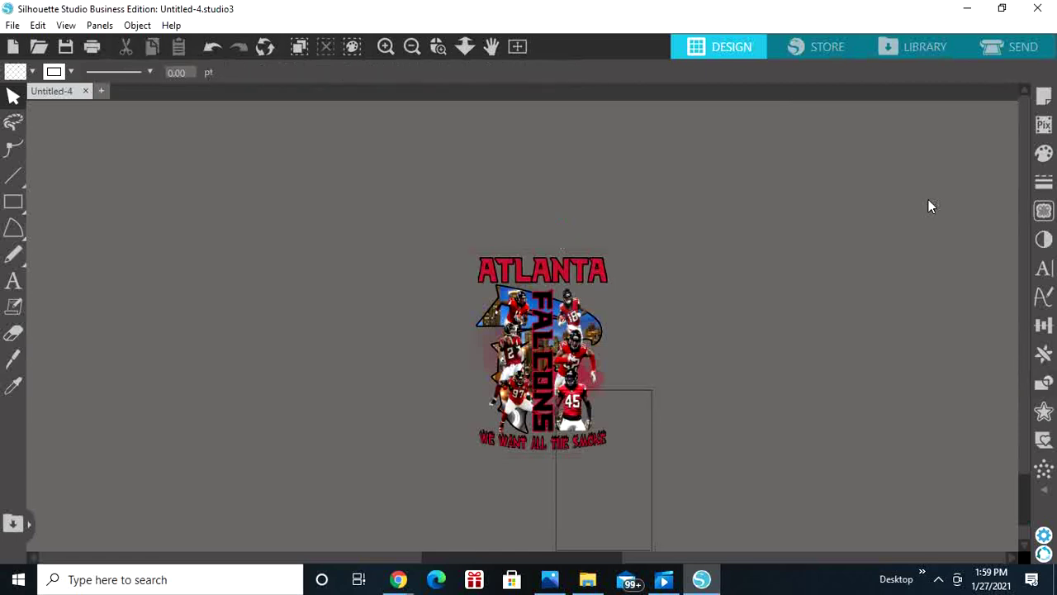
{"action": "left_click", "coordinate": [1045, 381]}
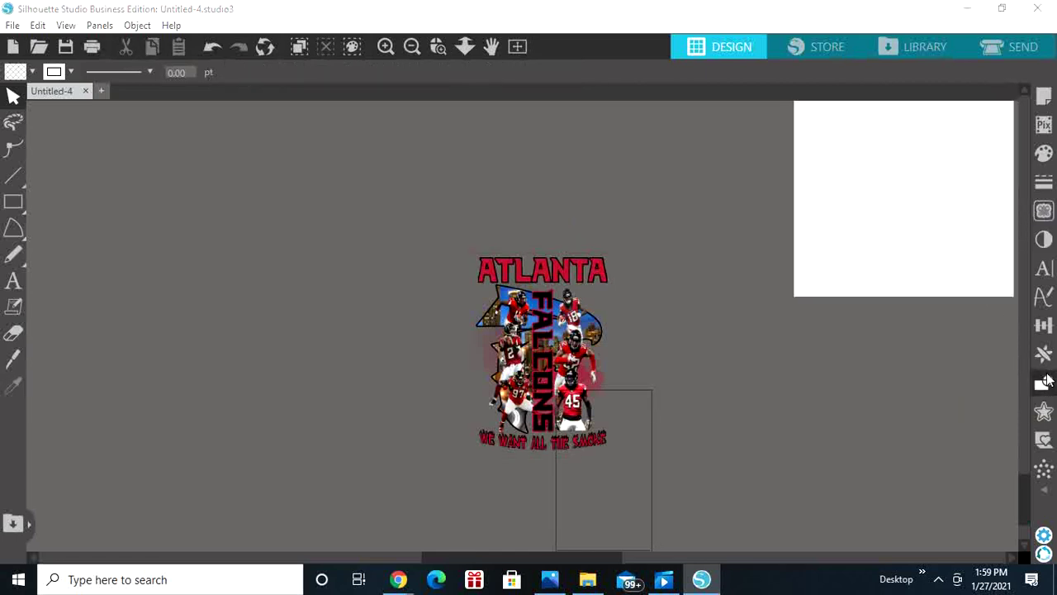
{"action": "left_click", "coordinate": [591, 276]}
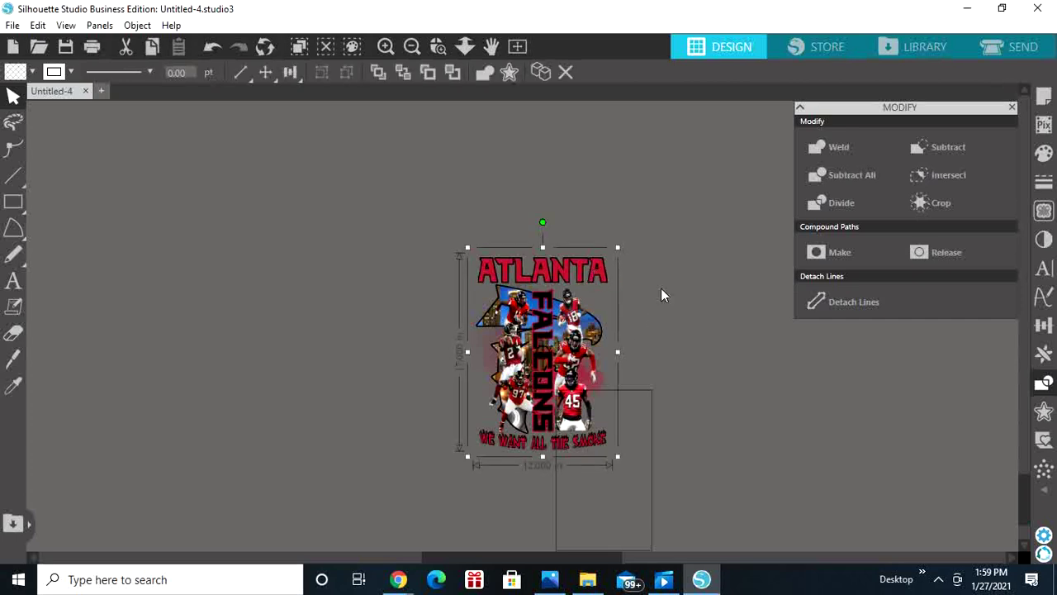
{"action": "left_click", "coordinate": [654, 403], "text": "shift"}
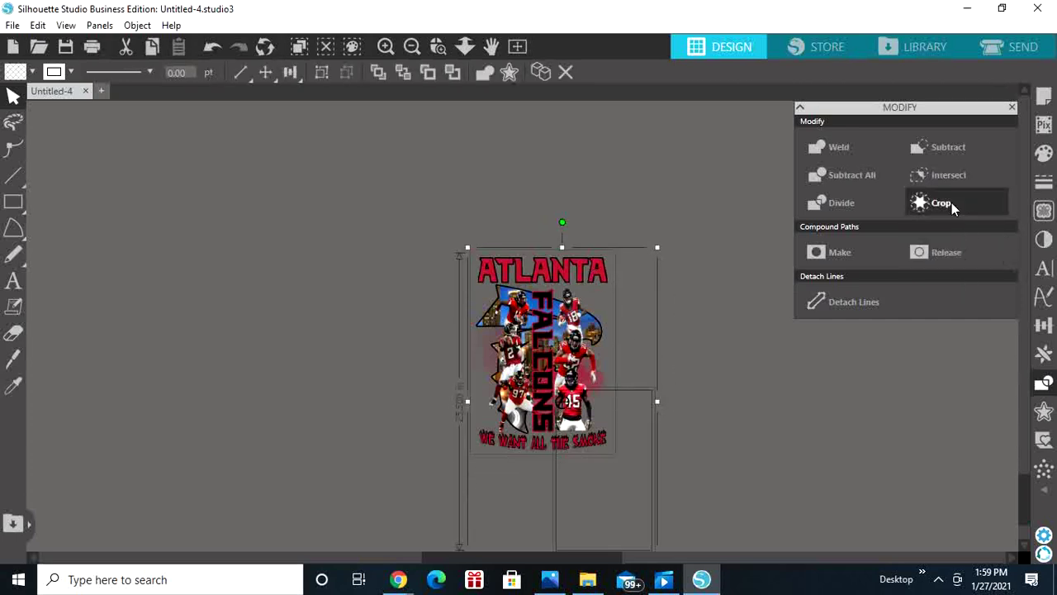
{"action": "left_click", "coordinate": [942, 203]}
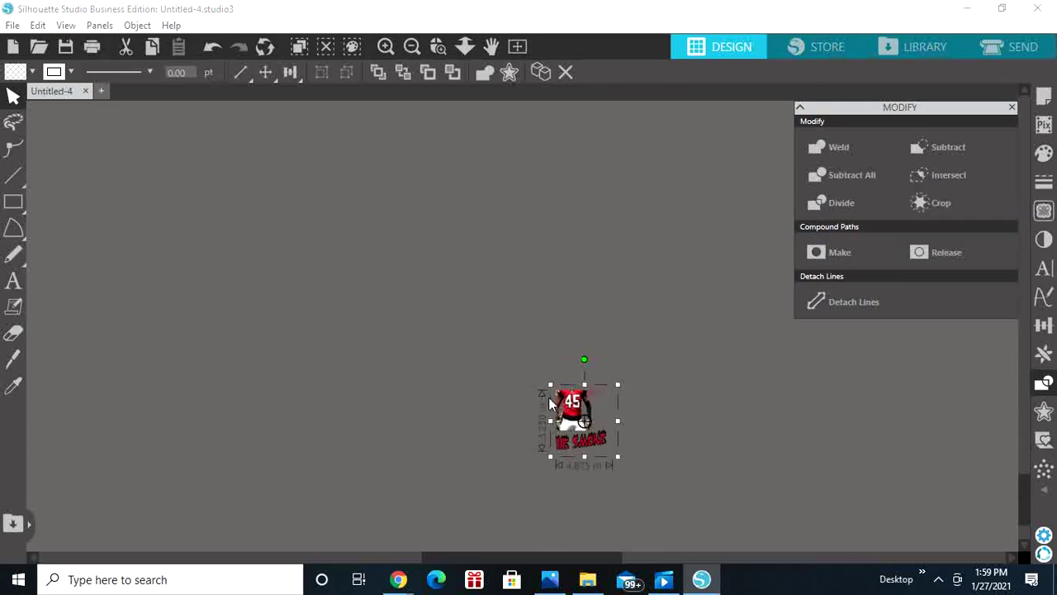
Move the lower-right tile up beside the fourth blue rectangle and center the two horizontally on each other
{"action": "left_click_drag", "start_coordinate": [551, 403], "coordinate": [530, 113]}
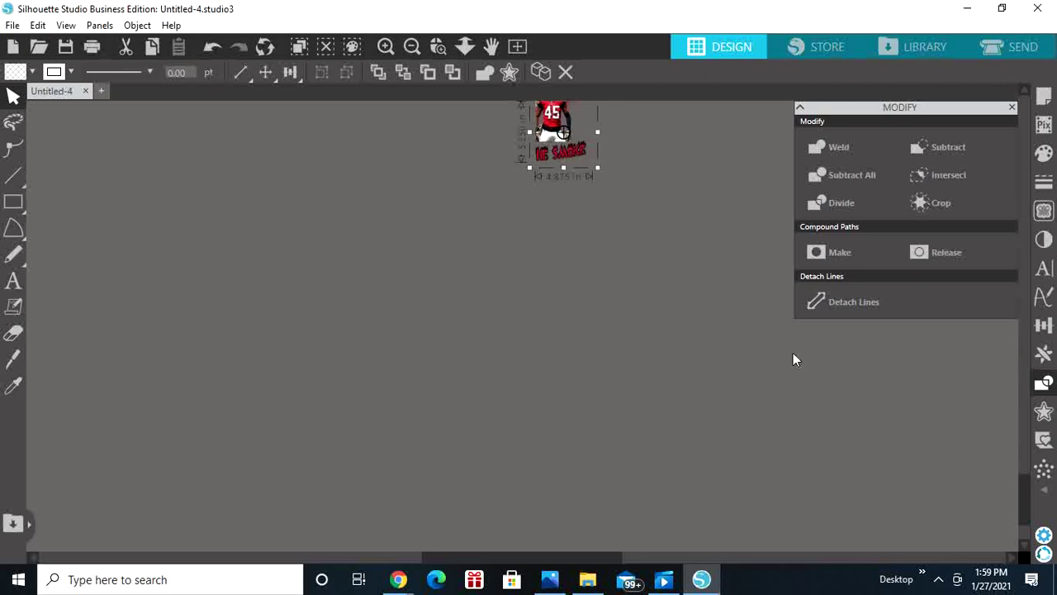
{"action": "scroll", "coordinate": [1028, 498], "scroll_direction": "up", "scroll_amount": 5}
{"action": "scroll", "coordinate": [767, 439], "scroll_direction": "down", "scroll_amount": 1}
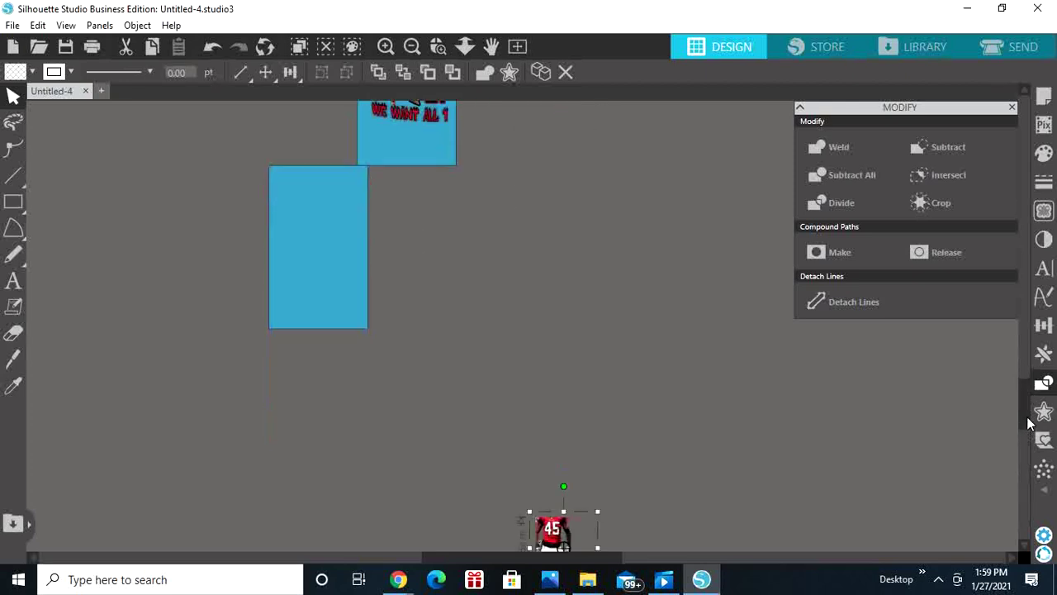
{"action": "left_click_drag", "start_coordinate": [541, 508], "coordinate": [491, 219]}
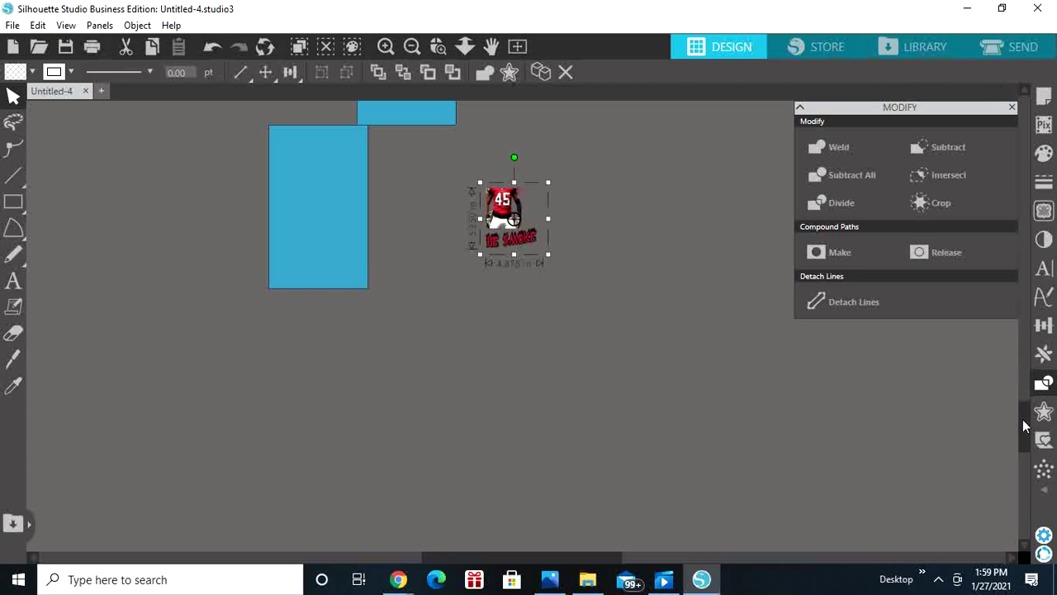
{"action": "left_click_drag", "start_coordinate": [1025, 426], "coordinate": [1028, 394]}
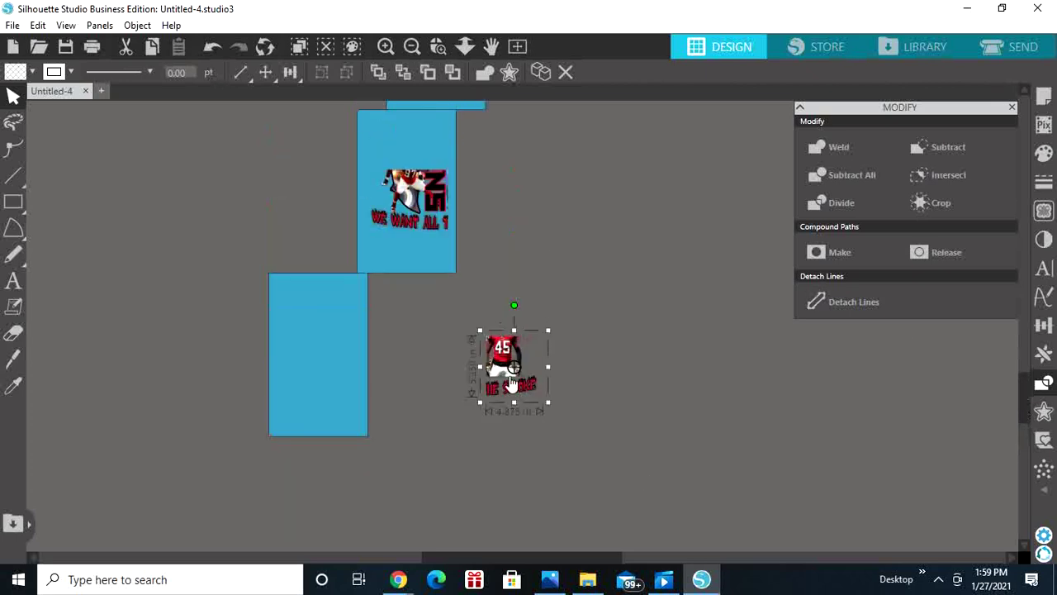
{"action": "left_click", "coordinate": [297, 399], "text": "shift"}
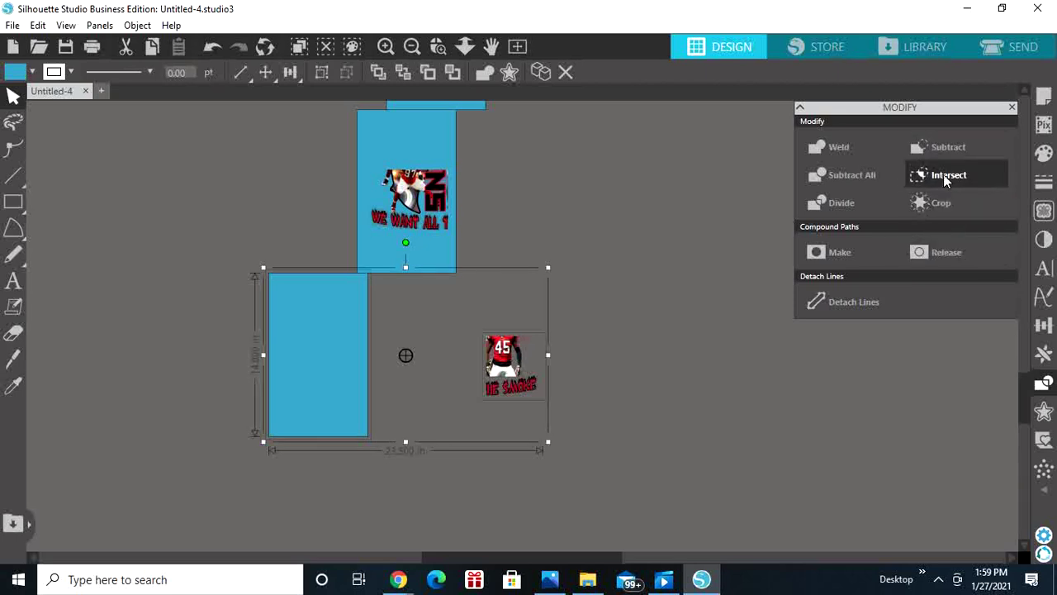
{"action": "left_click", "coordinate": [1044, 325]}
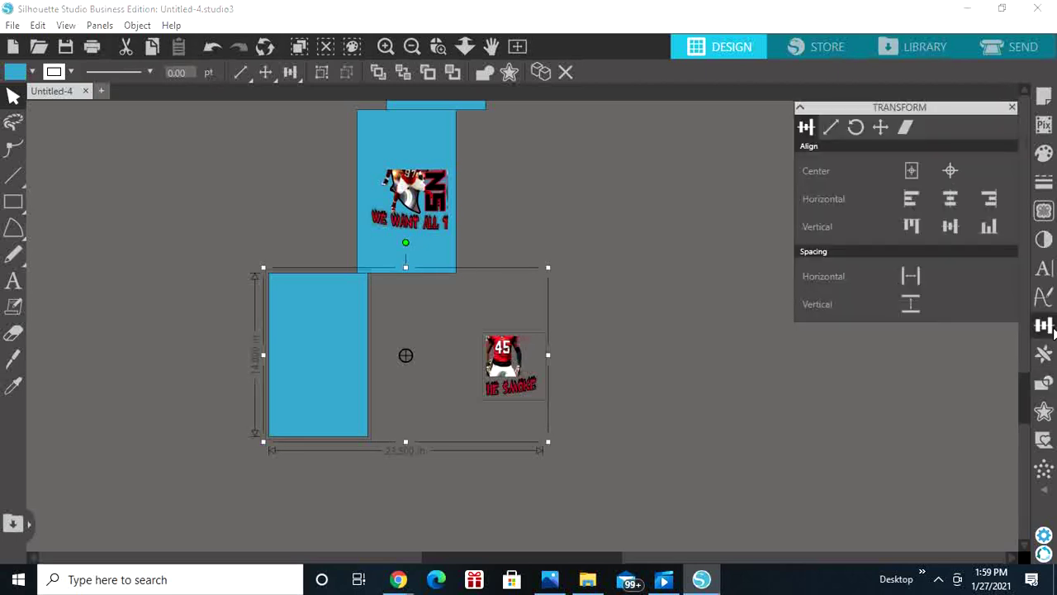
{"action": "left_click", "coordinate": [950, 203]}
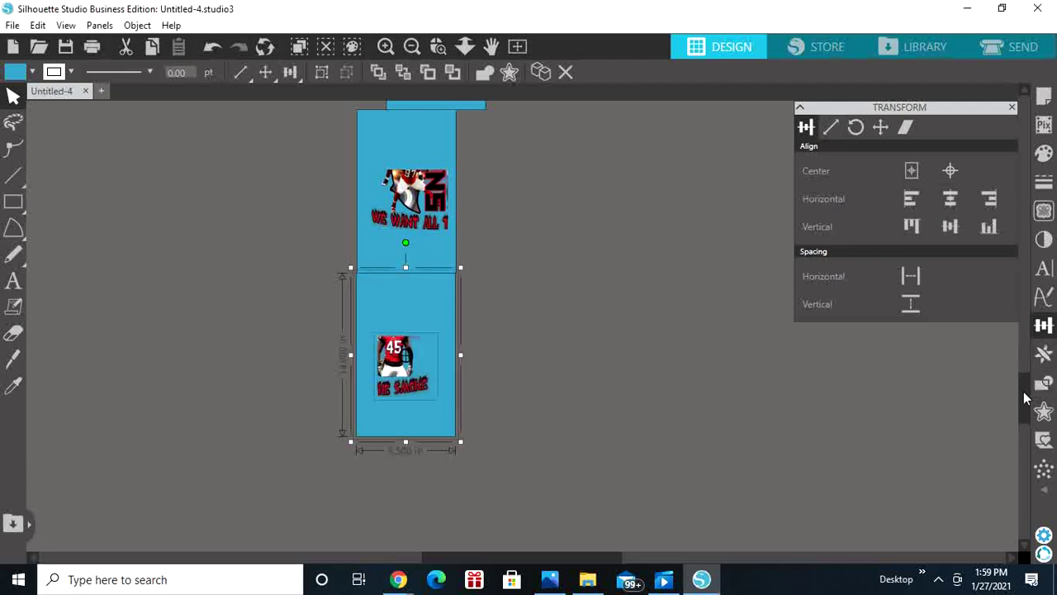
{"action": "mouse_move", "coordinate": [1024, 398]}
{"action": "left_mouse_down"}
{"action": "mouse_move", "coordinate": [1017, 332]}
{"action": "mouse_move", "coordinate": [1029, 412]}
{"action": "left_mouse_up"}
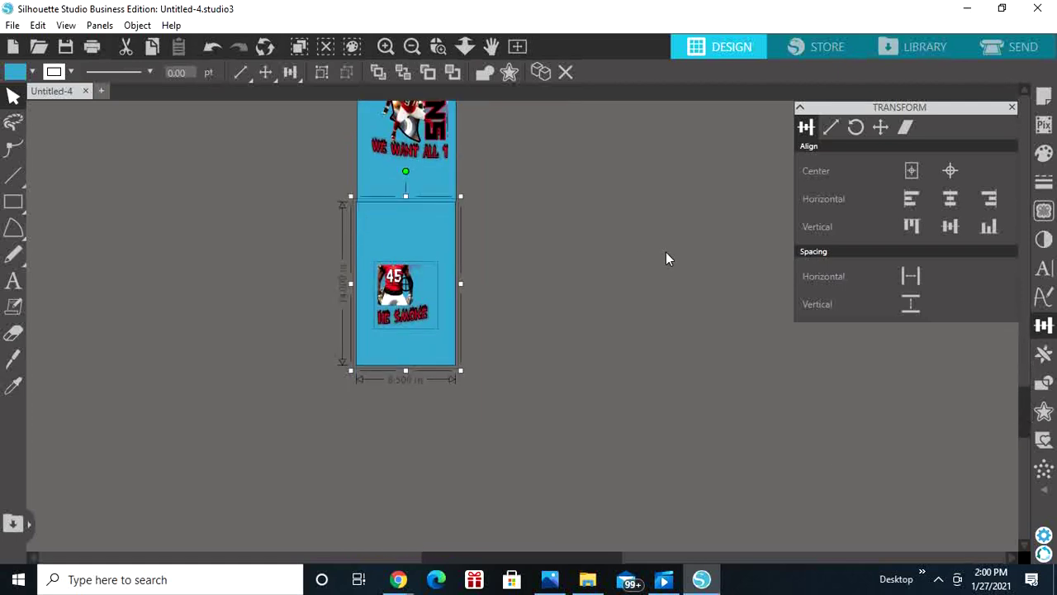
Move the lower-left tile straight up to the upper edge of the third blue rectangle
{"action": "left_click_drag", "start_coordinate": [1028, 439], "coordinate": [1023, 397]}
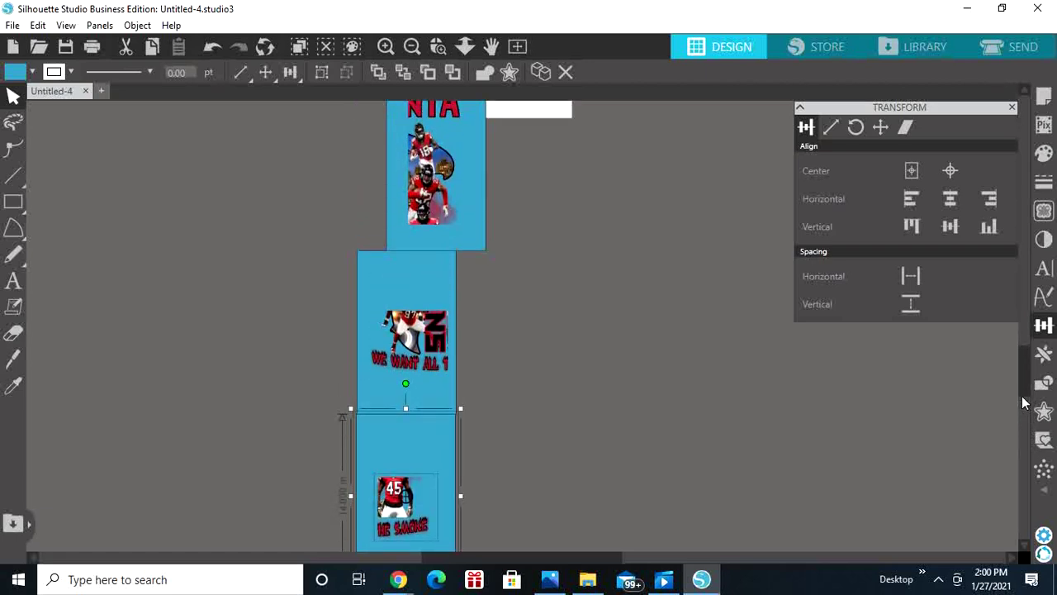
{"action": "left_click_drag", "start_coordinate": [1028, 376], "coordinate": [1031, 402]}
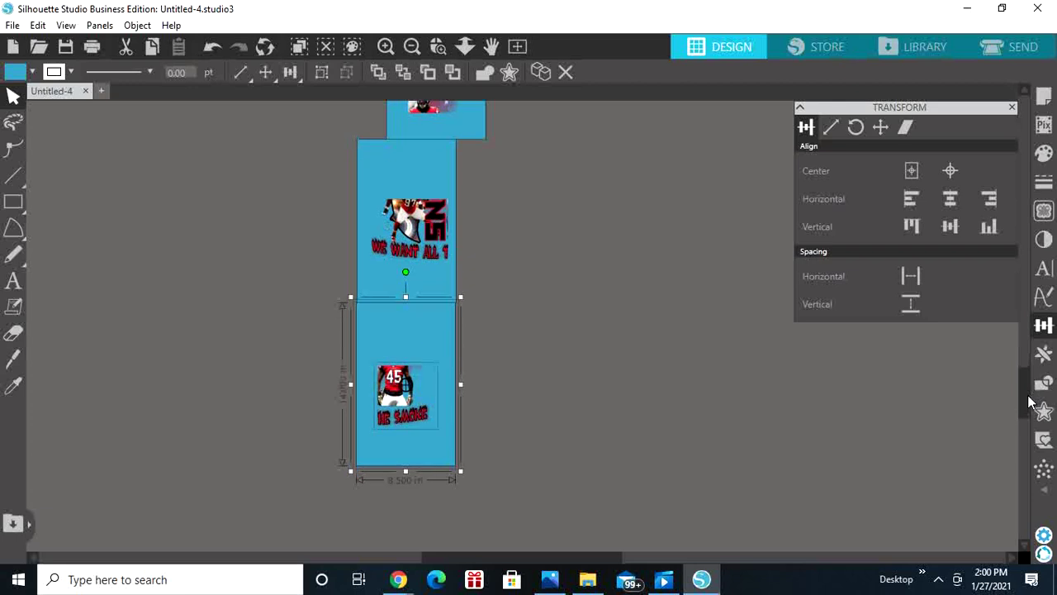
{"action": "double_click", "coordinate": [421, 216]}
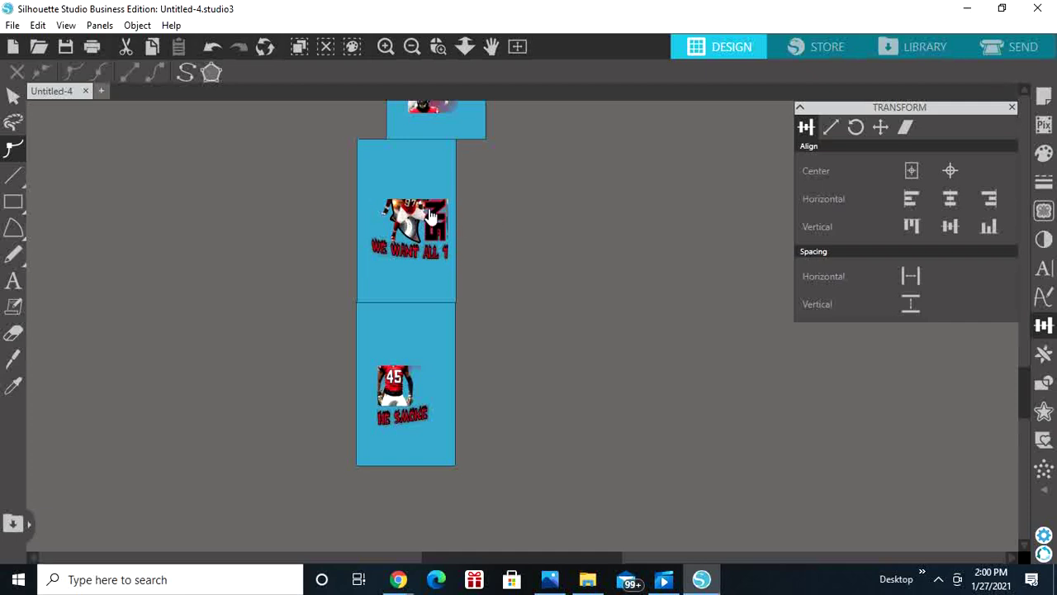
{"action": "left_click", "coordinate": [430, 214]}
{"action": "key", "text": "Up"}
{"action": "key", "text": "Up"}
{"action": "key", "text": "Up"}
{"action": "key", "text": "Up"}
{"action": "key", "text": "Up"}
{"action": "key", "text": "Up"}
{"action": "key", "text": "Up"}
{"action": "key", "text": "Up"}
{"action": "key", "text": "Up"}
{"action": "key", "text": "Up"}
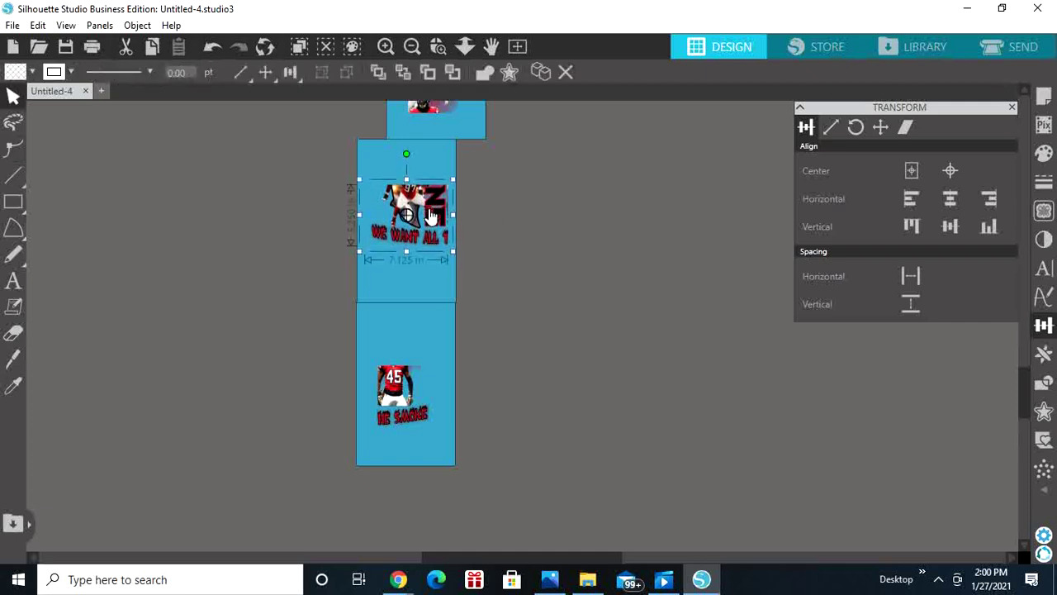
{"action": "key", "text": "Up"}
{"action": "key", "text": "Up"}
{"action": "key", "text": "Up"}
{"action": "key", "text": "Up"}
{"action": "key", "text": "Up"}
{"action": "key", "text": "Up"}
{"action": "key", "text": "Up"}
{"action": "key", "text": "Up"}
{"action": "key", "text": "Up"}
{"action": "key", "text": "Up"}
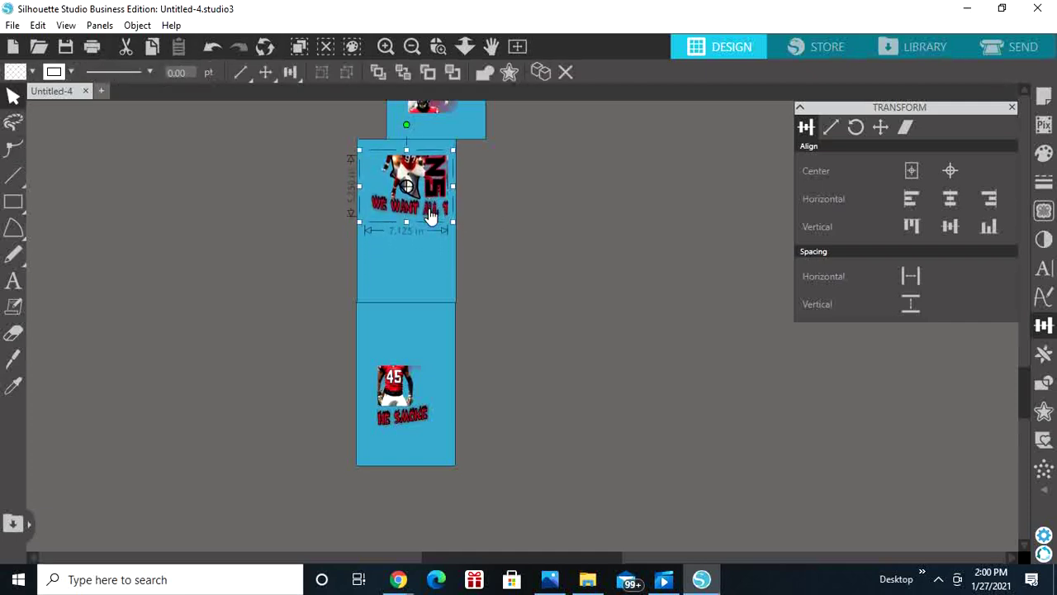
{"action": "key", "text": "Up"}
{"action": "key", "text": "Up"}
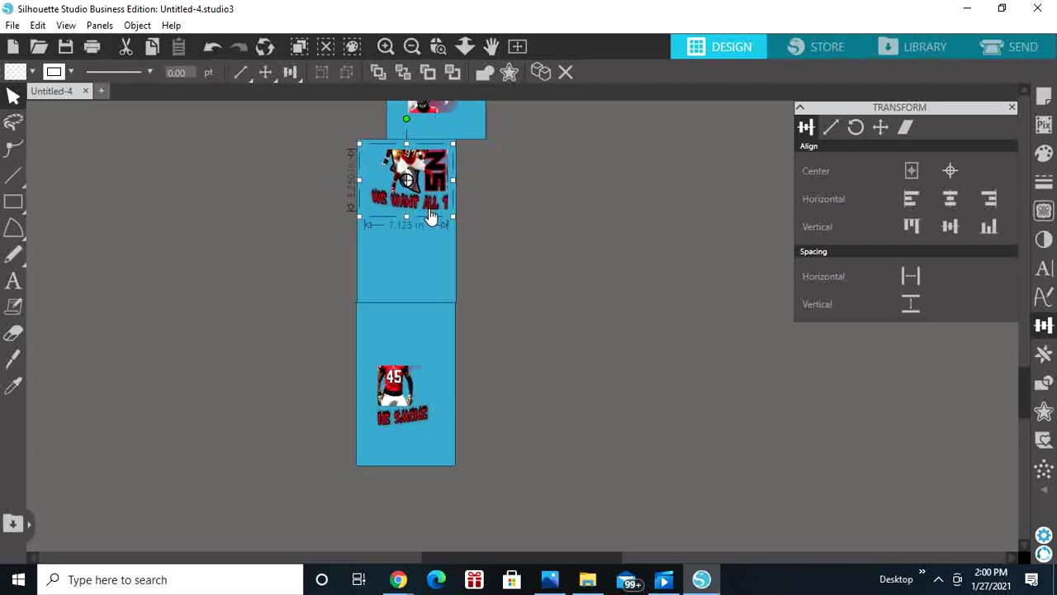
Move the lower-right tile up into the third blue rectangle, beneath the lower-left tile, and shift it slightly to the right
{"action": "left_click", "coordinate": [402, 398]}
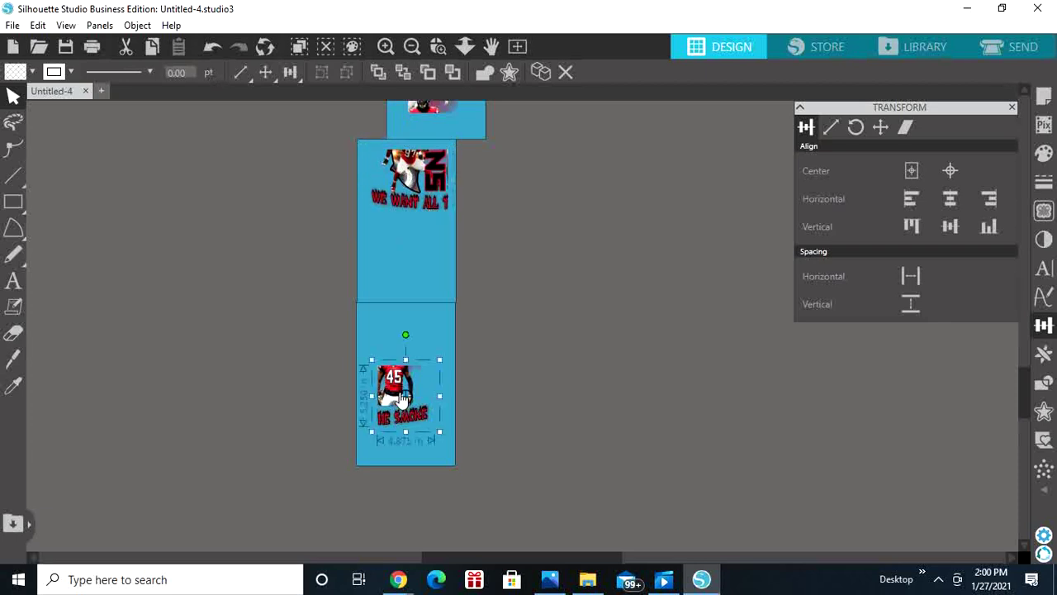
{"action": "key", "text": "Up"}
{"action": "key", "text": "Up"}
{"action": "key", "text": "Up"}
{"action": "key", "text": "Up"}
{"action": "key", "text": "Up"}
{"action": "key", "text": "Up"}
{"action": "key", "text": "Up"}
{"action": "key", "text": "Up"}
{"action": "key", "text": "Up"}
{"action": "key", "text": "Up"}
{"action": "key", "text": "Up"}
{"action": "key", "text": "Up"}
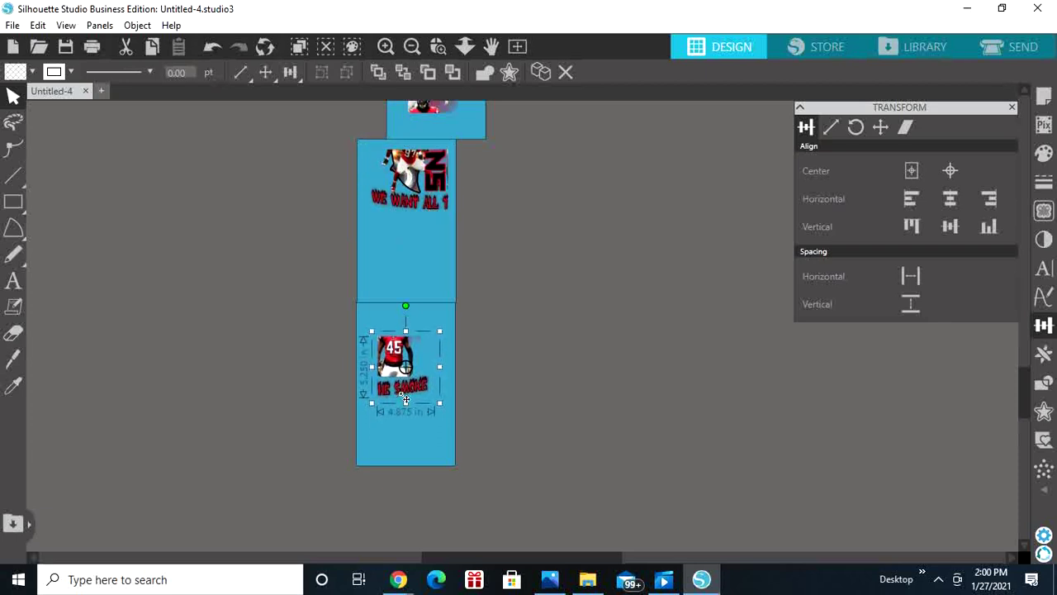
{"action": "key", "text": "Up"}
{"action": "key", "text": "Up"}
{"action": "key", "text": "Up"}
{"action": "key", "text": "Up"}
{"action": "key", "text": "Up"}
{"action": "key", "text": "Up"}
{"action": "key", "text": "Up"}
{"action": "key", "text": "Up"}
{"action": "key", "text": "Up"}
{"action": "key", "text": "Up"}
{"action": "key", "text": "Up"}
{"action": "key", "text": "Up"}
{"action": "key", "text": "Up"}
{"action": "key", "text": "Up"}
{"action": "key", "text": "Up"}
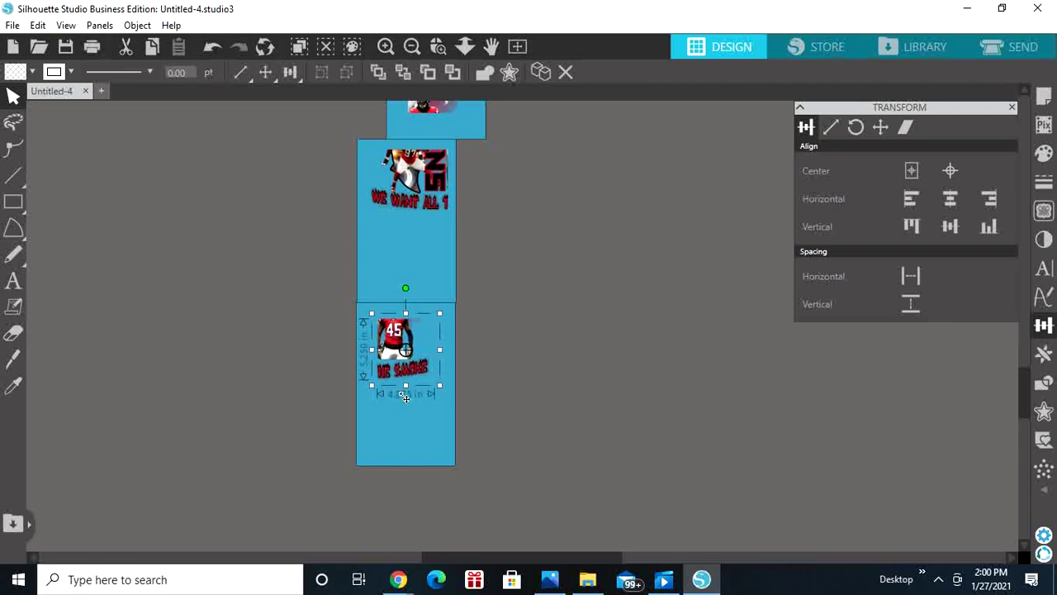
{"action": "key", "text": "Up"}
{"action": "key", "text": "Up"}
{"action": "key", "text": "Up"}
{"action": "key", "text": "Up"}
{"action": "key", "text": "Up"}
{"action": "key", "text": "Up"}
{"action": "key", "text": "Up"}
{"action": "key", "text": "Up"}
{"action": "key", "text": "Up"}
{"action": "key", "text": "Up"}
{"action": "key", "text": "Up"}
{"action": "key", "text": "Up"}
{"action": "key", "text": "Up"}
{"action": "key", "text": "Up"}
{"action": "key", "text": "Up"}
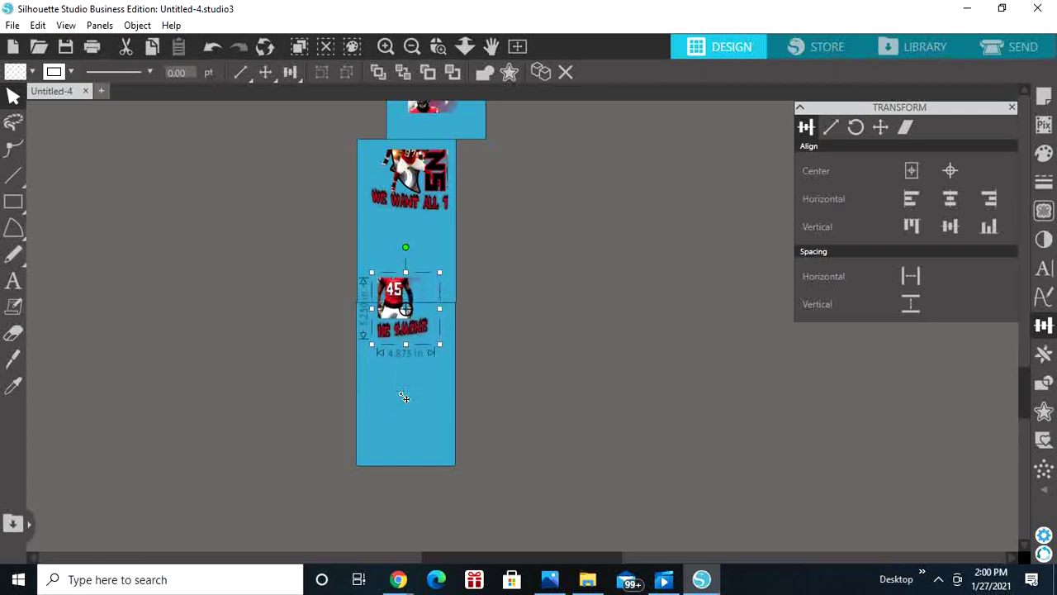
{"action": "key", "text": "Up"}
{"action": "key", "text": "Up"}
{"action": "key", "text": "Up"}
{"action": "key", "text": "Up"}
{"action": "key", "text": "Up"}
{"action": "key", "text": "Up"}
{"action": "key", "text": "Up"}
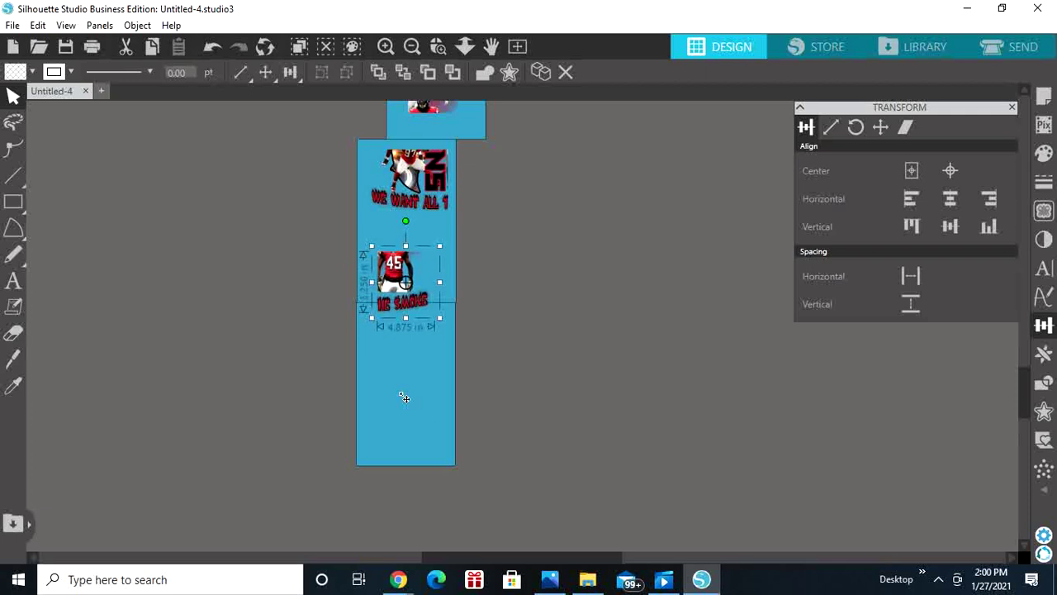
{"action": "key", "text": "Up"}
{"action": "key", "text": "Up"}
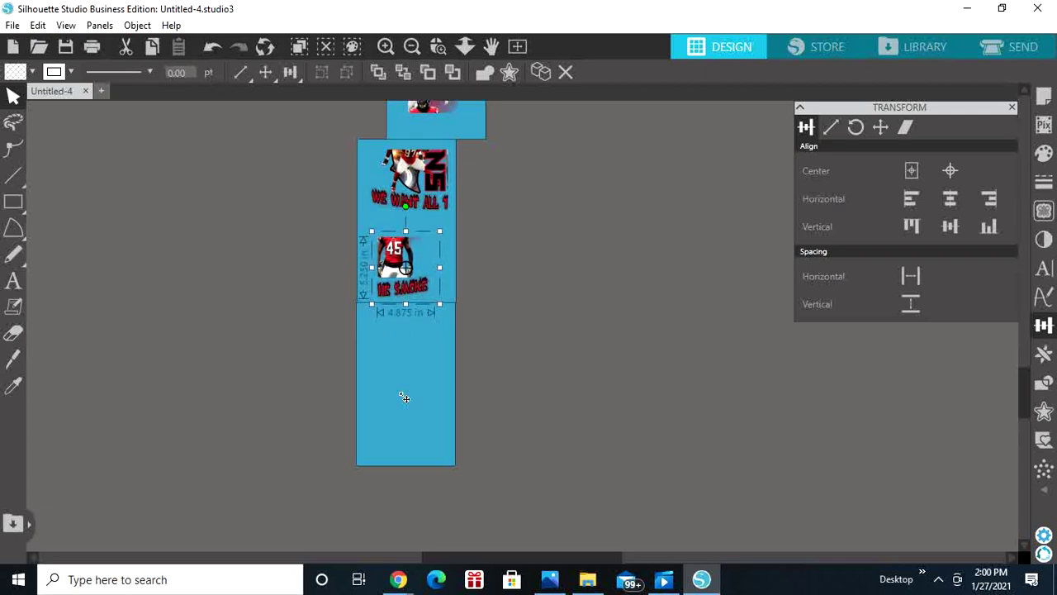
{"action": "key", "text": "Up"}
{"action": "key", "text": "Up"}
{"action": "key", "text": "Up"}
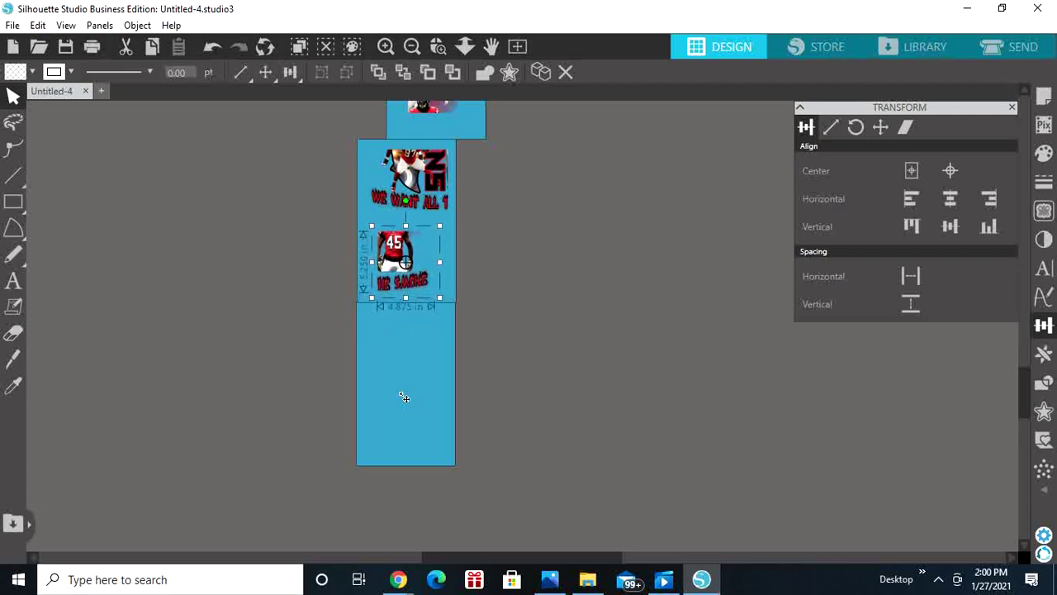
{"action": "key", "text": "Up"}
{"action": "key", "text": "Right"}
{"action": "key", "text": "Up"}
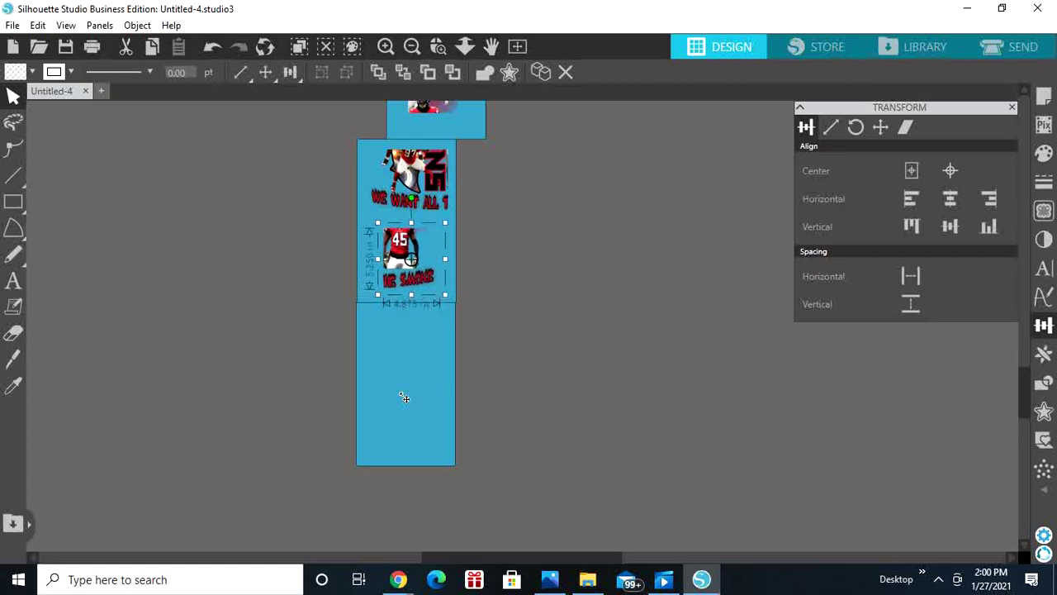
{"action": "key", "text": "Right"}
Delete the empty fourth blue rectangle
{"action": "left_click", "coordinate": [634, 387]}
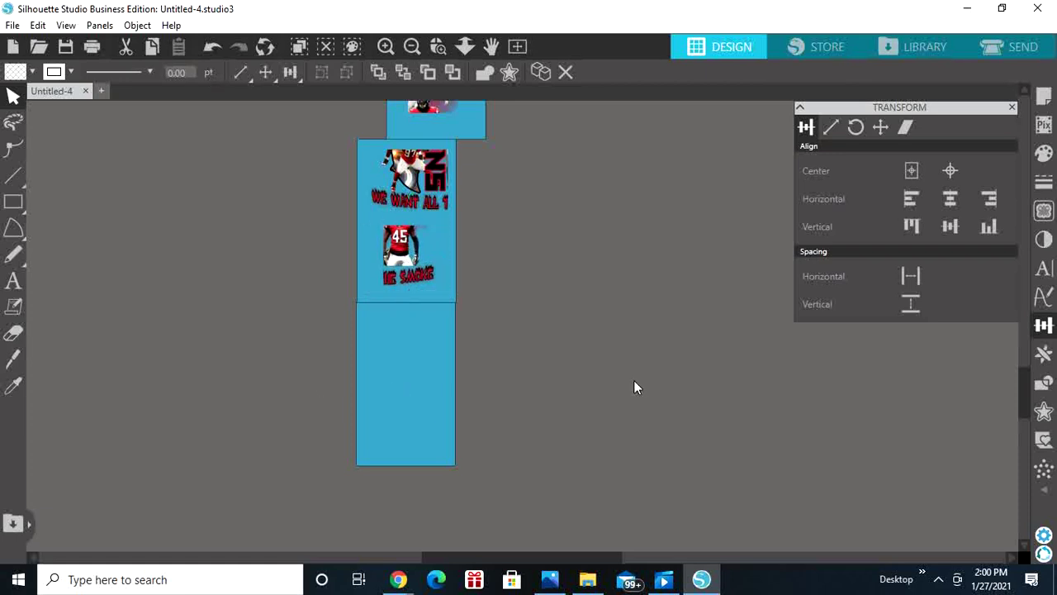
{"action": "left_click", "coordinate": [426, 373]}
{"action": "key", "text": "Delete"}
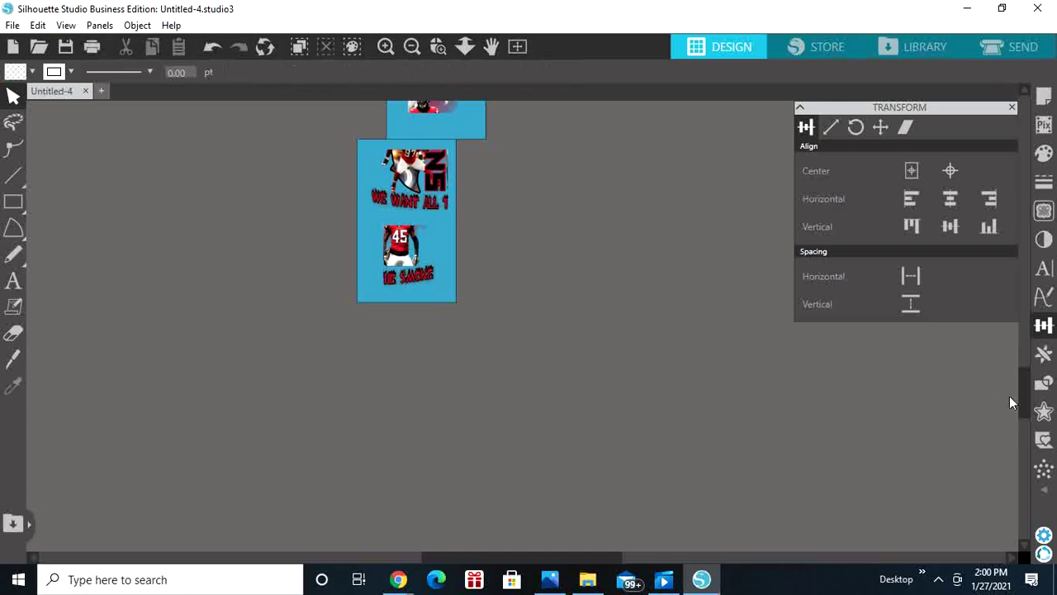
Group the upper-left tile with the blue rectangle behind it
{"action": "left_click_drag", "start_coordinate": [1020, 410], "coordinate": [1005, 346]}
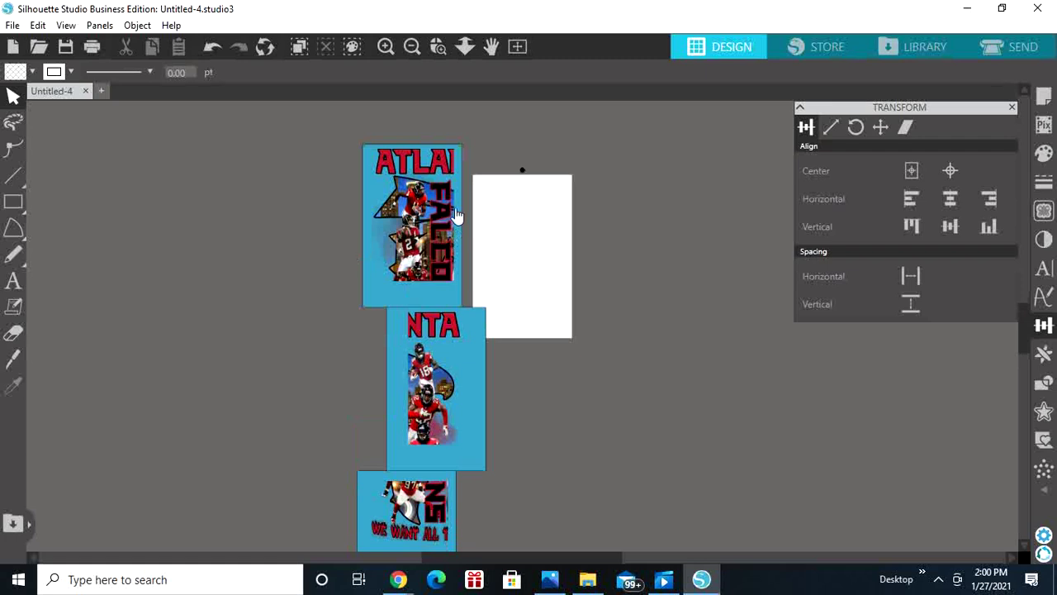
{"action": "left_click", "coordinate": [399, 171]}
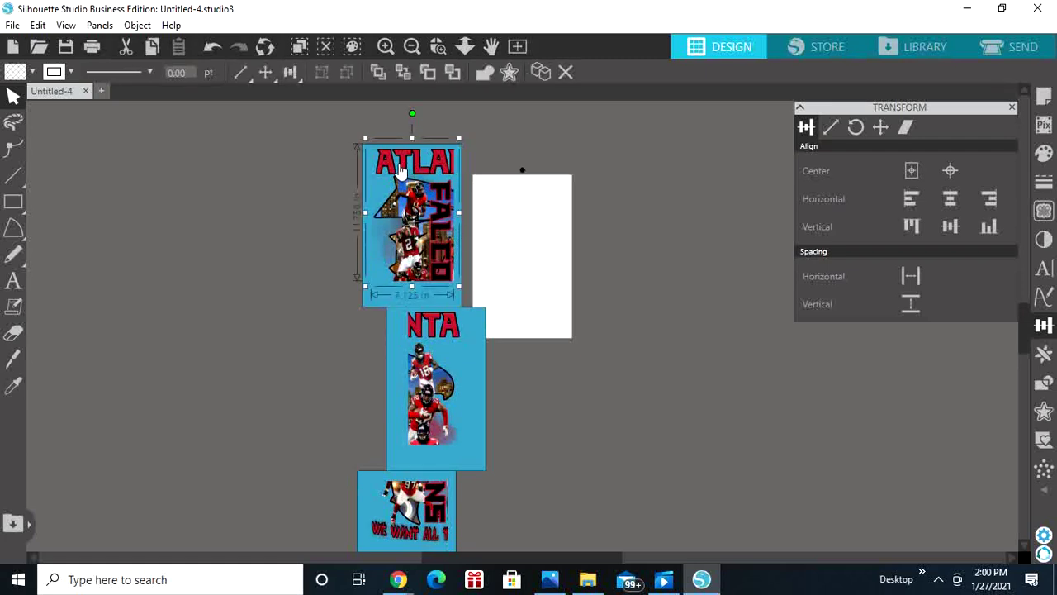
{"action": "left_click", "coordinate": [364, 302]}
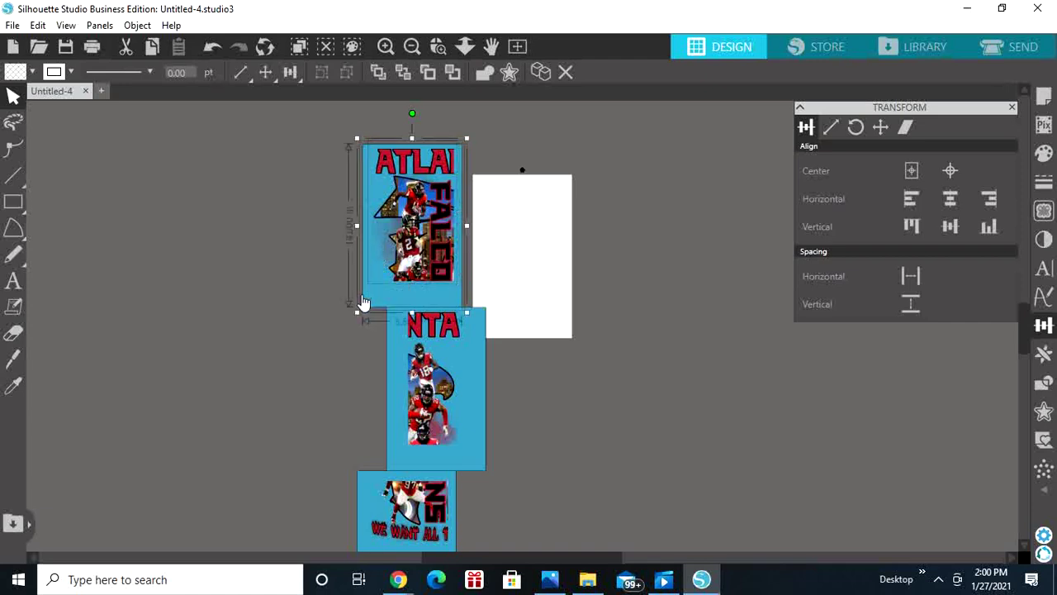
{"action": "right_click", "coordinate": [363, 303]}
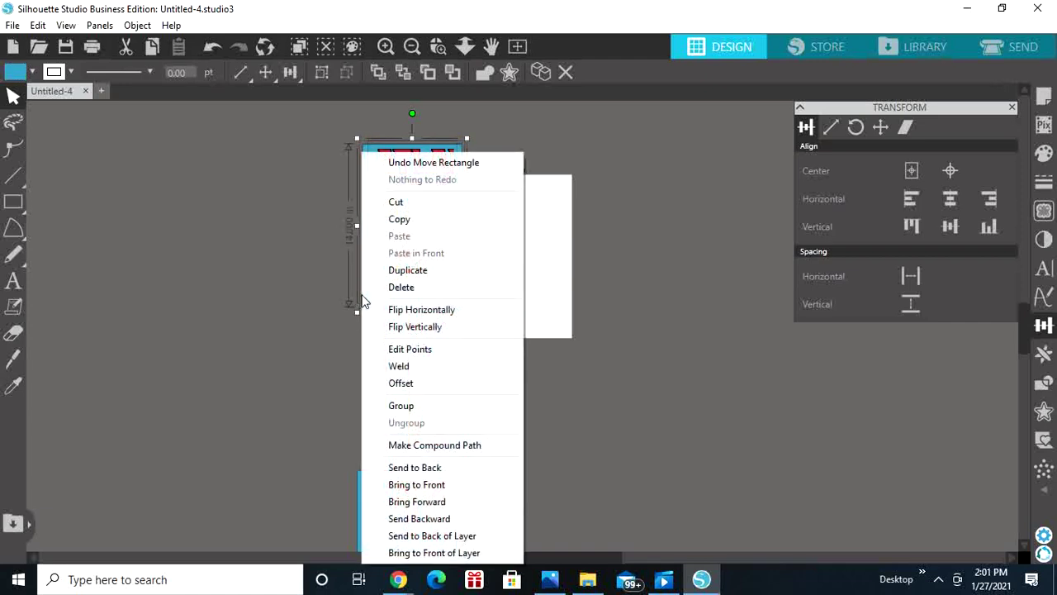
{"action": "left_click", "coordinate": [425, 410]}
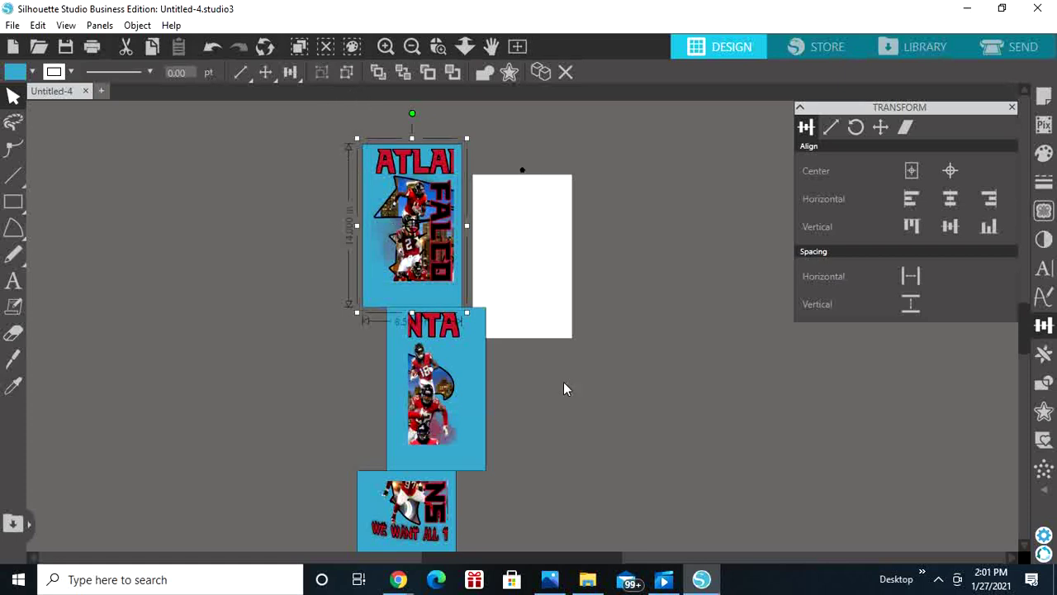
{"action": "left_click", "coordinate": [525, 411]}
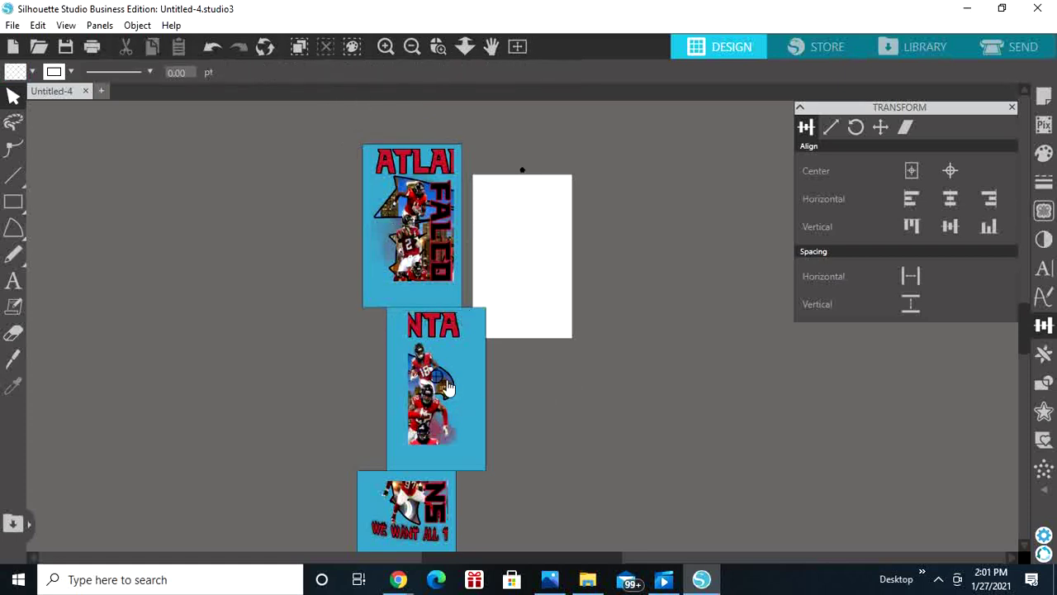
Ungroup the upper-left tile and its blue rectangle
{"action": "left_click", "coordinate": [446, 386]}
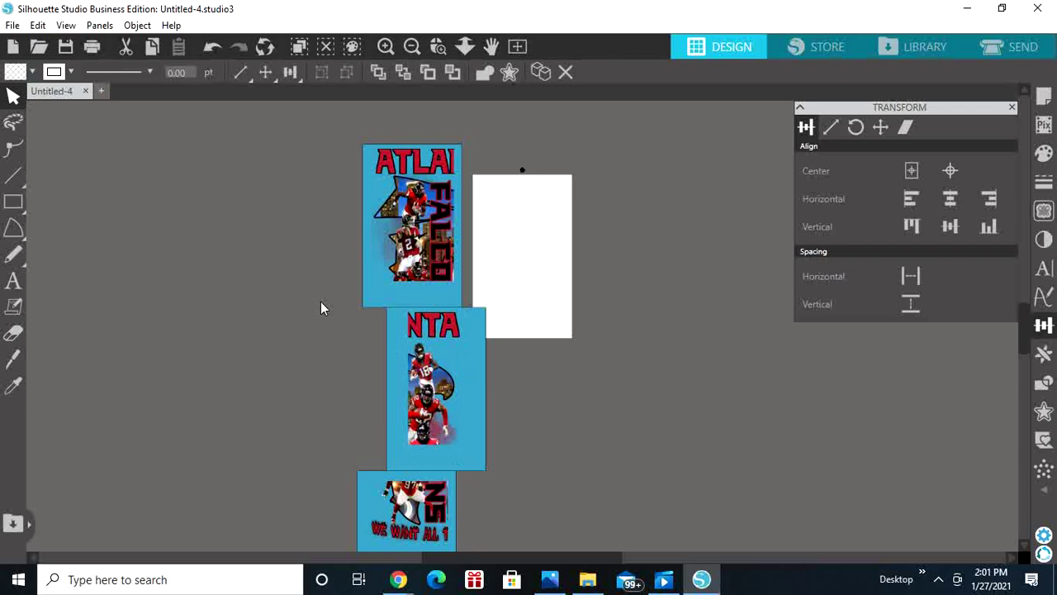
{"action": "left_click", "coordinate": [374, 287]}
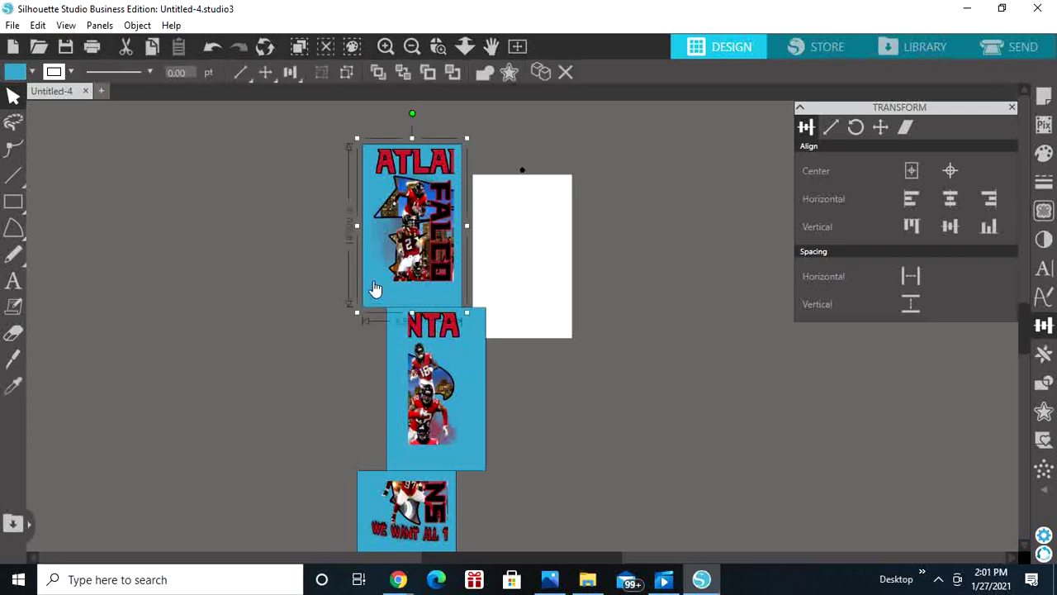
{"action": "right_click", "coordinate": [374, 288]}
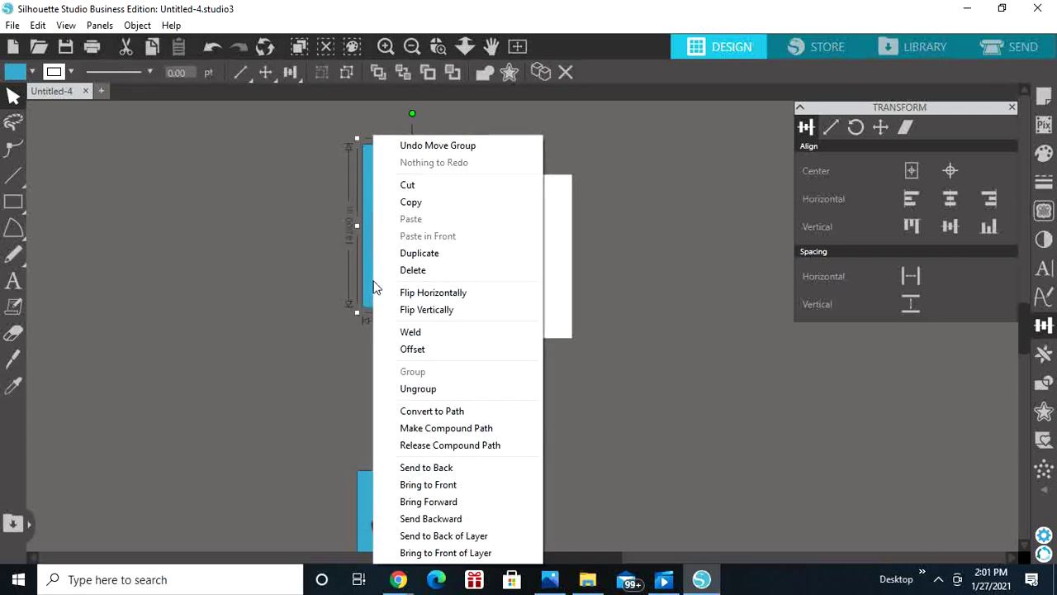
{"action": "left_click", "coordinate": [418, 395]}
{"action": "left_click", "coordinate": [297, 336]}
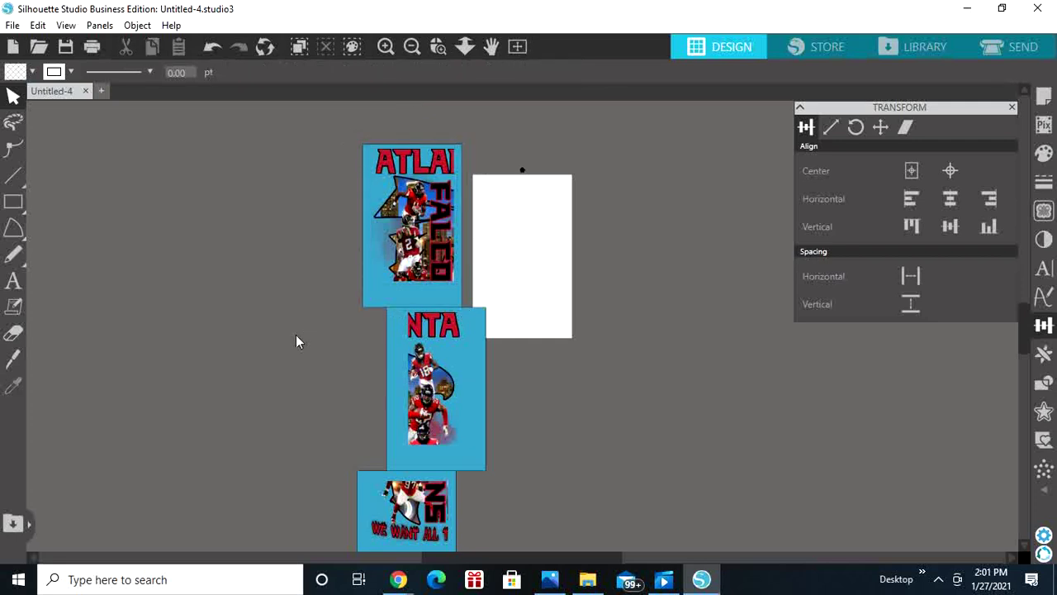
Change the fill of the three blue rectangles behind the tiles to white
{"action": "left_click", "coordinate": [32, 73]}
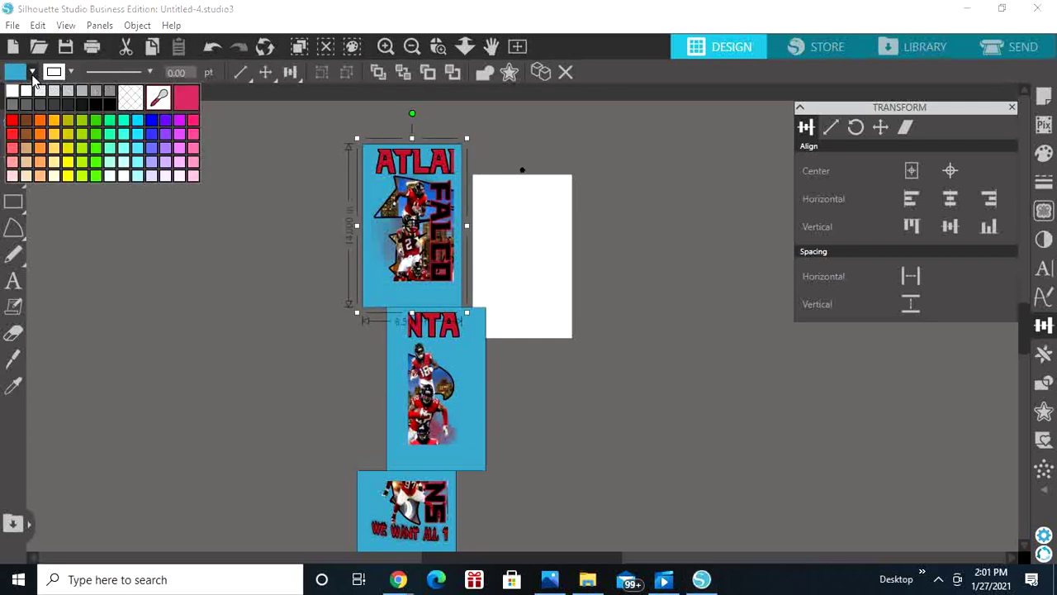
{"action": "left_click", "coordinate": [17, 92]}
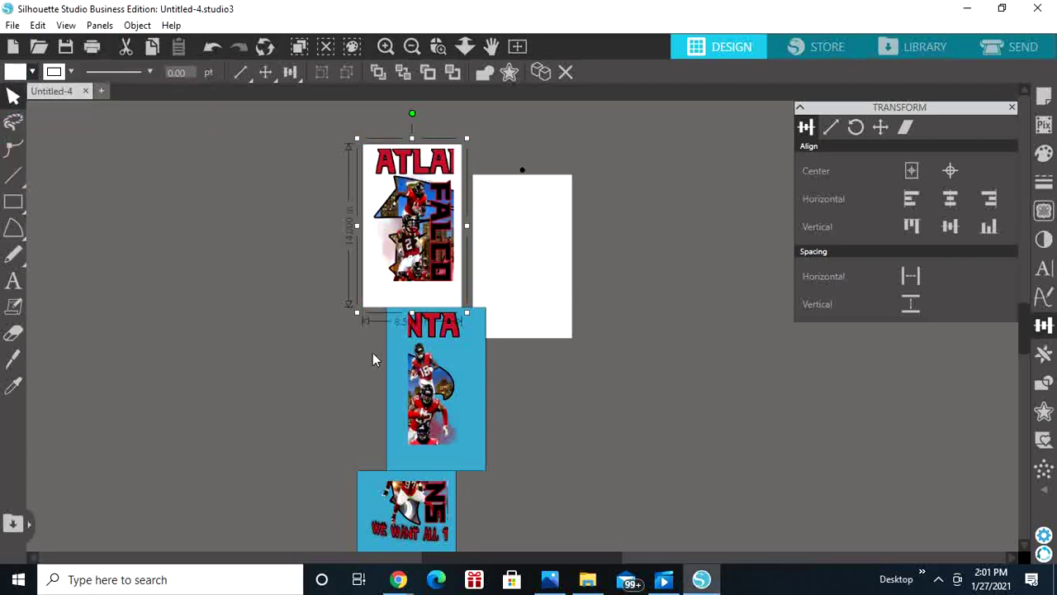
{"action": "left_click", "coordinate": [392, 364]}
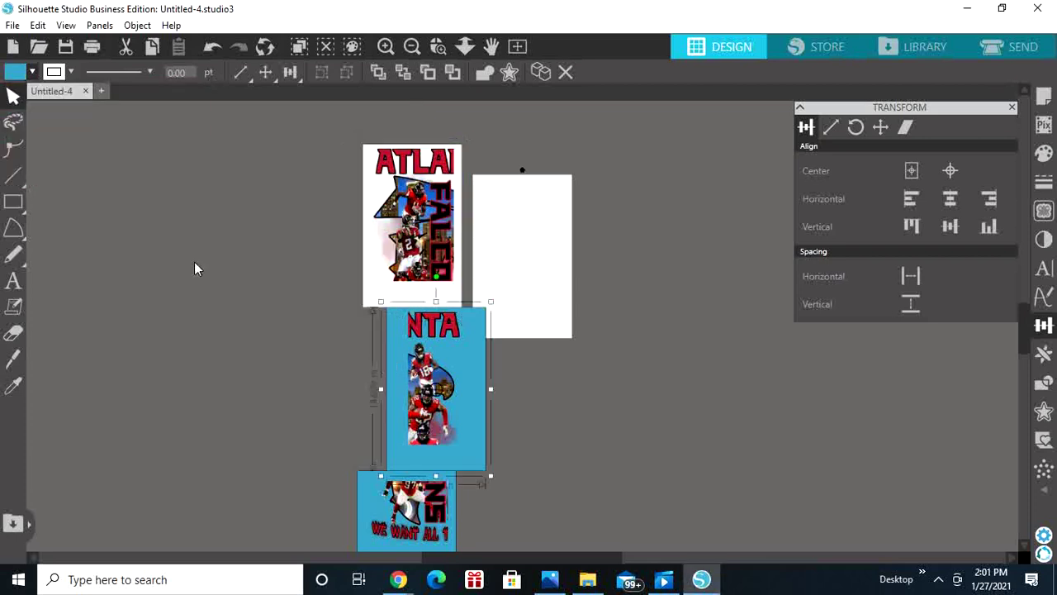
{"action": "left_click", "coordinate": [32, 73]}
{"action": "left_click", "coordinate": [12, 90]}
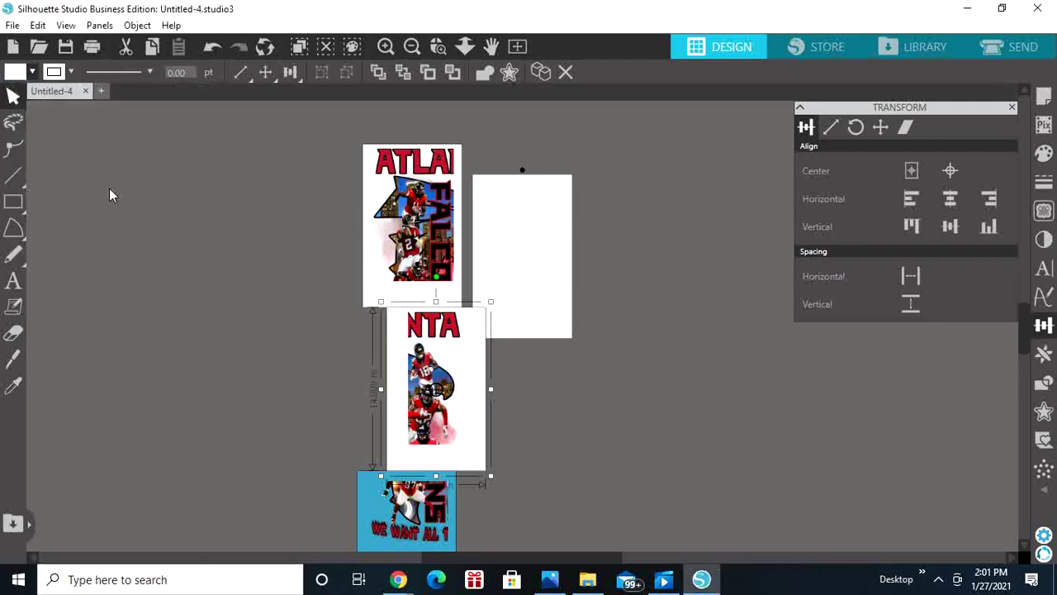
{"action": "left_click", "coordinate": [372, 500]}
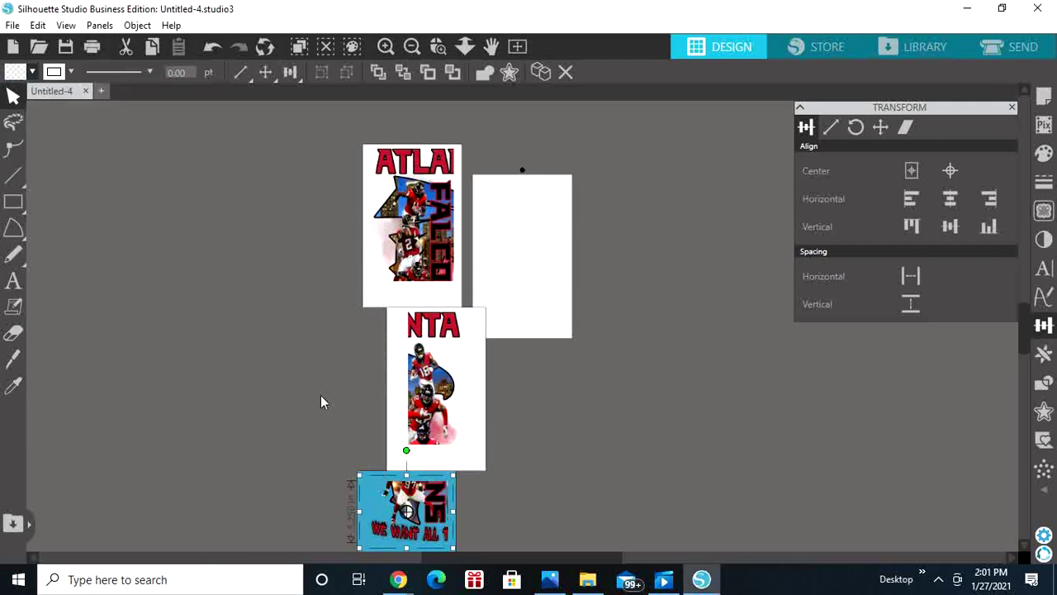
{"action": "left_click", "coordinate": [366, 482]}
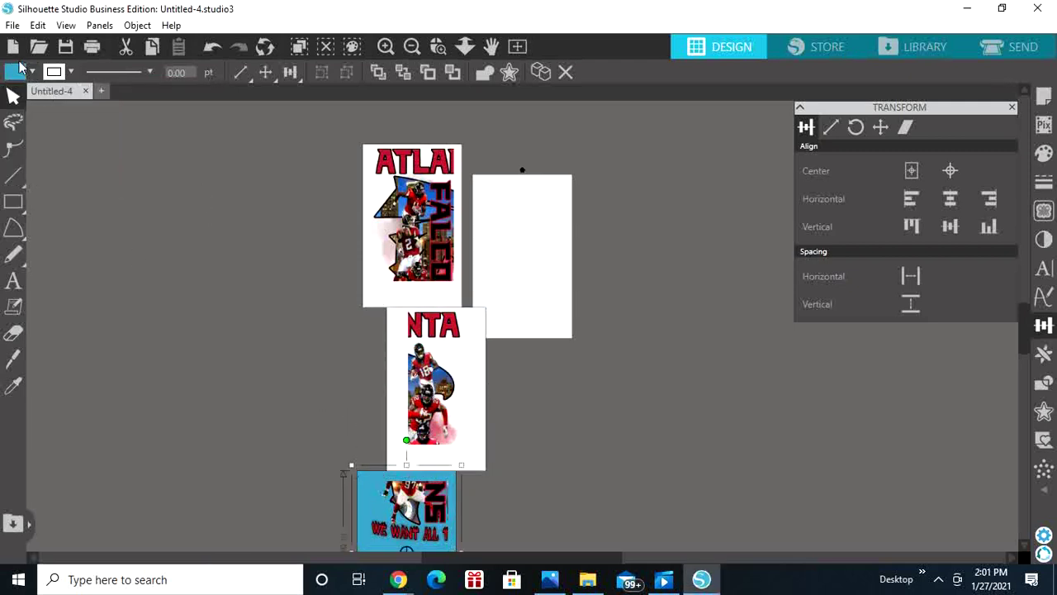
{"action": "left_click", "coordinate": [33, 73]}
{"action": "left_click", "coordinate": [12, 93]}
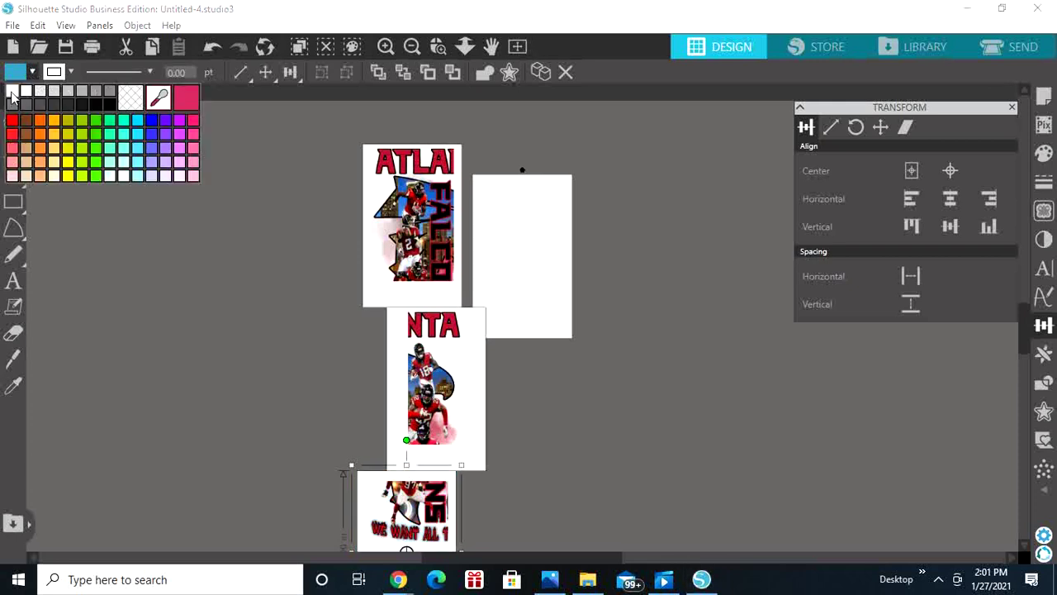
Group the upper-left ATLA tile with the white rectangle behind it
{"action": "left_click", "coordinate": [426, 191]}
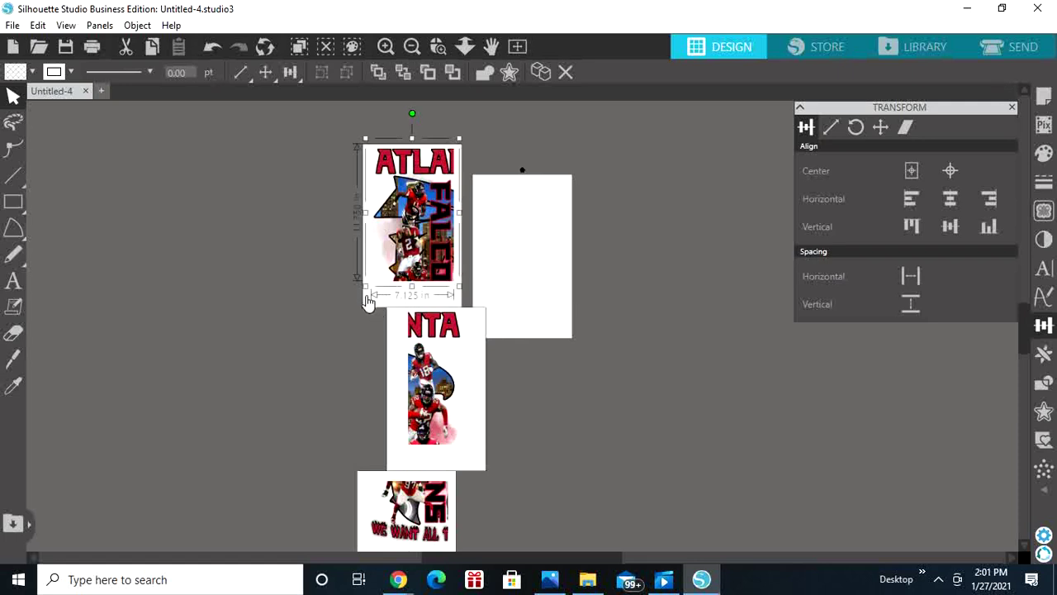
{"action": "left_click_drag", "start_coordinate": [366, 287], "coordinate": [368, 302]}
{"action": "right_click", "coordinate": [368, 302]}
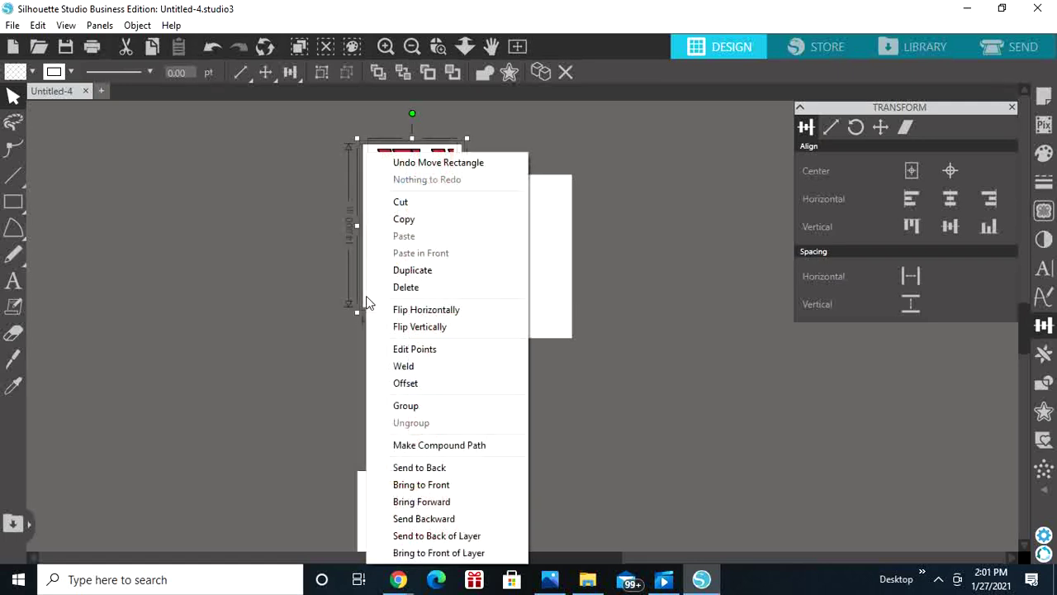
{"action": "left_click", "coordinate": [440, 405]}
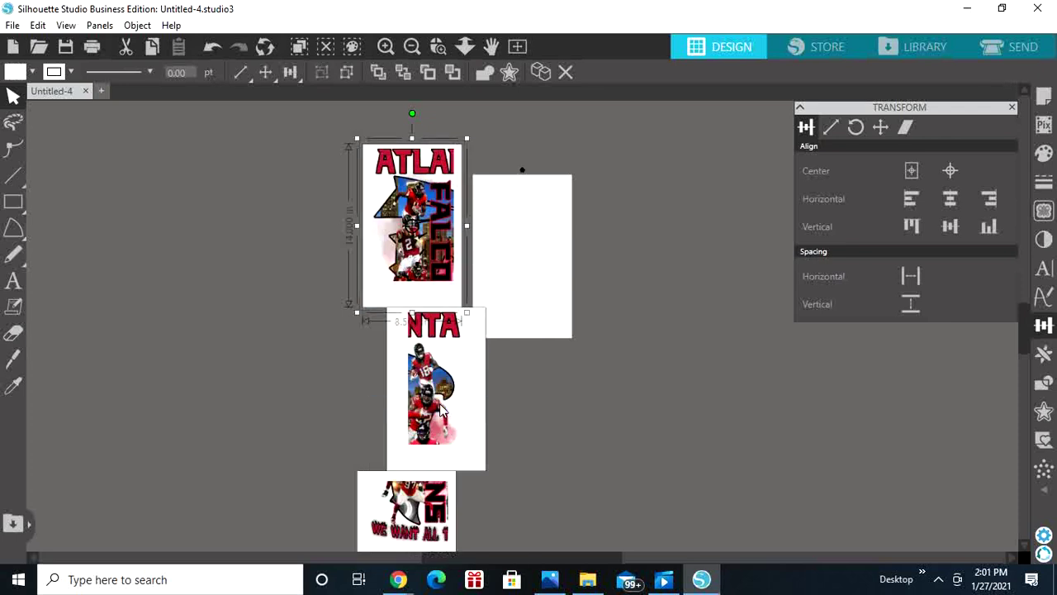
Group the NTA tile with the white rectangle behind it
{"action": "left_click", "coordinate": [454, 338]}
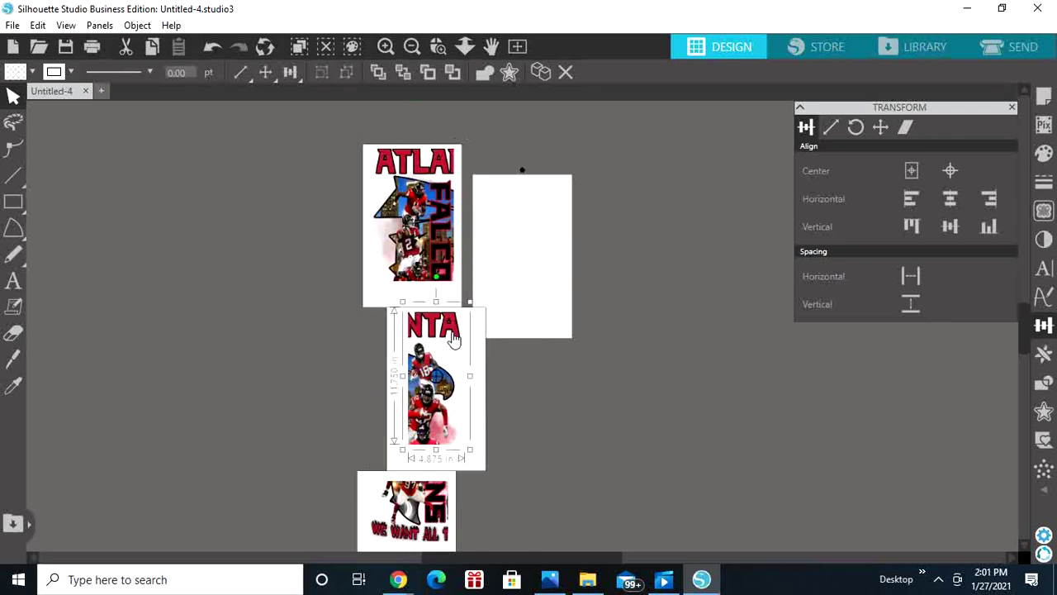
{"action": "left_click", "coordinate": [477, 348]}
{"action": "right_click", "coordinate": [477, 348]}
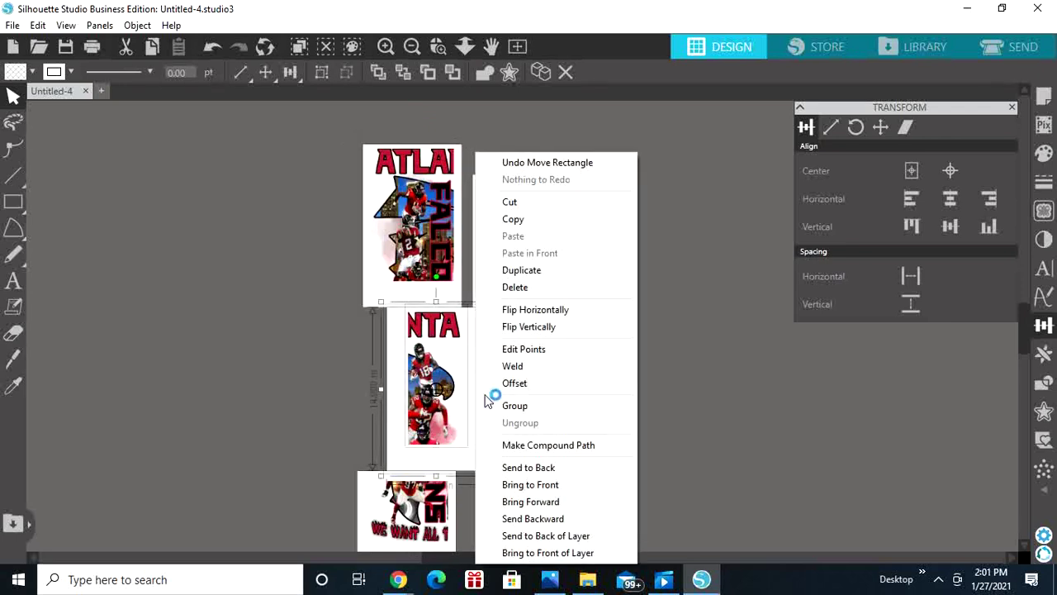
{"action": "left_click", "coordinate": [515, 405]}
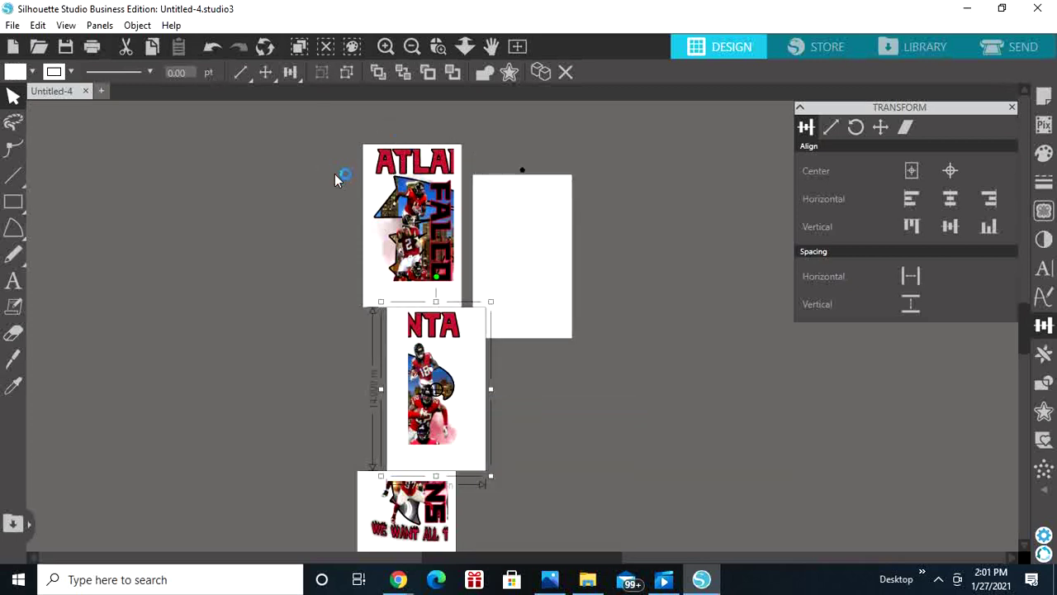
{"action": "key", "text": "shift"}
{"action": "key", "text": "shift"}
{"action": "key", "text": "shift"}
{"action": "key", "text": "shift"}
{"action": "key", "text": "shift"}
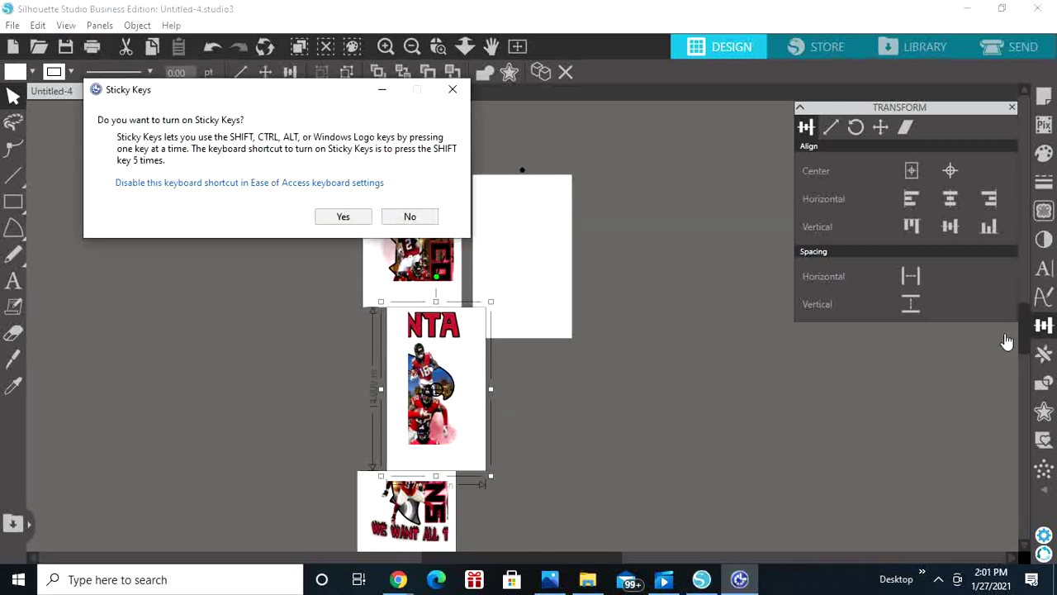
{"action": "left_click", "coordinate": [453, 97]}
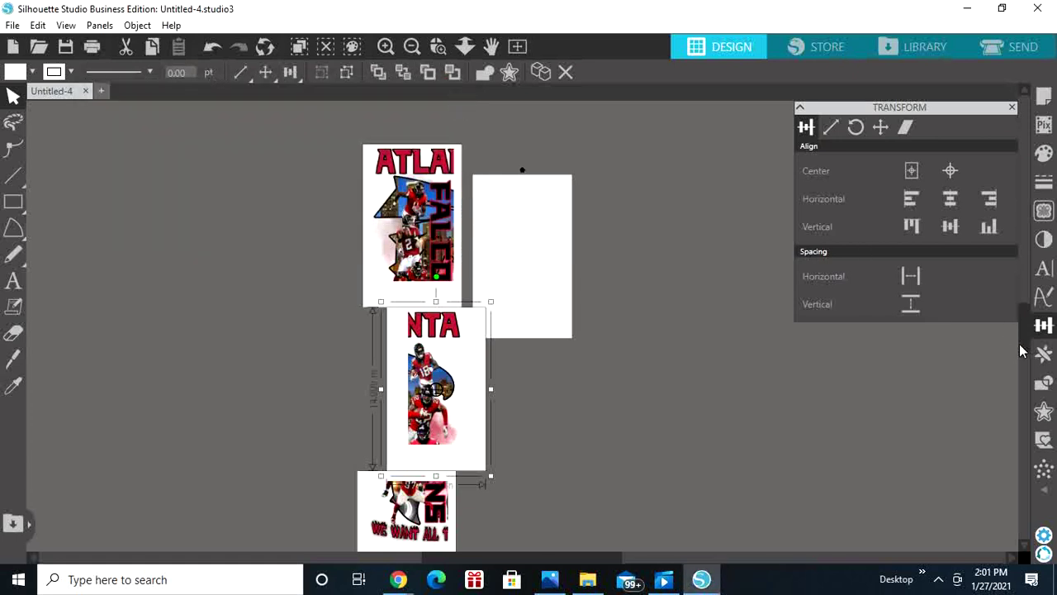
Group the two lower tiles, WE WANT ALL and WE SMOKE, with the white rectangle behind them
{"action": "left_click_drag", "start_coordinate": [1021, 351], "coordinate": [1022, 388]}
{"action": "left_click", "coordinate": [529, 327]}
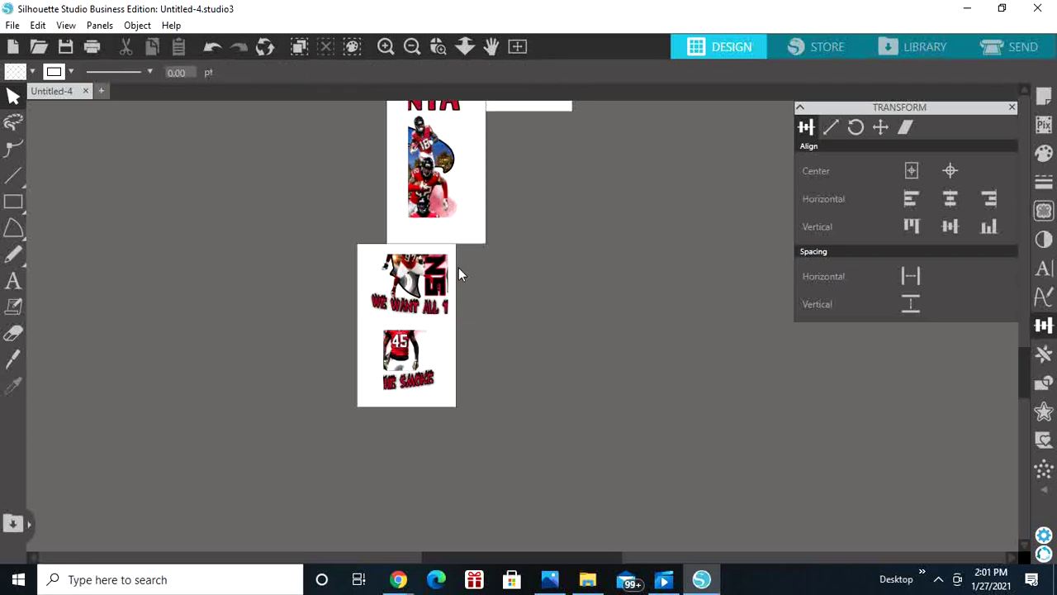
{"action": "left_click", "coordinate": [440, 281]}
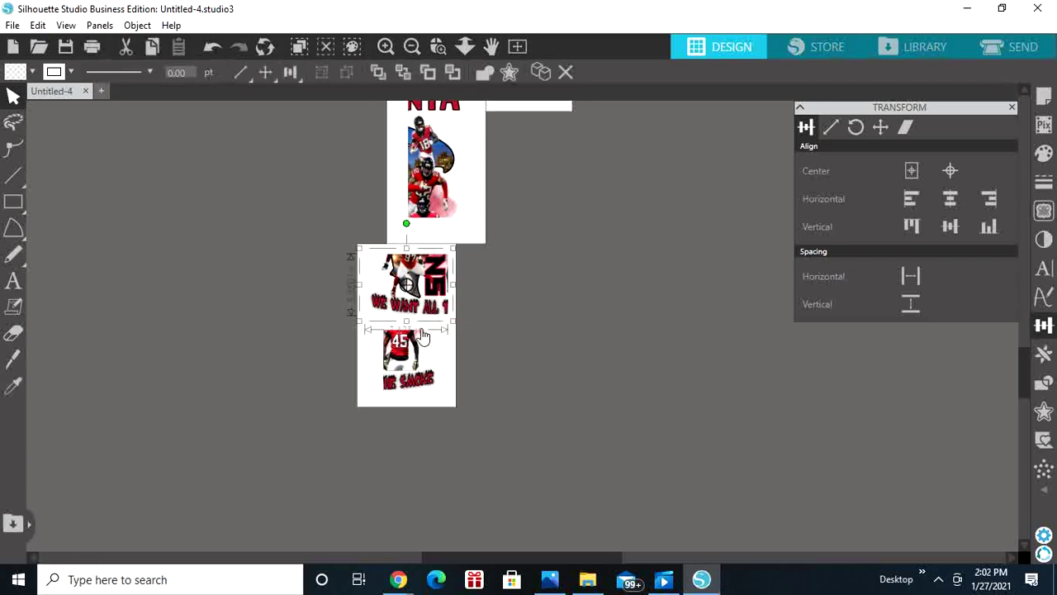
{"action": "left_click", "coordinate": [413, 362], "text": "shift"}
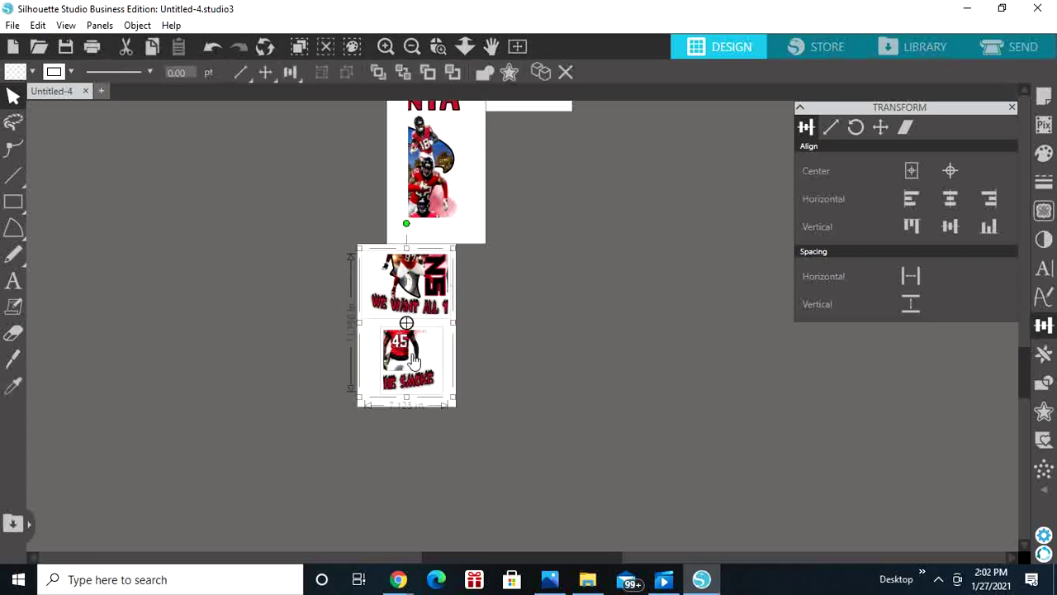
{"action": "left_click", "coordinate": [455, 412], "text": "shift"}
{"action": "right_click", "coordinate": [455, 412]}
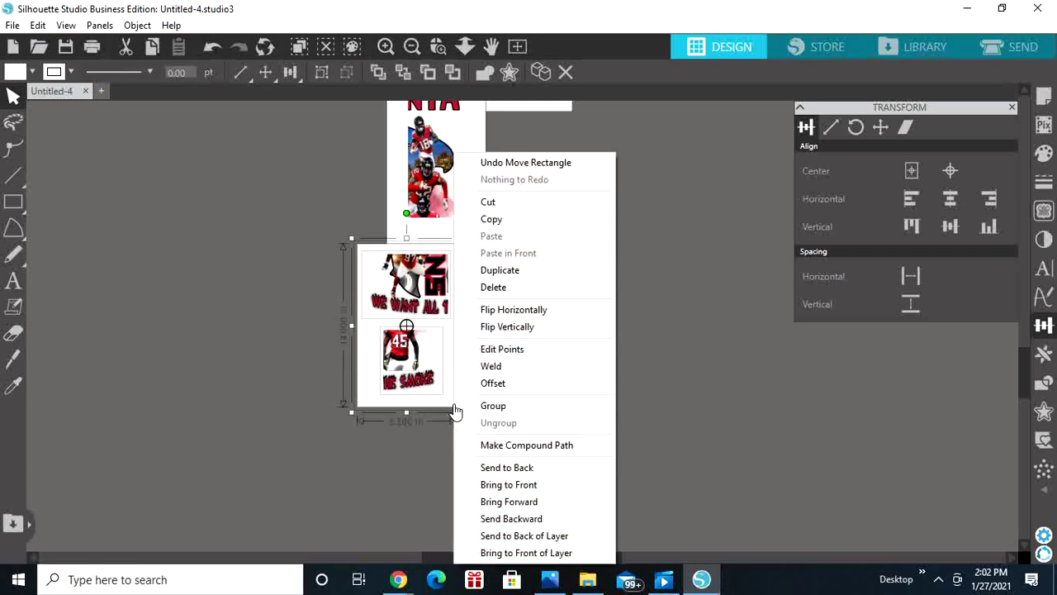
{"action": "left_click", "coordinate": [536, 408]}
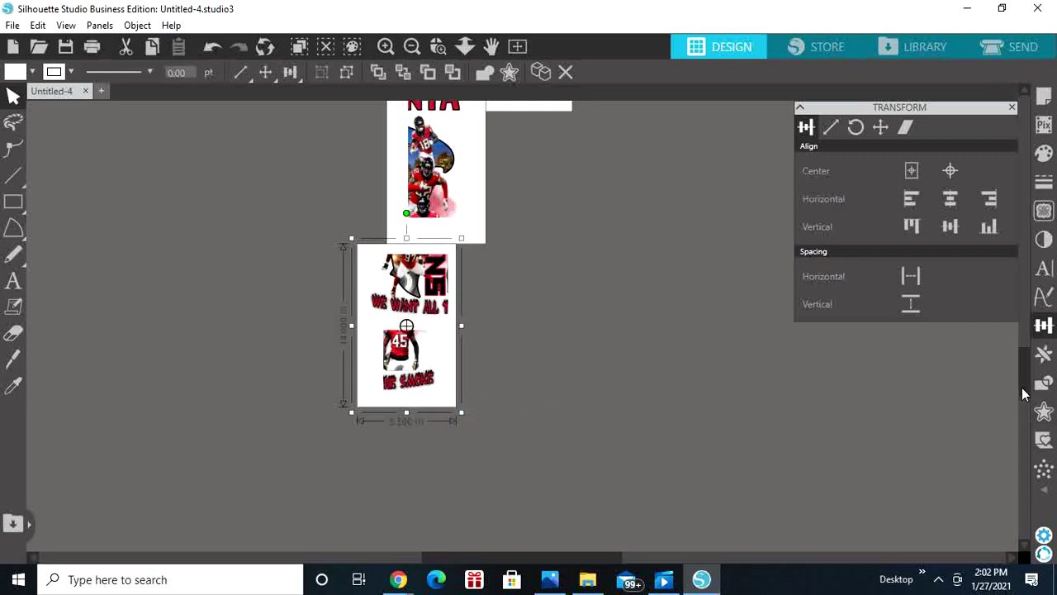
Check the page size and center the grouped ATLA tile on the page
{"action": "left_click_drag", "start_coordinate": [1026, 389], "coordinate": [1026, 351]}
{"action": "left_click", "coordinate": [1045, 97]}
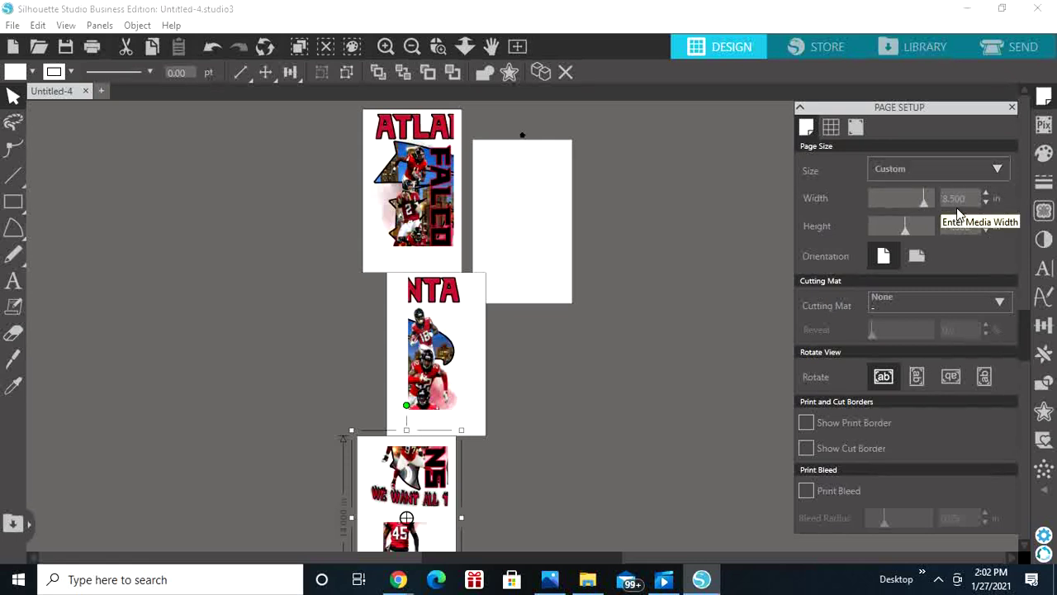
{"action": "left_click", "coordinate": [378, 218]}
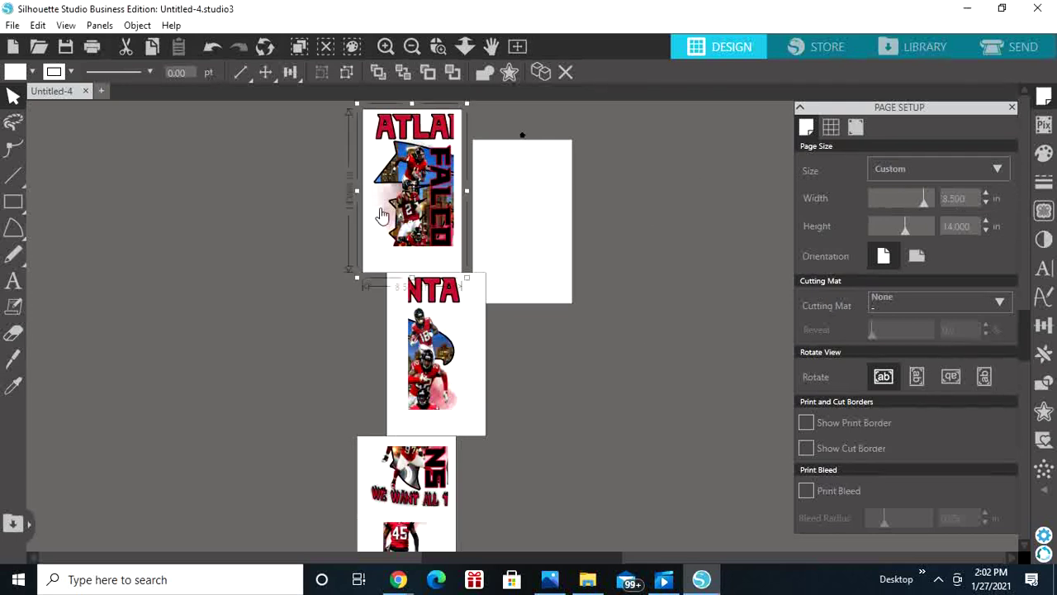
{"action": "left_click", "coordinate": [1044, 325]}
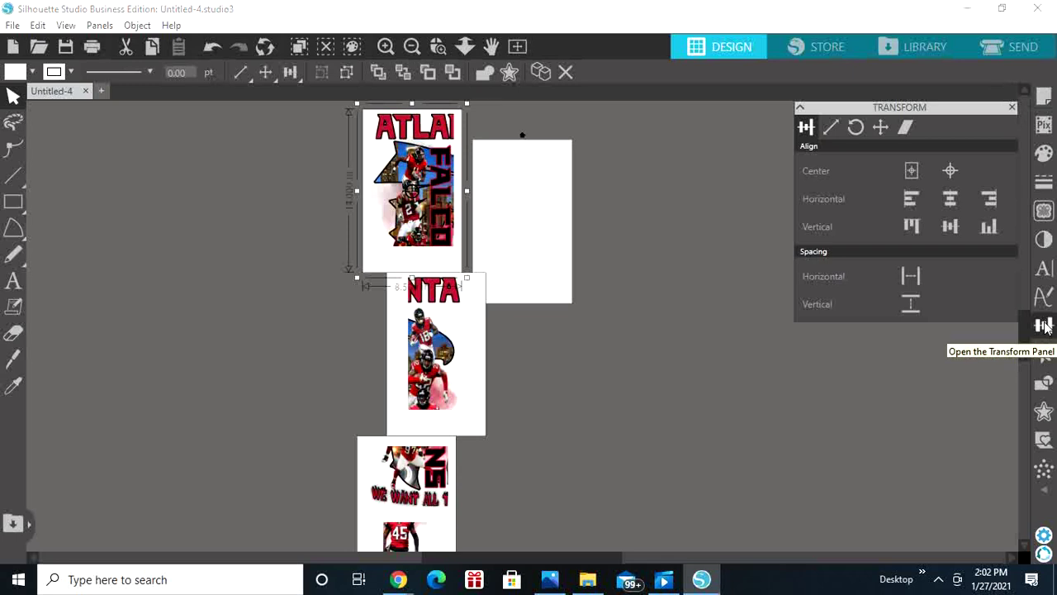
{"action": "left_click", "coordinate": [950, 171]}
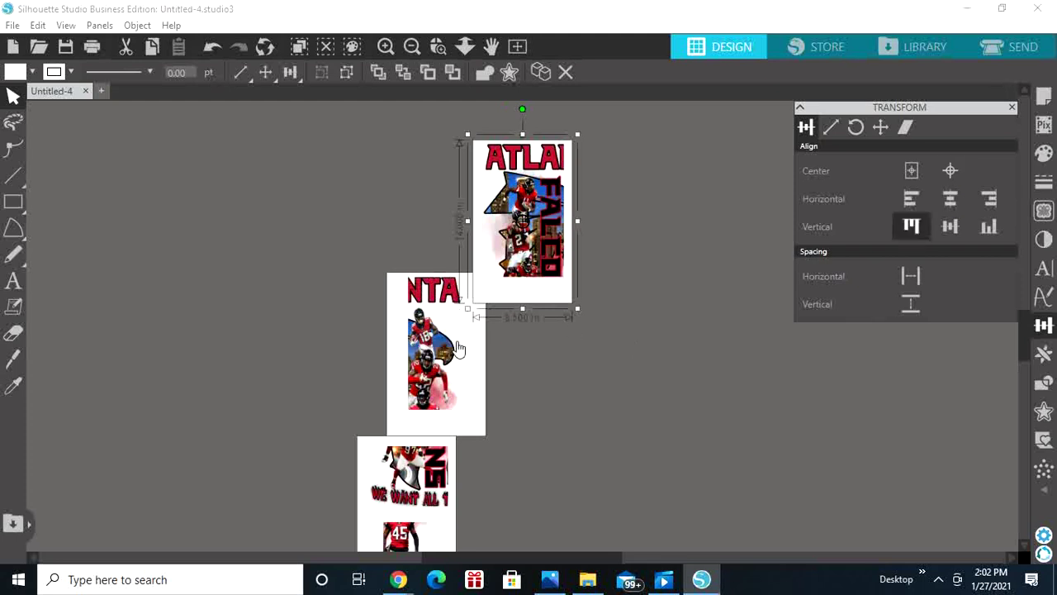
Move the grouped NTA tile up beside the page and center it on the page
{"action": "left_click_drag", "start_coordinate": [404, 330], "coordinate": [369, 194]}
{"action": "left_click", "coordinate": [628, 203]}
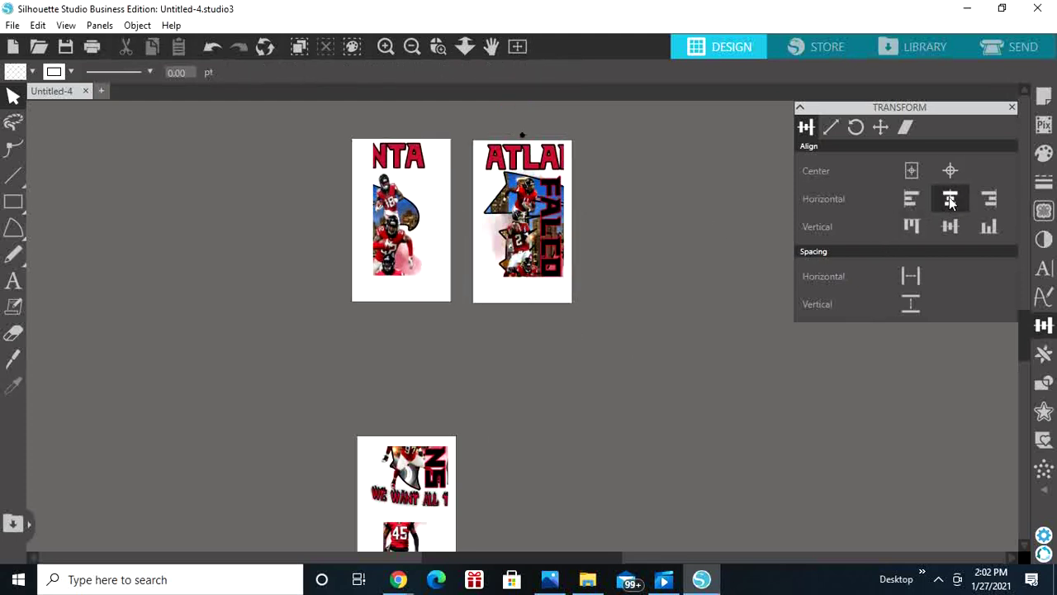
{"action": "left_click", "coordinate": [400, 218]}
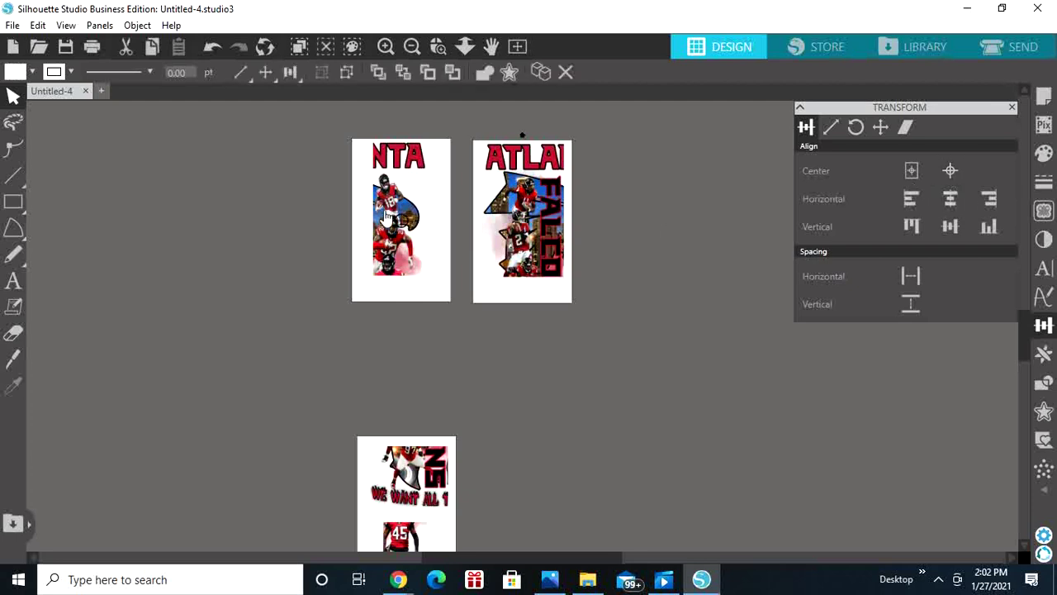
{"action": "left_click", "coordinate": [951, 171]}
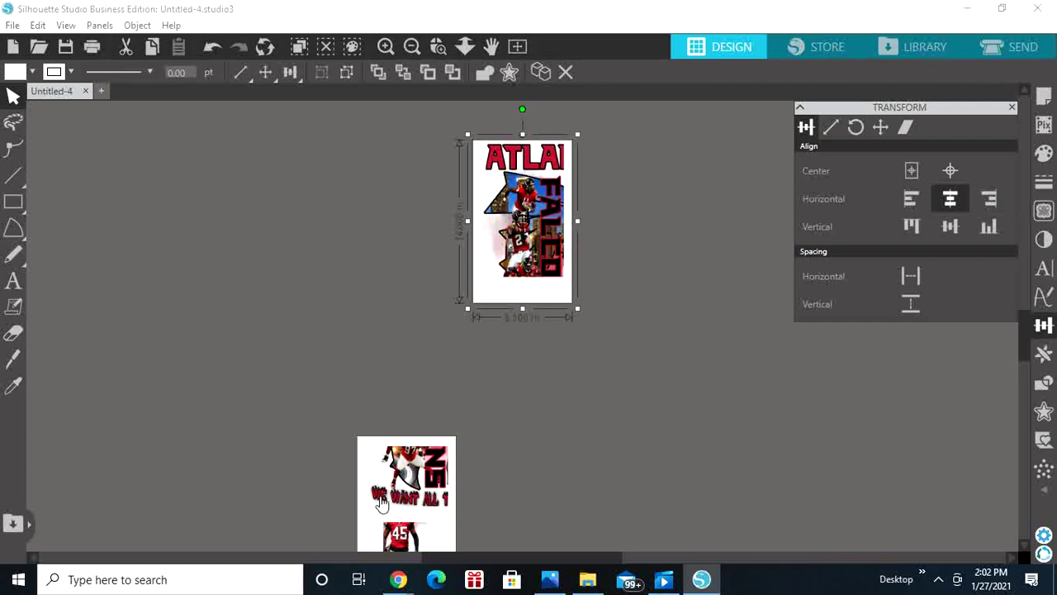
Move the group with the two lower tiles up beside the page and center it on the page
{"action": "left_click_drag", "start_coordinate": [381, 504], "coordinate": [385, 208]}
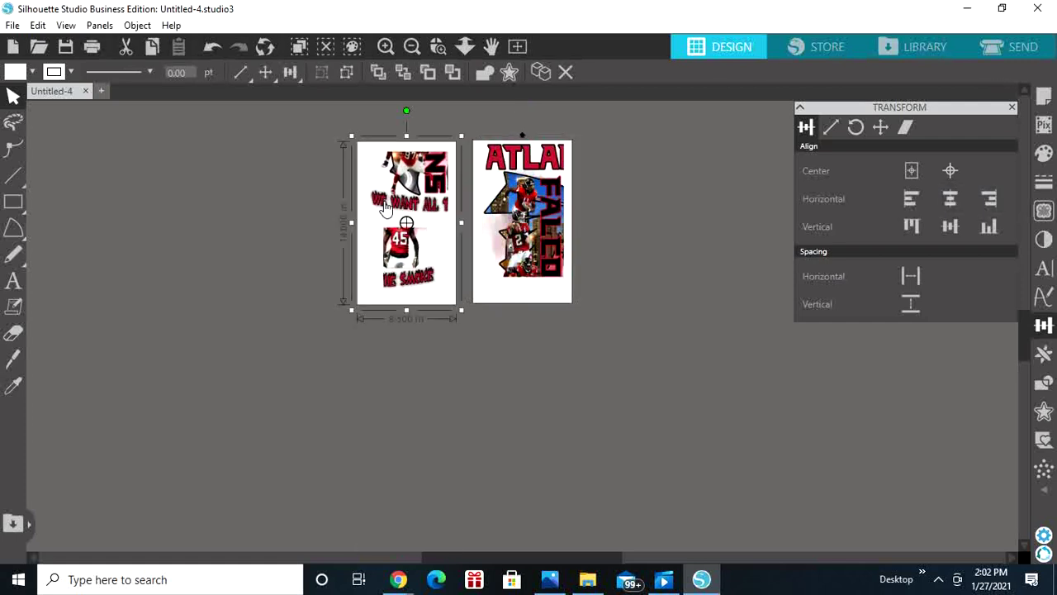
{"action": "left_click", "coordinate": [963, 166]}
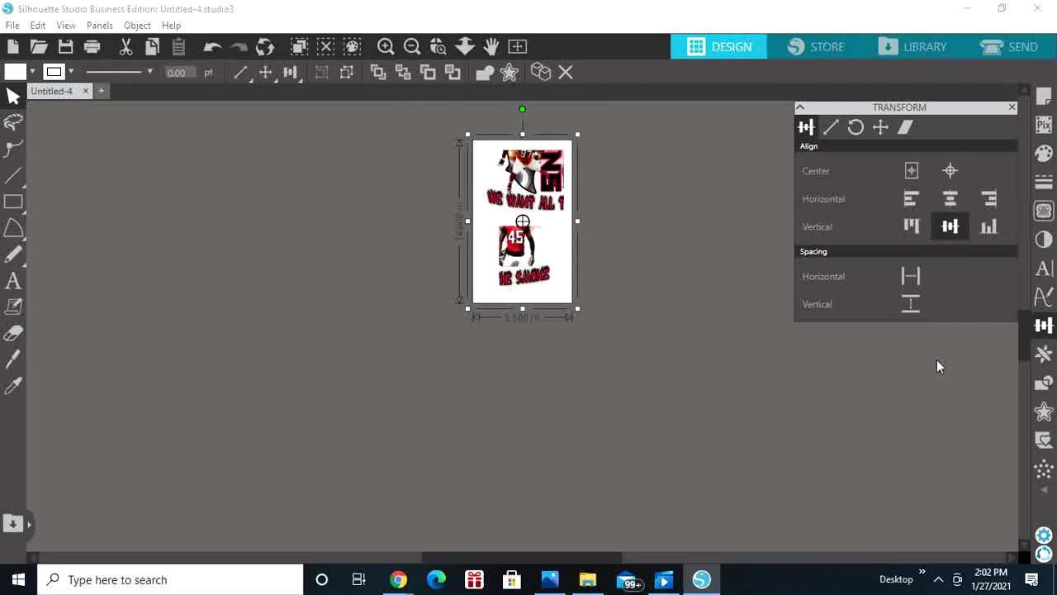
{"action": "left_click_drag", "start_coordinate": [1022, 350], "coordinate": [1023, 330]}
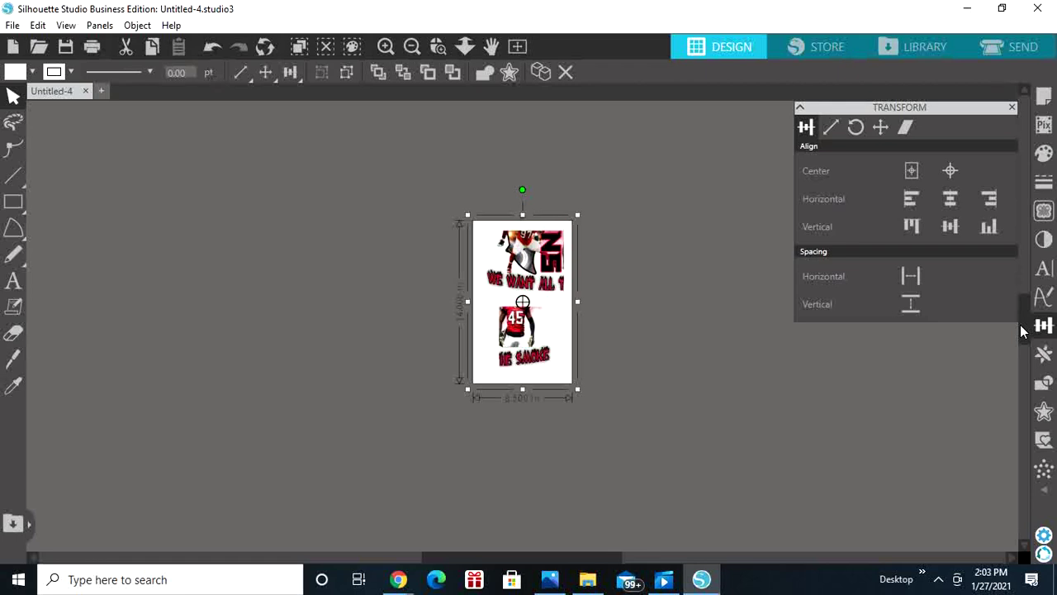
Open the additional printing preferences of the EPSON ET-3710 Series printer for the current page
{"action": "left_click", "coordinate": [13, 26]}
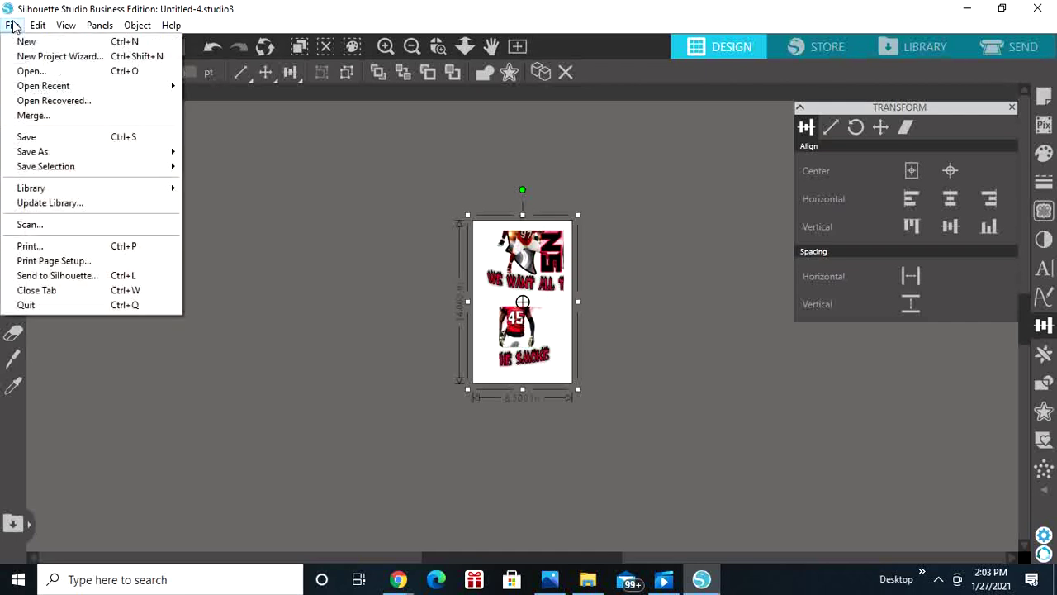
{"action": "left_click", "coordinate": [35, 248]}
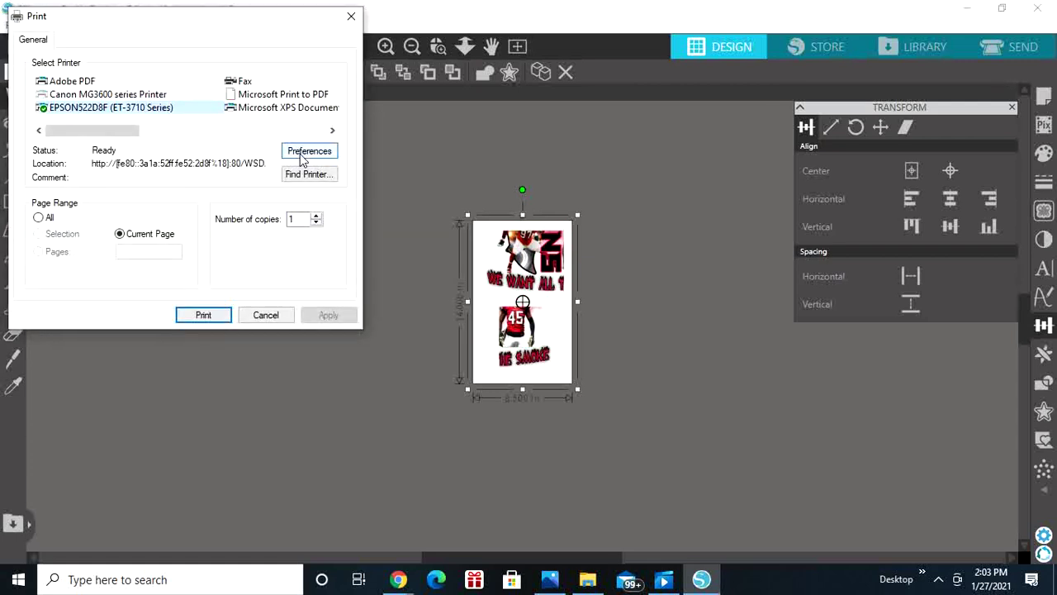
{"action": "left_click", "coordinate": [303, 160]}
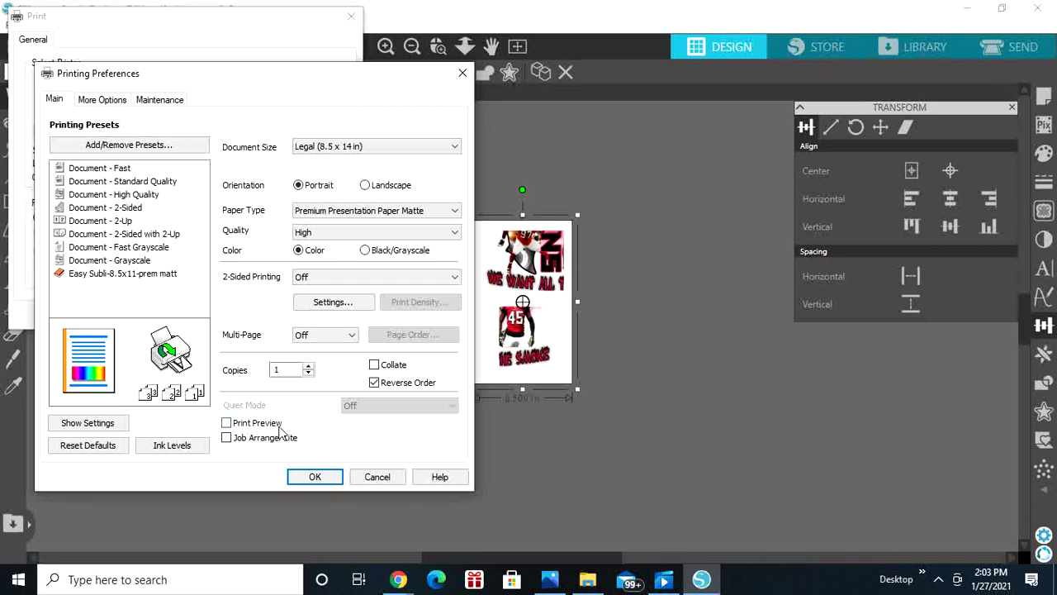
{"action": "left_click", "coordinate": [111, 104]}
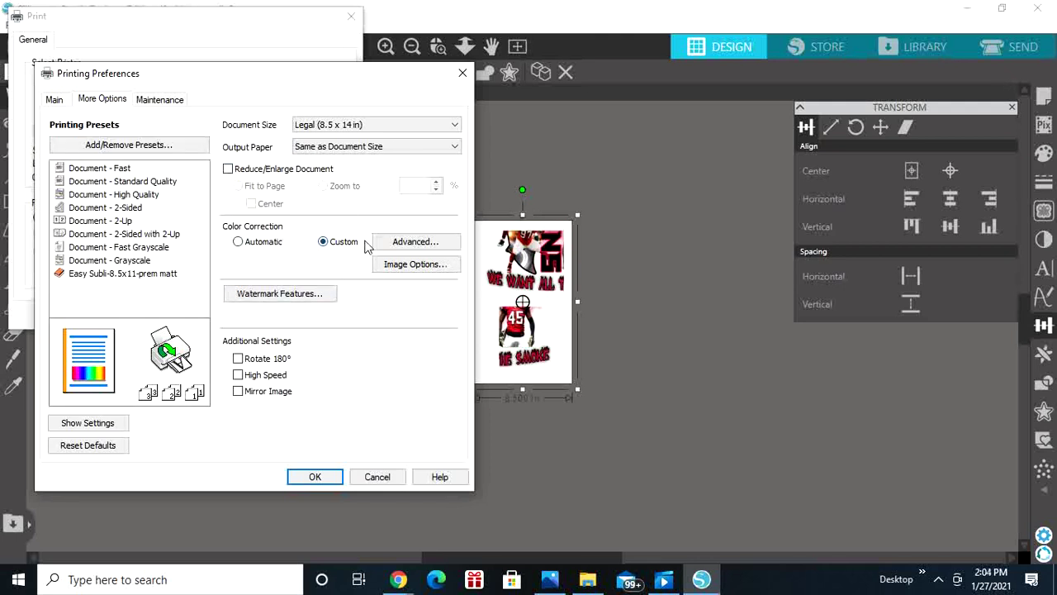
Set the custom color correction to Color Controls with Adobe RGB and gamma 1.8, and enable High Speed and Mirror Image
{"action": "left_click", "coordinate": [406, 243]}
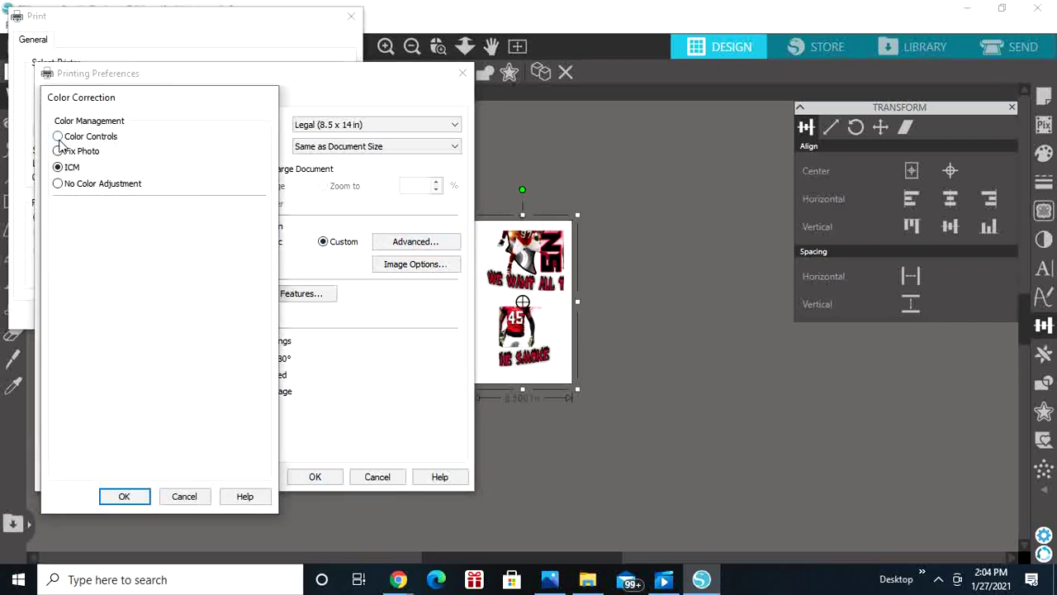
{"action": "left_click", "coordinate": [58, 137]}
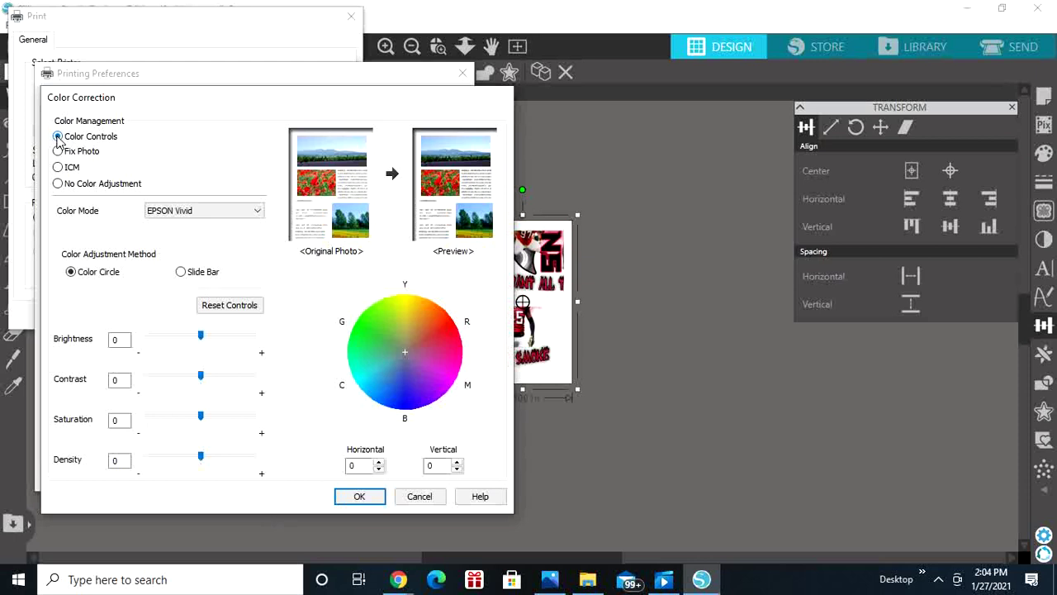
{"action": "left_click", "coordinate": [260, 209]}
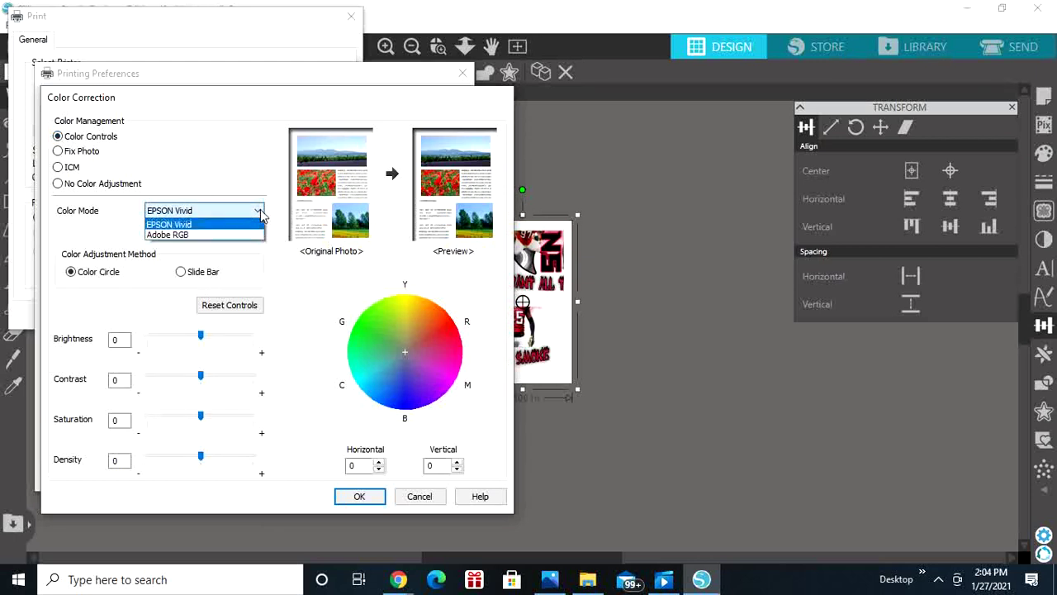
{"action": "left_click", "coordinate": [181, 235]}
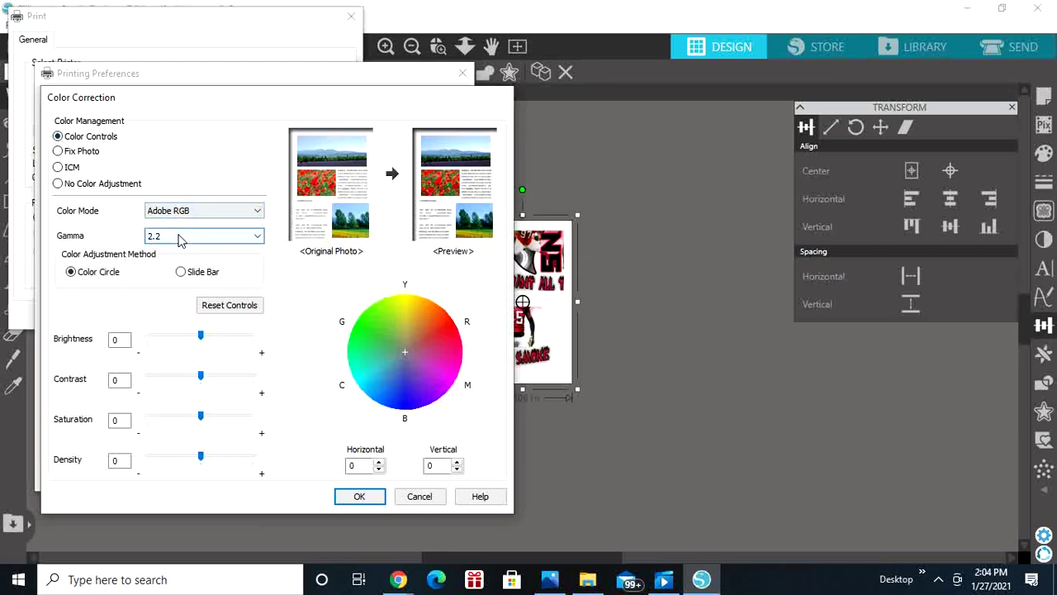
{"action": "left_click", "coordinate": [258, 237]}
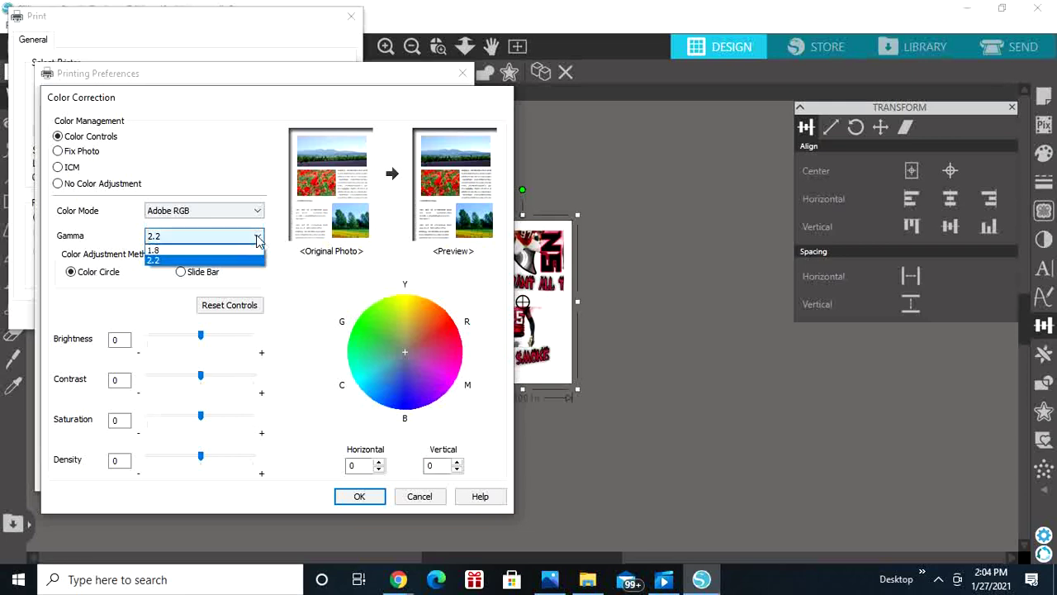
{"action": "left_click", "coordinate": [231, 250]}
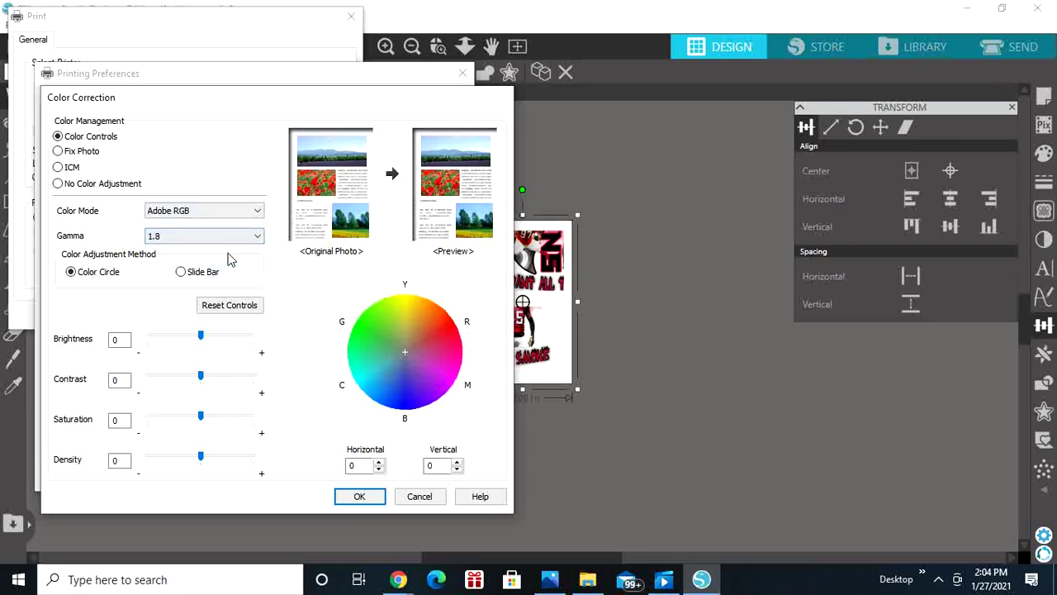
{"action": "left_click", "coordinate": [359, 498]}
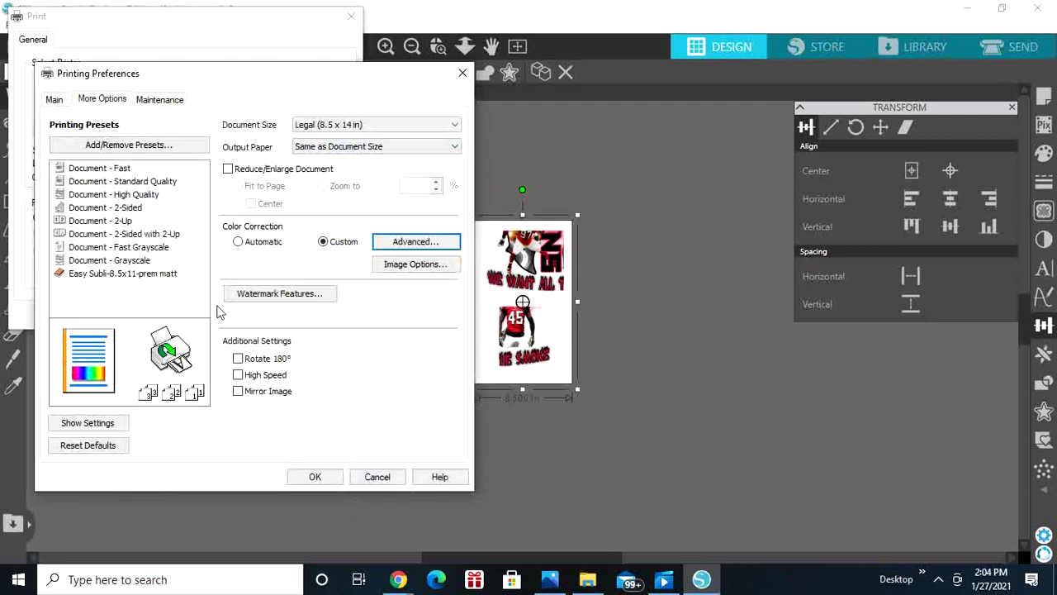
{"action": "left_click", "coordinate": [238, 375]}
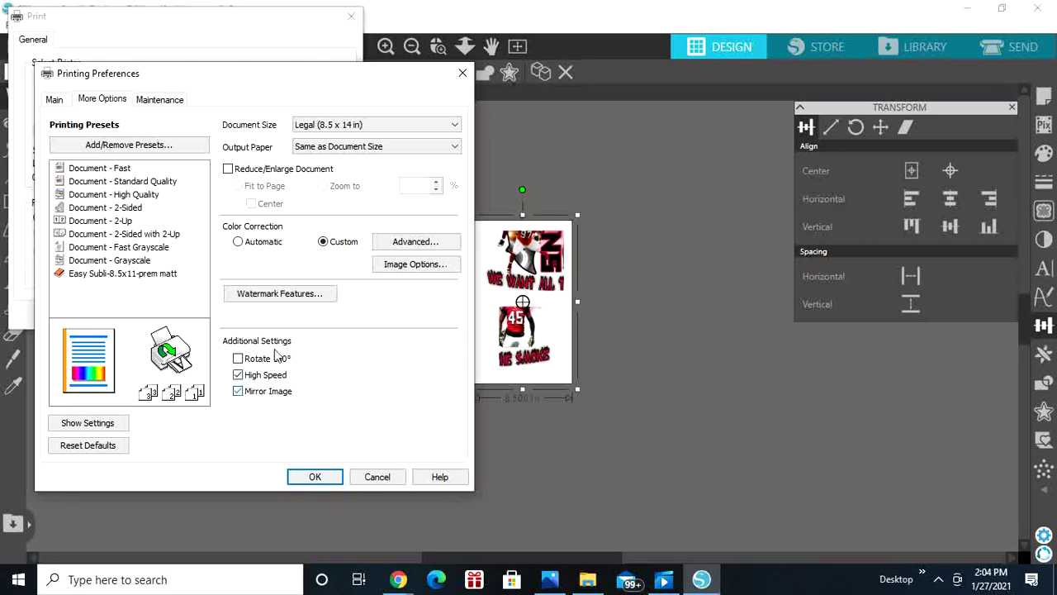
Accept the mirrored printing preferences and close the print dialog without printing
{"action": "left_click", "coordinate": [313, 477]}
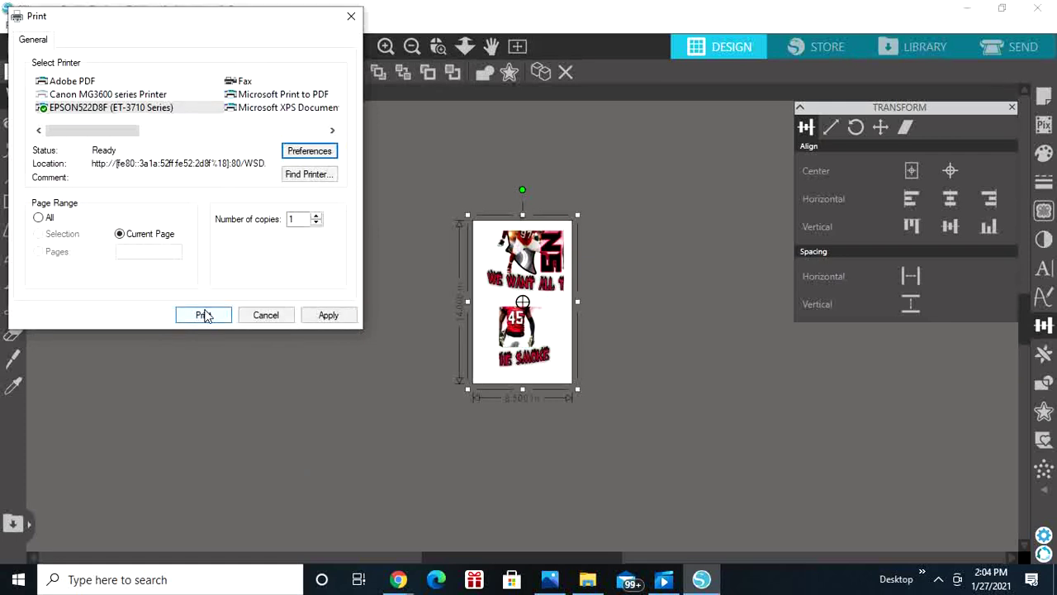
{"action": "left_click", "coordinate": [266, 315]}
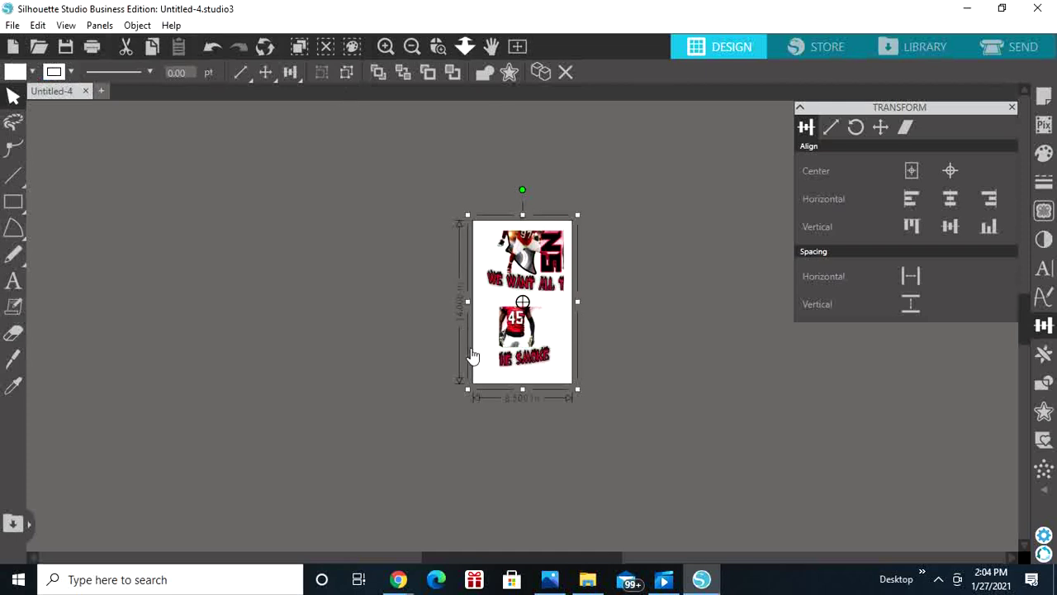
Cycle through the three stacked page groups by sending each front group to the back of the layer, and deselect everything
{"action": "right_click", "coordinate": [545, 318]}
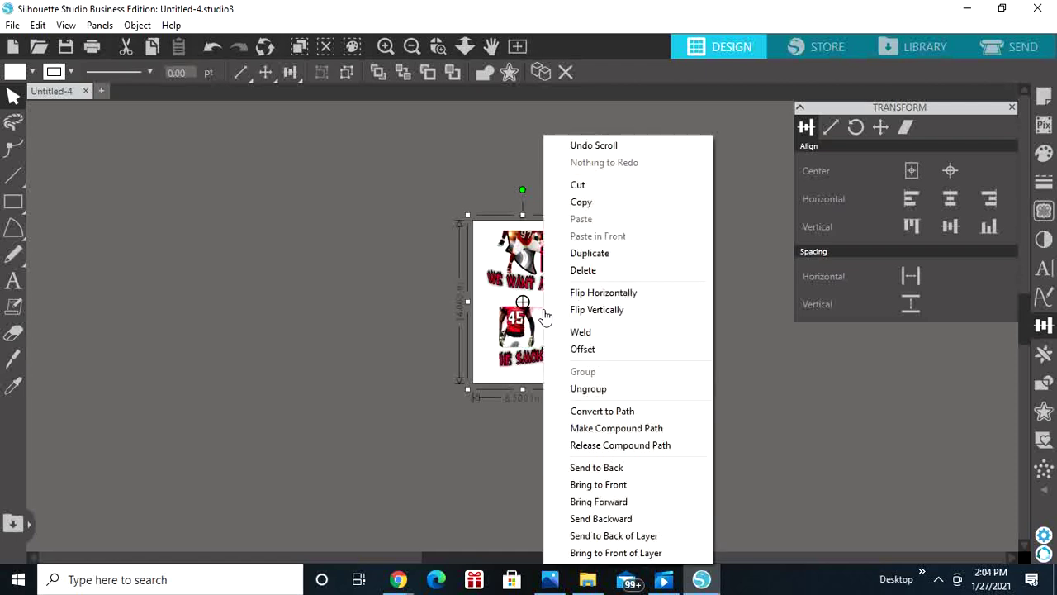
{"action": "left_click", "coordinate": [615, 538]}
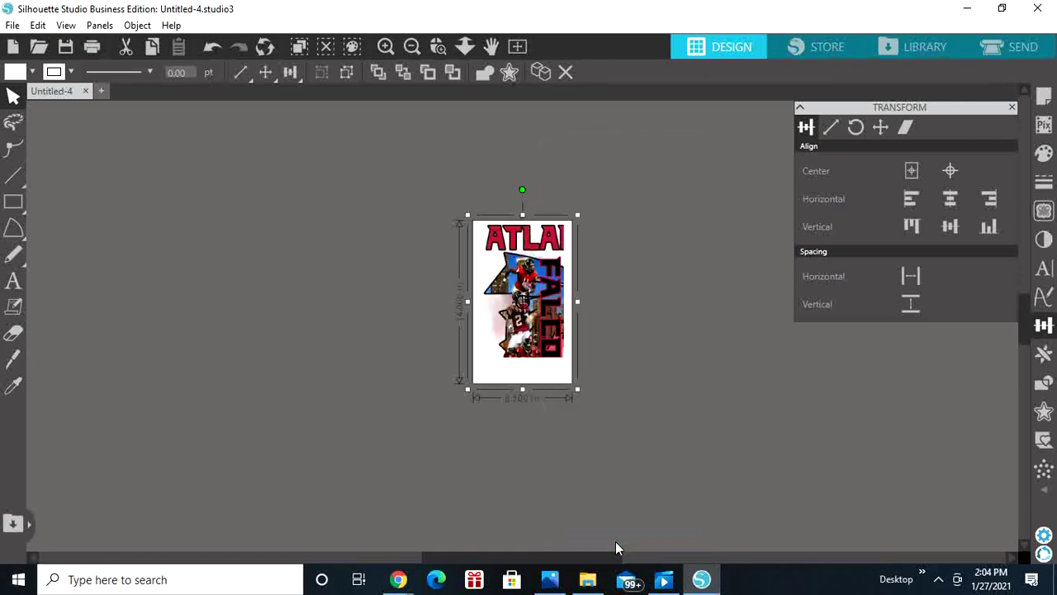
{"action": "right_click", "coordinate": [545, 338]}
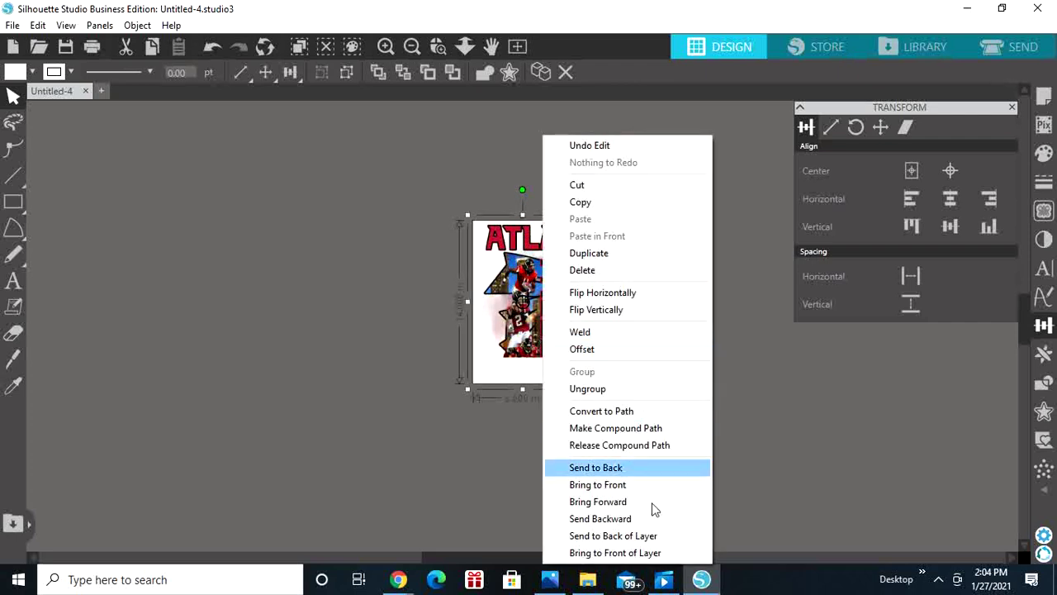
{"action": "left_click", "coordinate": [661, 537]}
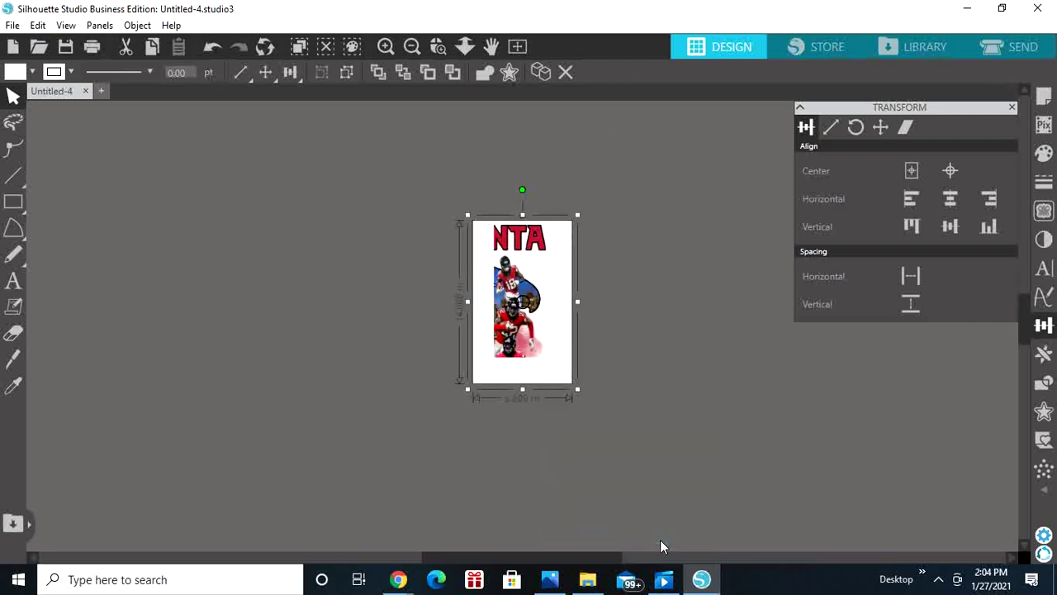
{"action": "right_click", "coordinate": [498, 284]}
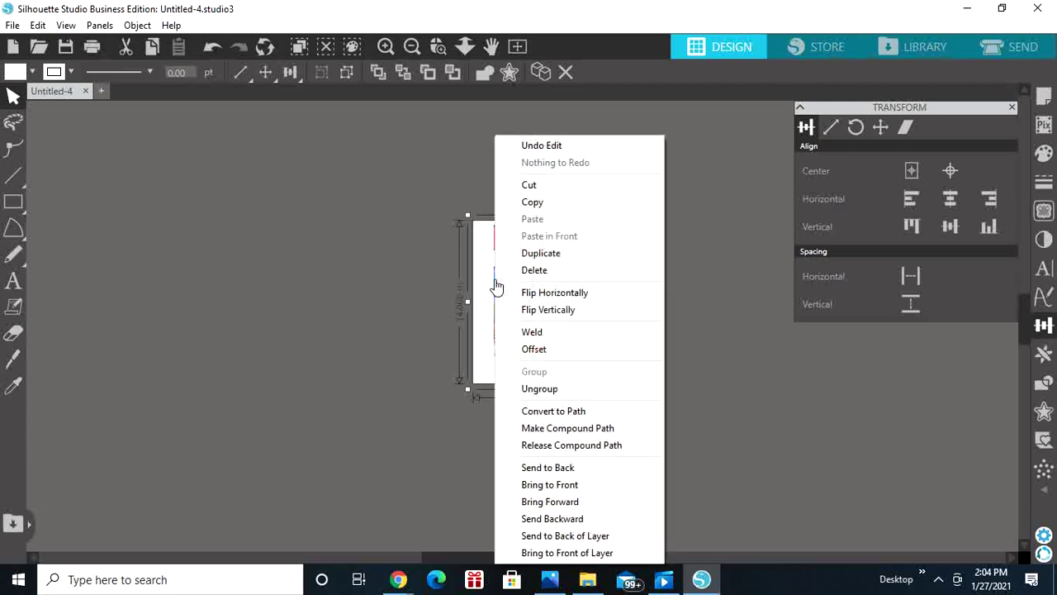
{"action": "left_click", "coordinate": [601, 536]}
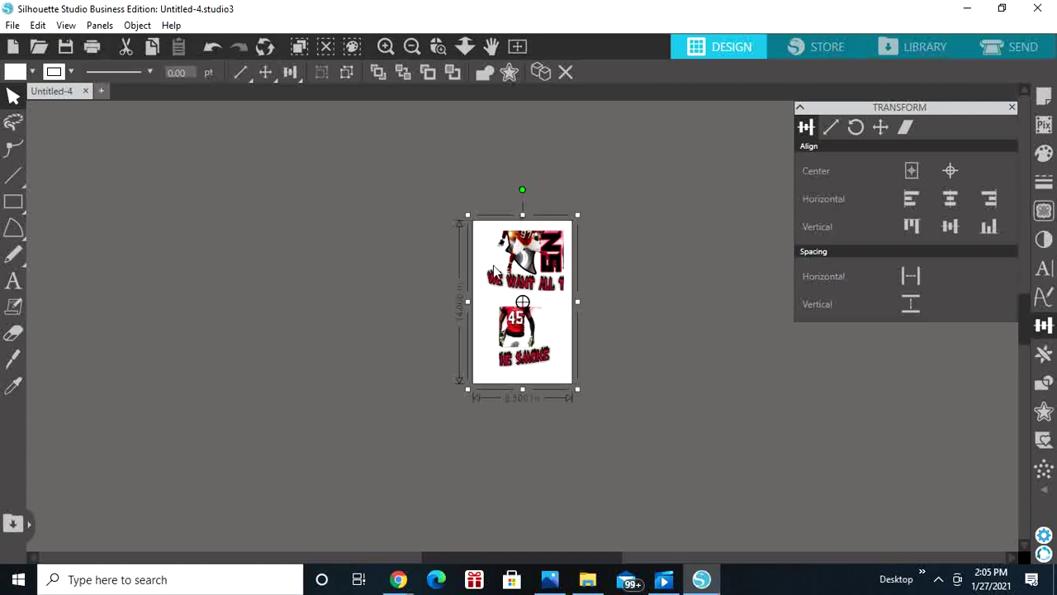
{"action": "left_click", "coordinate": [444, 373]}
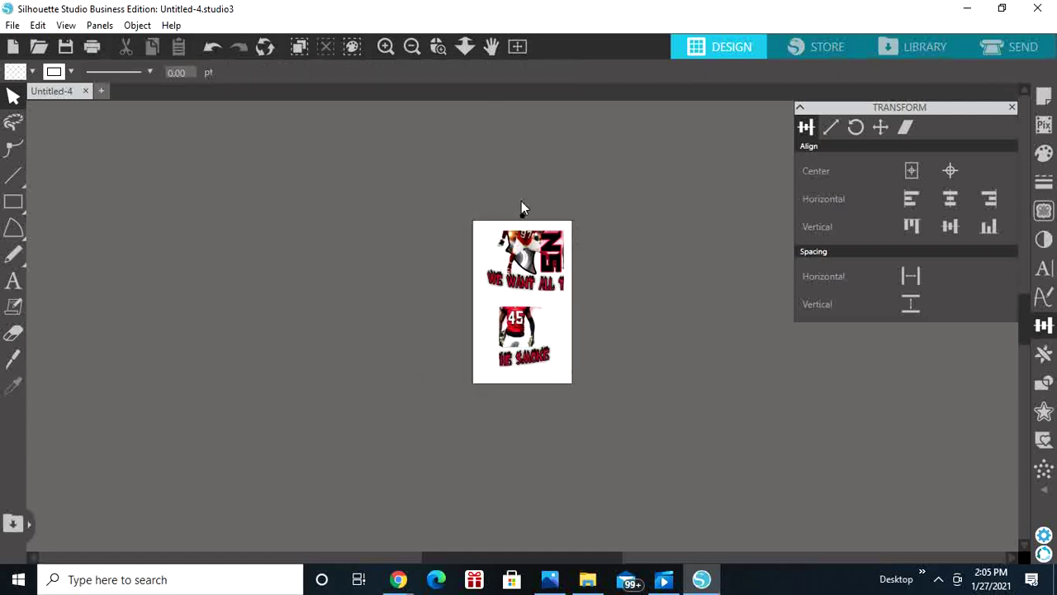